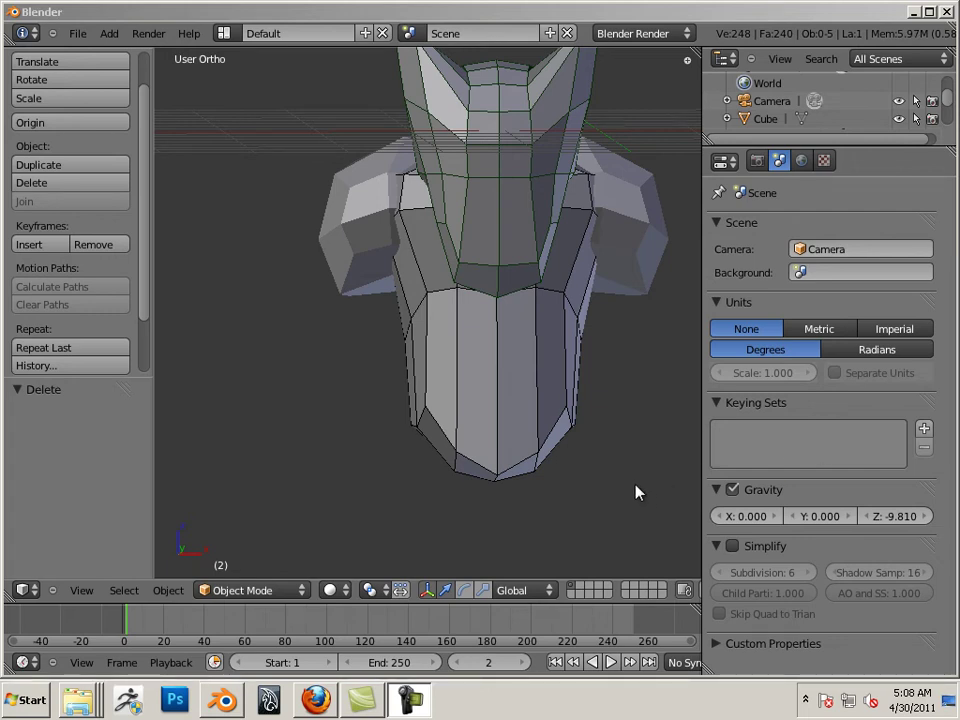
pyautogui.keyDown('shift'); pyautogui.moveTo(617, 506); pyautogui.dragTo(580, 522, button='middle'); pyautogui.keyUp('shift')
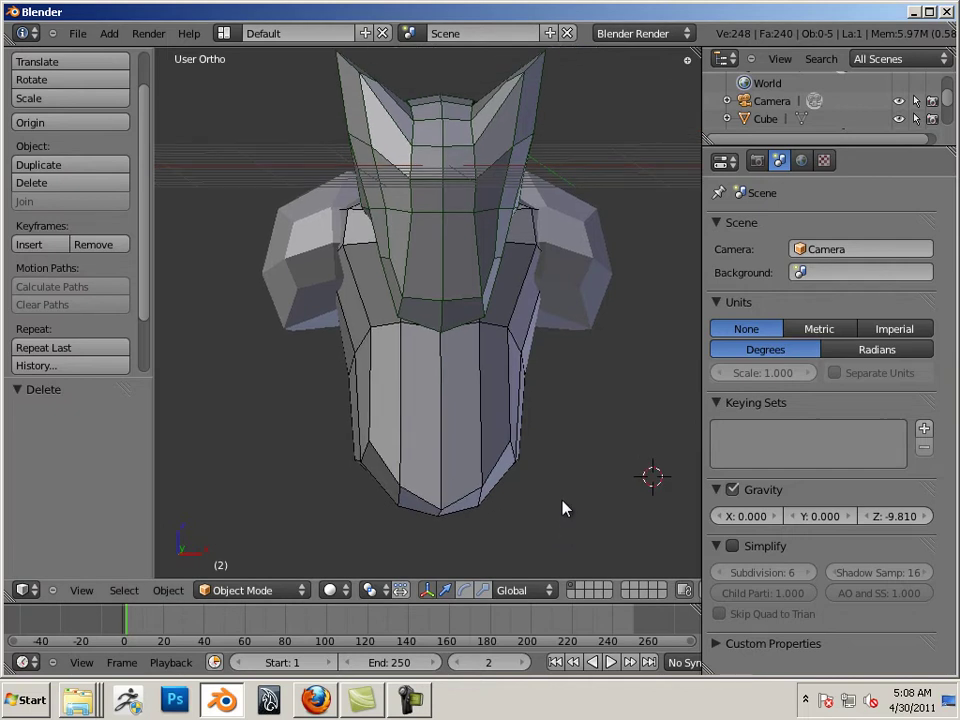
pyautogui.scroll(-2, 561, 505)
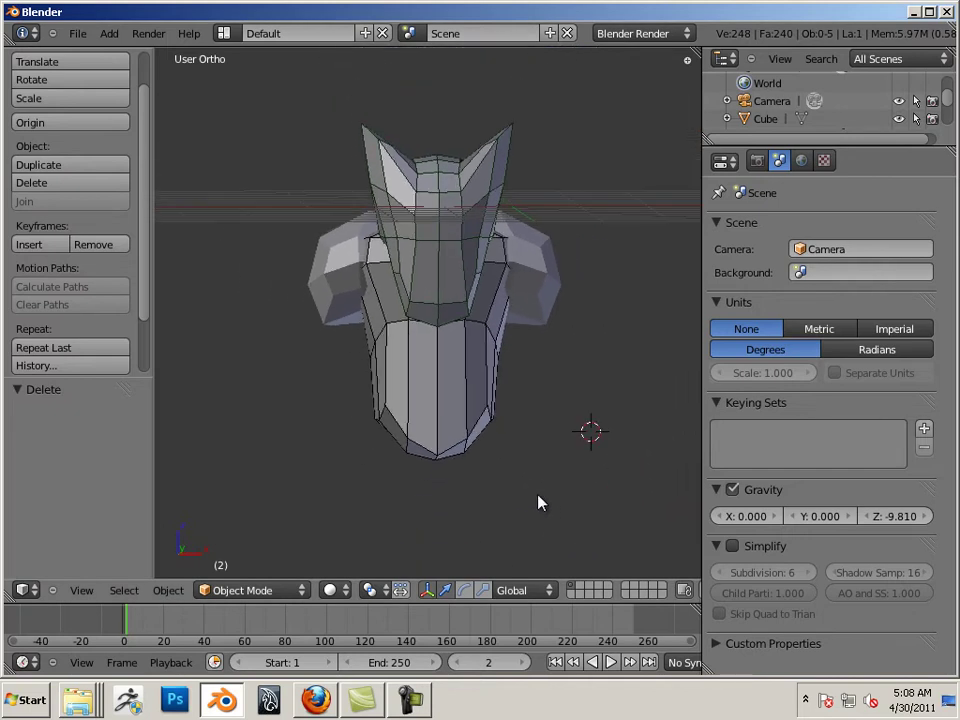
pyautogui.press('KP_6')
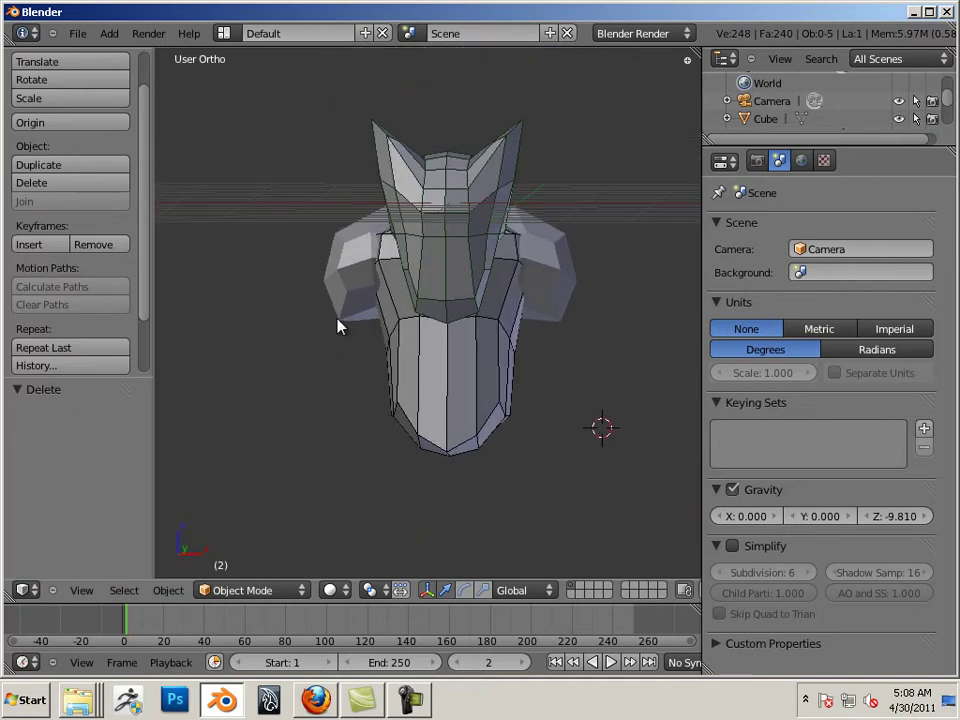
pyautogui.moveTo(324, 386)
pyautogui.mouseDown(button='middle')
pyautogui.moveTo(356, 399)
pyautogui.moveTo(383, 380)
pyautogui.moveTo(533, 405)
pyautogui.moveTo(330, 390)
pyautogui.moveTo(340, 391)
pyautogui.mouseUp(button='middle')
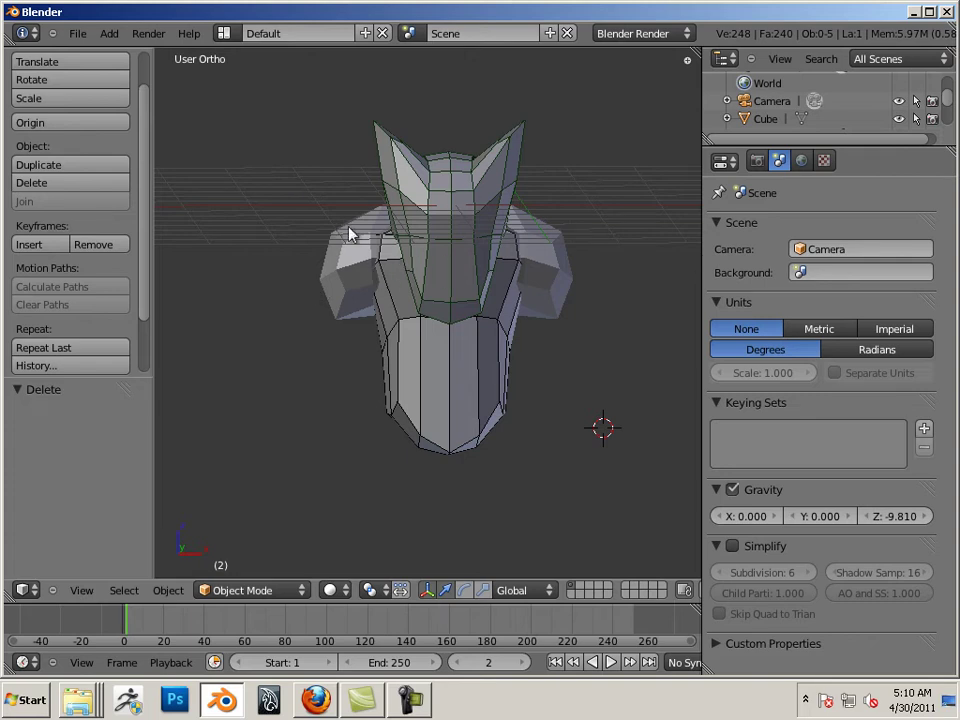
pyautogui.click(147, 33)
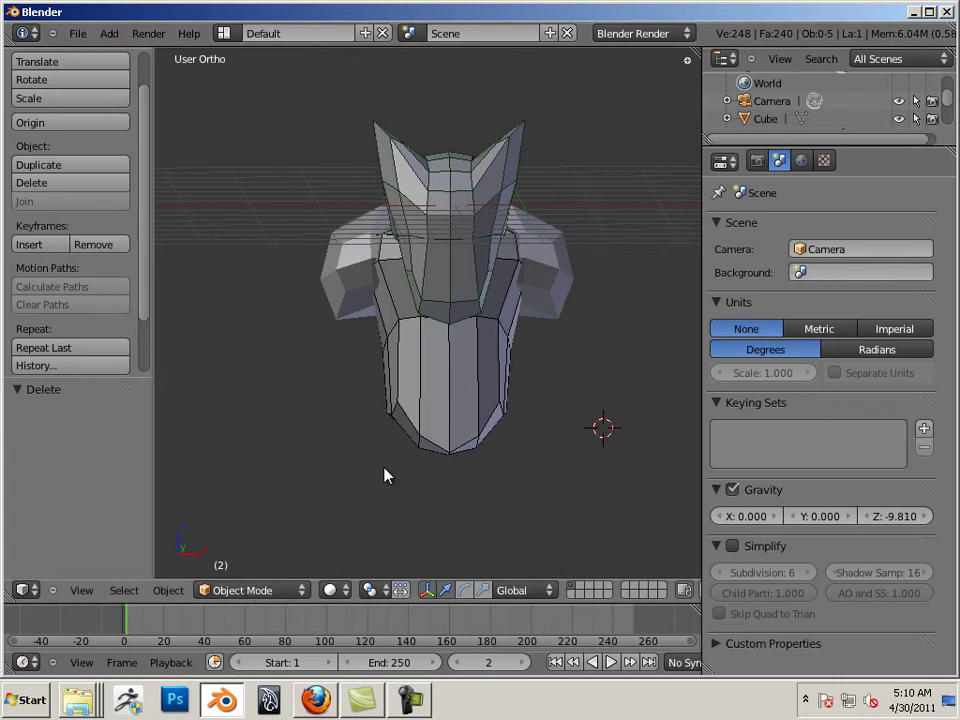
# Add a cube mesh and move it about -4.754 along X, placing it beside the character's body.
pyautogui.click(109, 34)
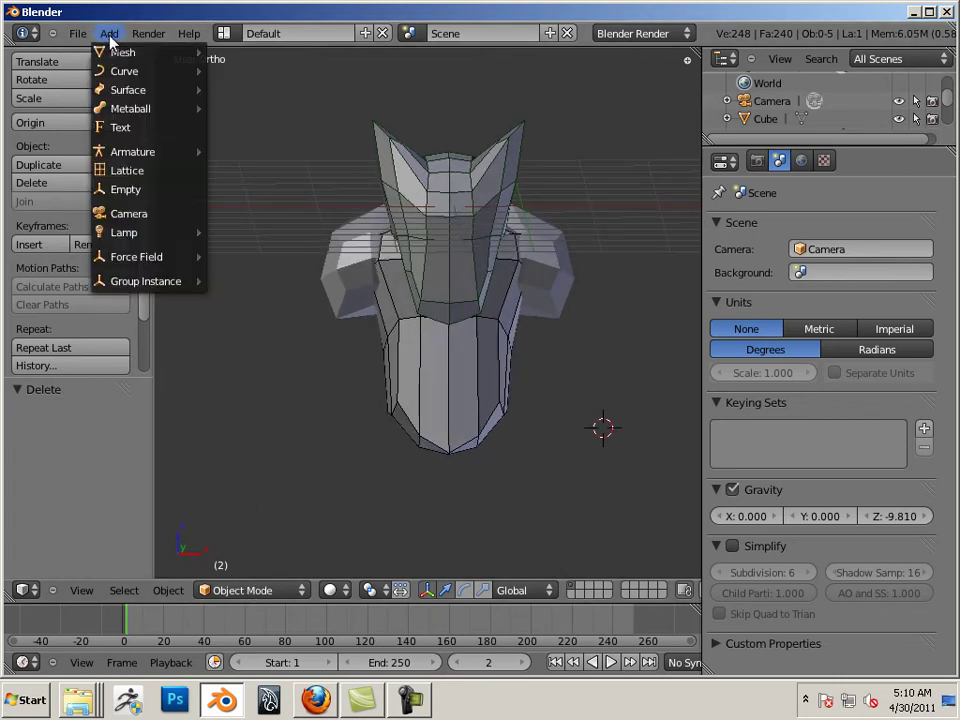
pyautogui.moveTo(115, 52)
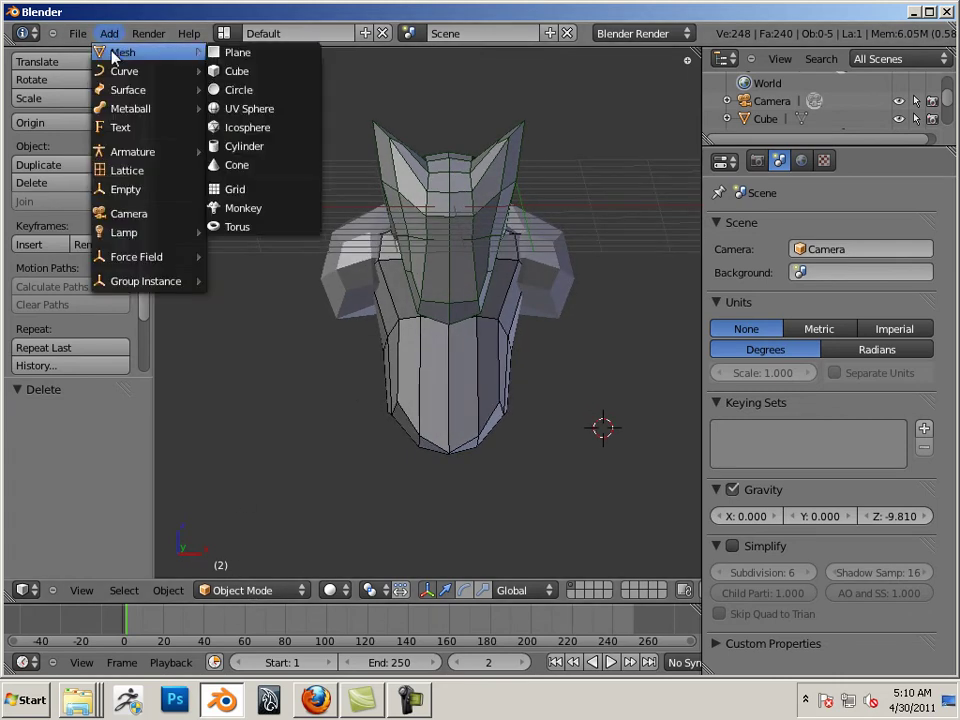
pyautogui.click(253, 75)
pyautogui.press('g')
pyautogui.press('x')
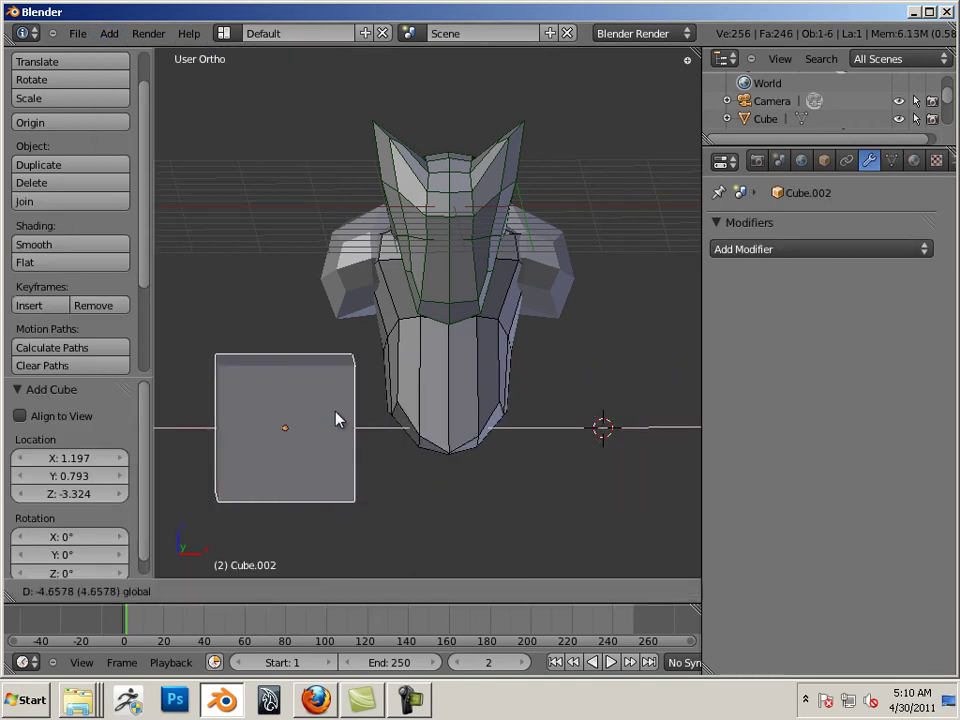
pyautogui.click(345, 399)
# Enter Edit Mode on the new cube and select its top face using face selection.
pyautogui.moveTo(345, 399); pyautogui.dragTo(455, 408, button='middle')
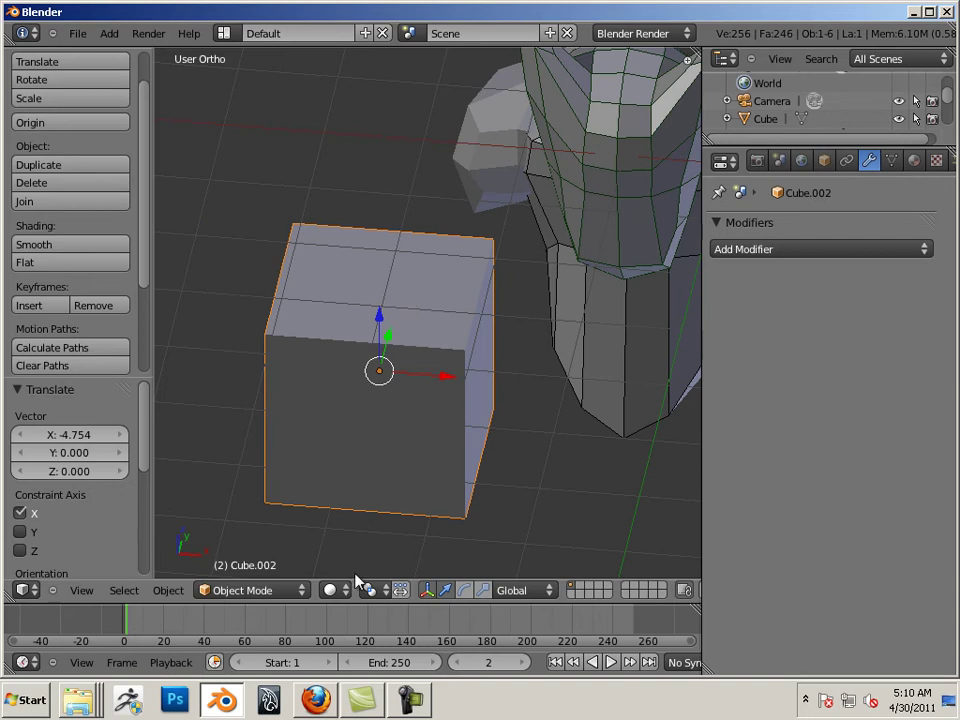
pyautogui.click(295, 592)
pyautogui.click(274, 553)
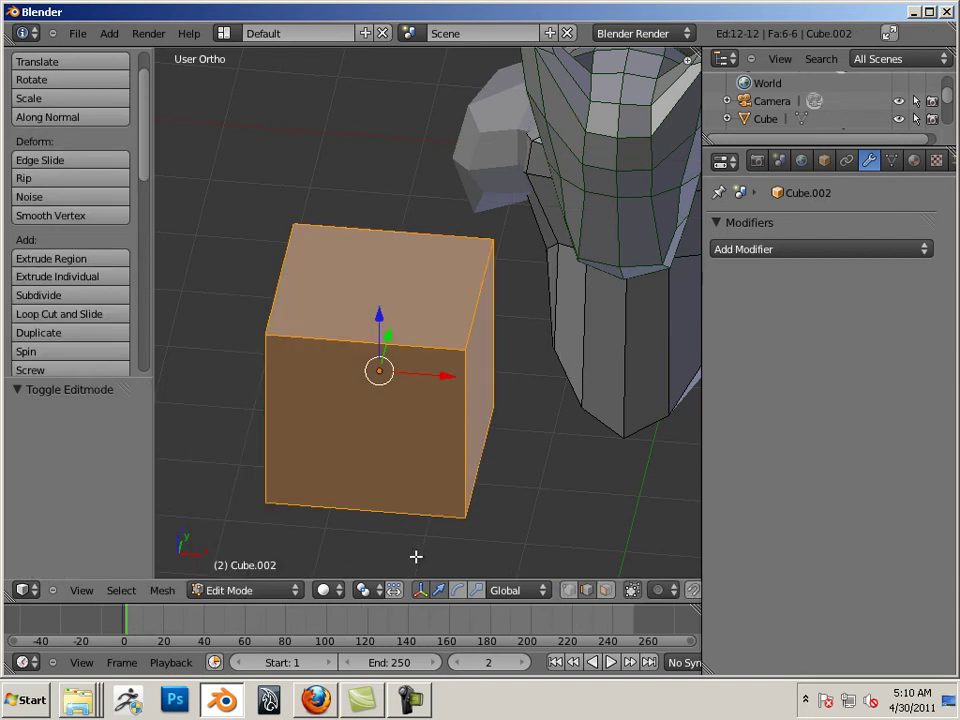
pyautogui.click(608, 592)
pyautogui.rightClick(395, 285)
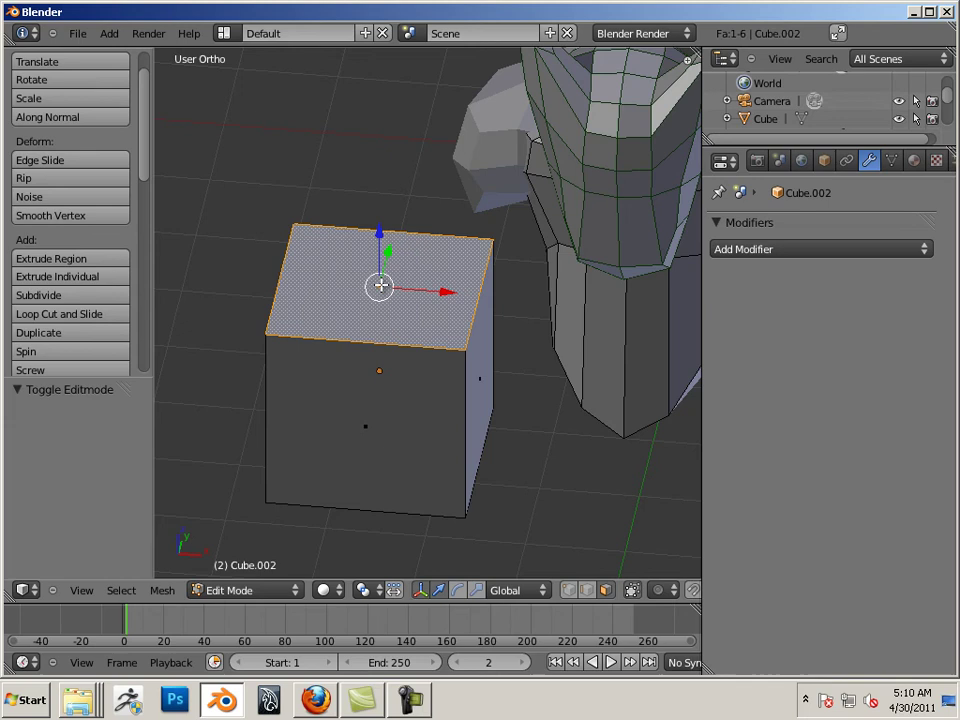
pyautogui.moveTo(365, 304); pyautogui.dragTo(360, 290, button='middle')
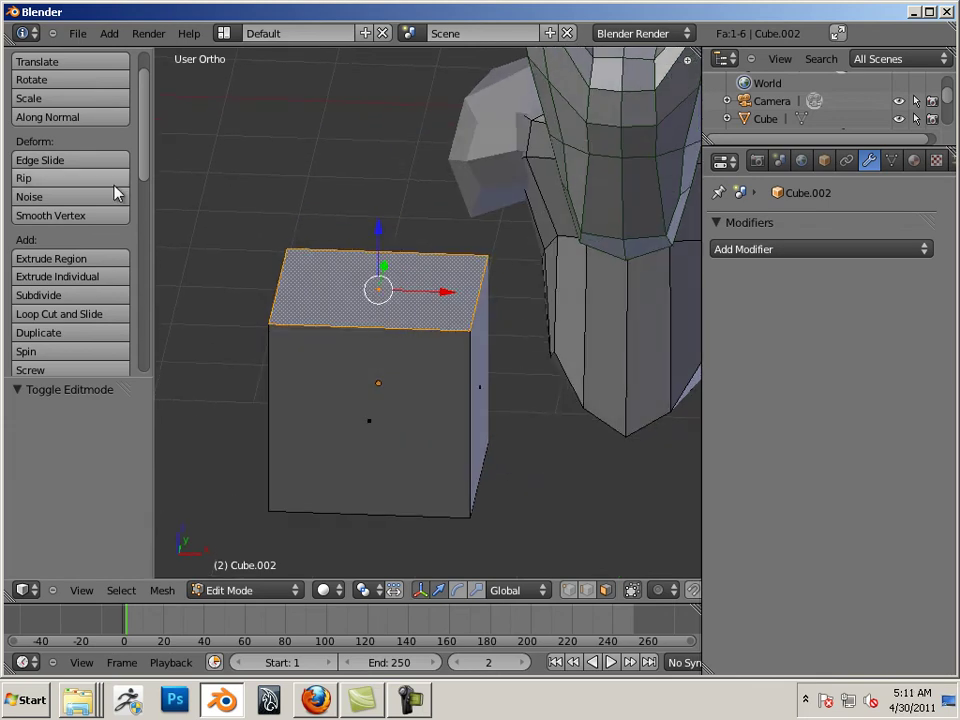
pyautogui.moveTo(145, 148)
pyautogui.mouseDown()
pyautogui.moveTo(148, 124)
pyautogui.moveTo(152, 180)
pyautogui.moveTo(148, 165)
pyautogui.mouseUp()
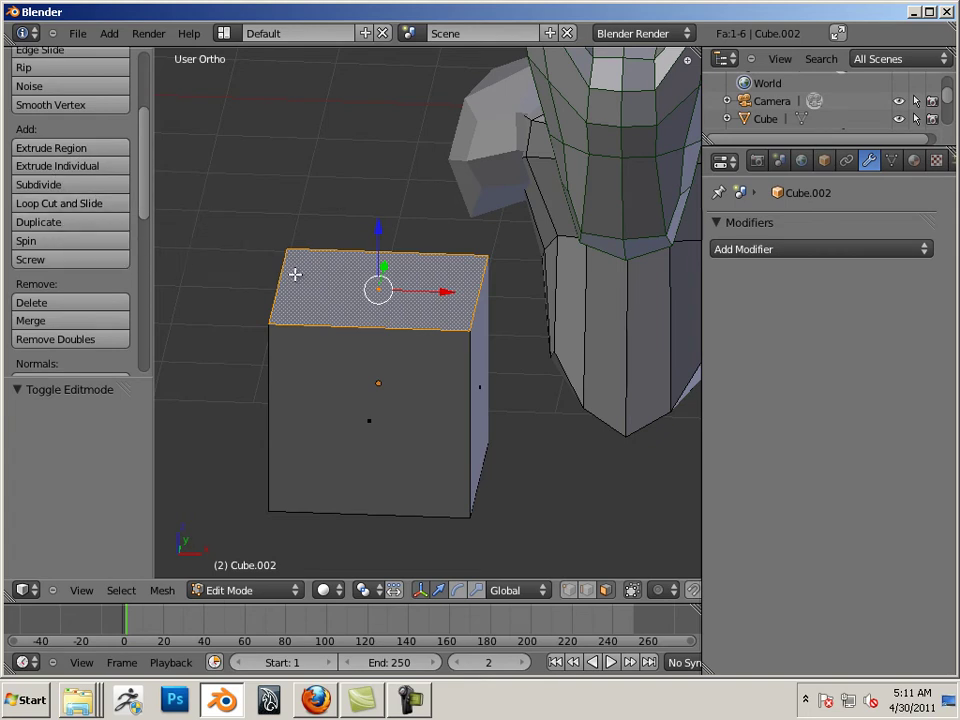
pyautogui.moveTo(296, 274); pyautogui.dragTo(249, 231, button='middle')
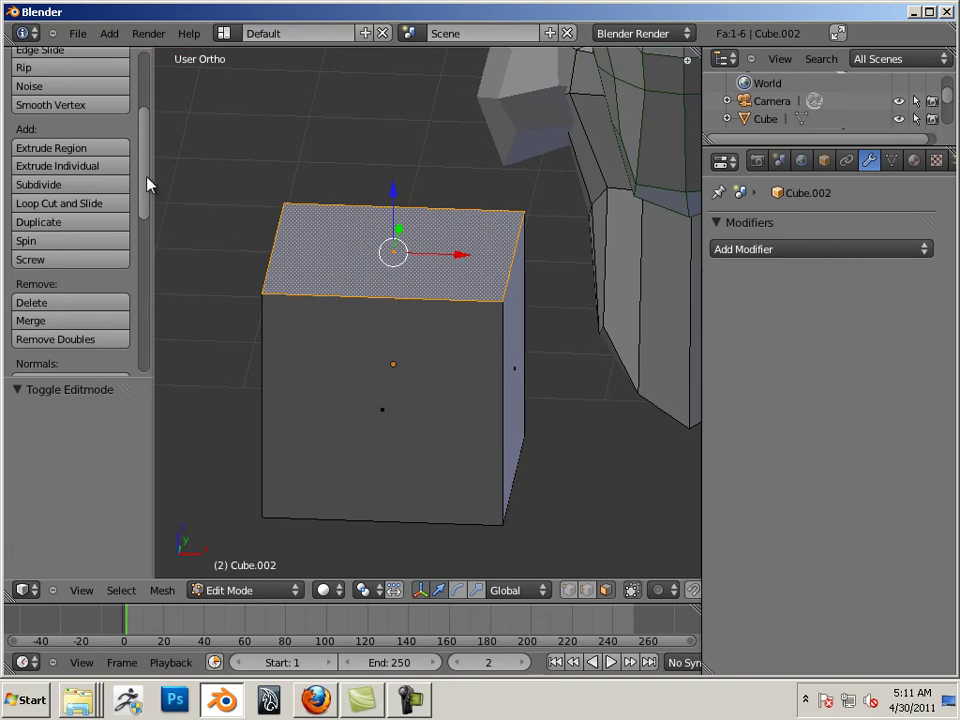
pyautogui.scroll(2, 150, 180)
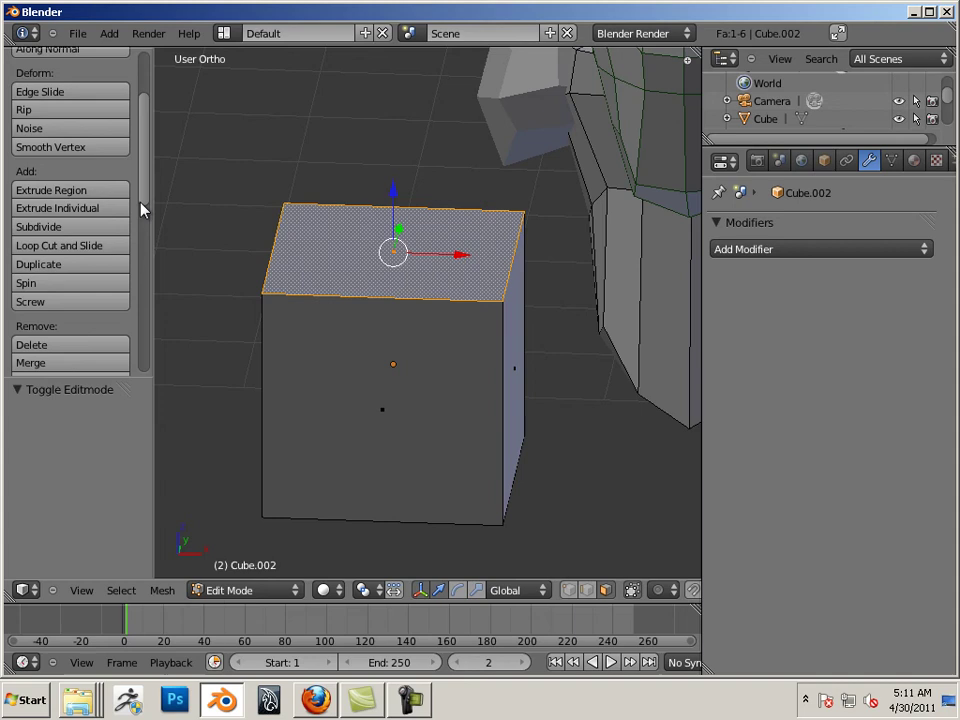
pyautogui.moveTo(358, 306); pyautogui.dragTo(329, 286, button='middle')
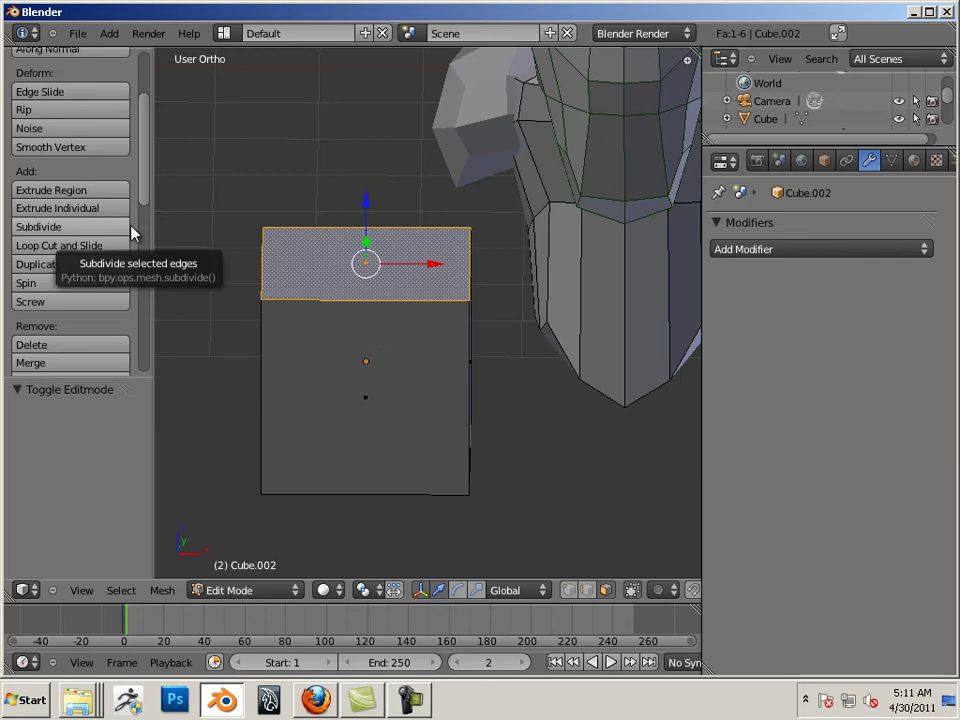
pyautogui.click(164, 592)
pyautogui.press('Escape')
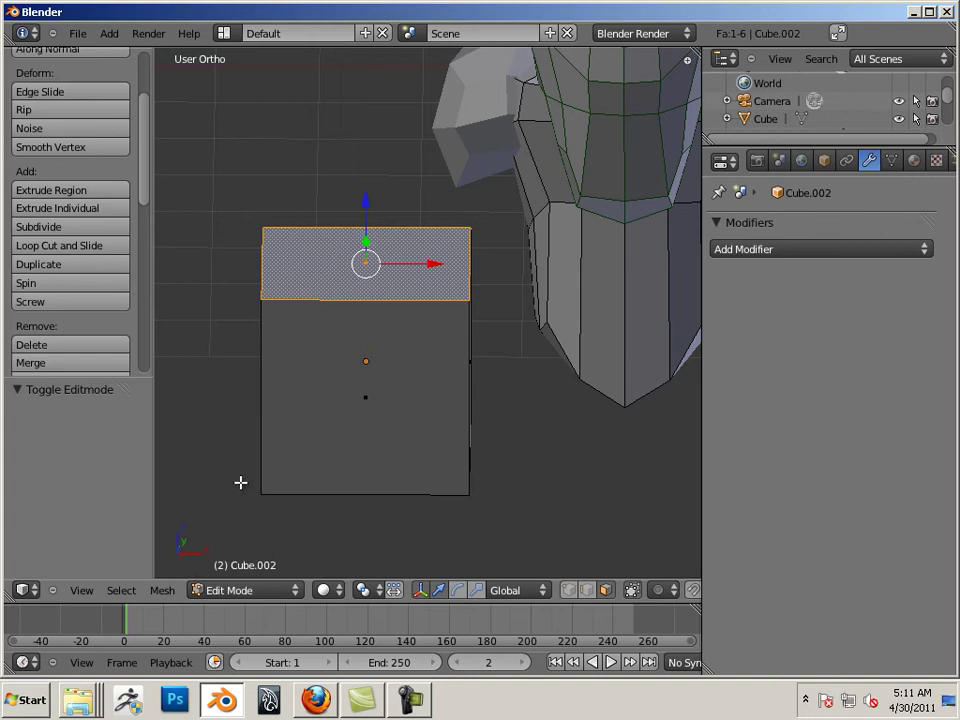
pyautogui.moveTo(240, 483)
pyautogui.mouseDown(button='middle')
pyautogui.moveTo(238, 493)
pyautogui.moveTo(216, 495)
pyautogui.moveTo(225, 495)
pyautogui.mouseUp(button='middle')
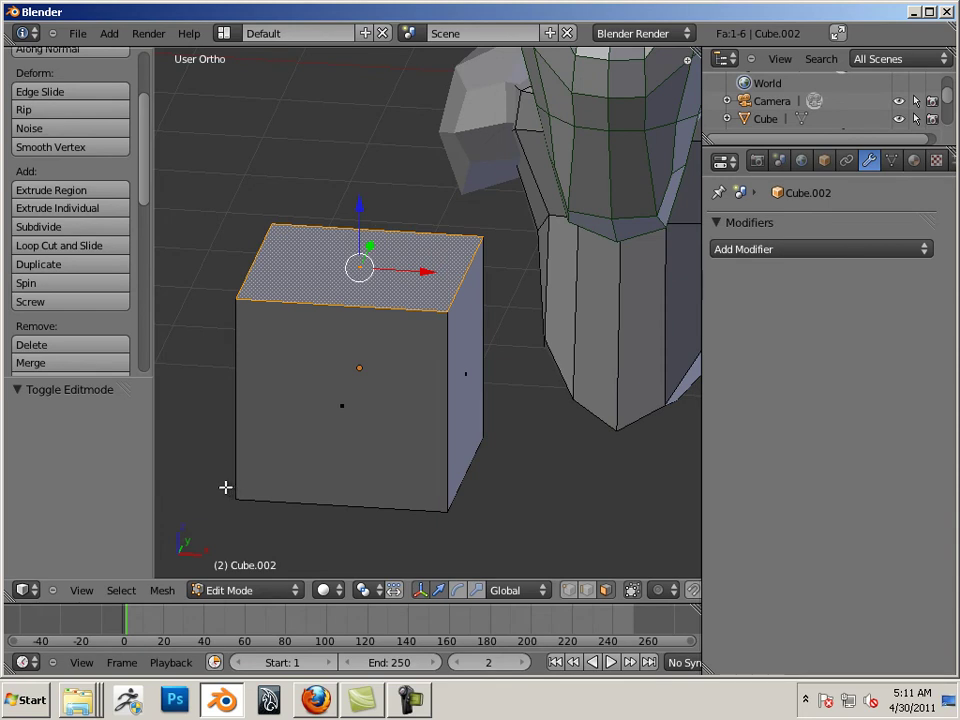
# Extrude the cube's top face and its bottom face in place, without any offset.
pyautogui.press('e')
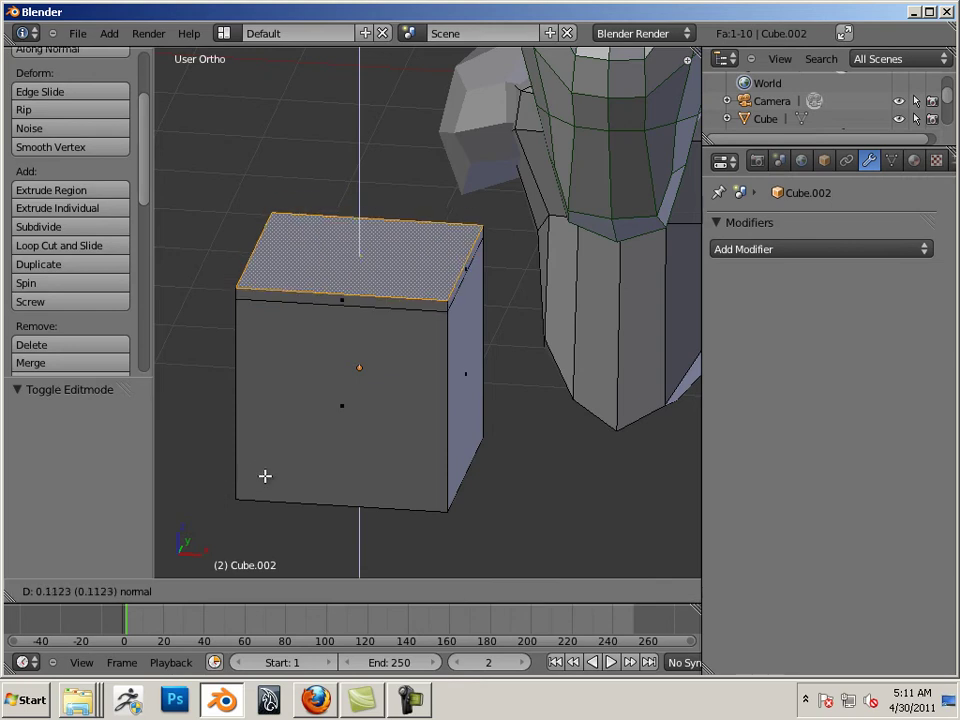
pyautogui.click(265, 476)
pyautogui.moveTo(300, 493); pyautogui.dragTo(343, 473, button='middle')
pyautogui.rightClick(355, 462)
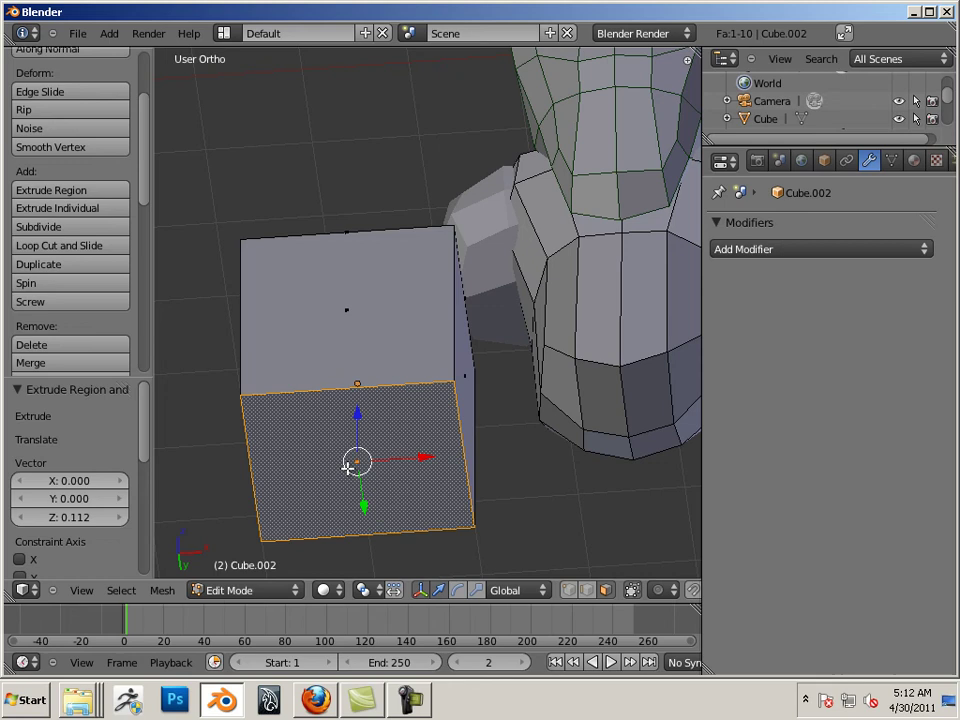
pyautogui.press('e')
pyautogui.click(357, 462)
pyautogui.moveTo(377, 442); pyautogui.dragTo(424, 498, button='middle')
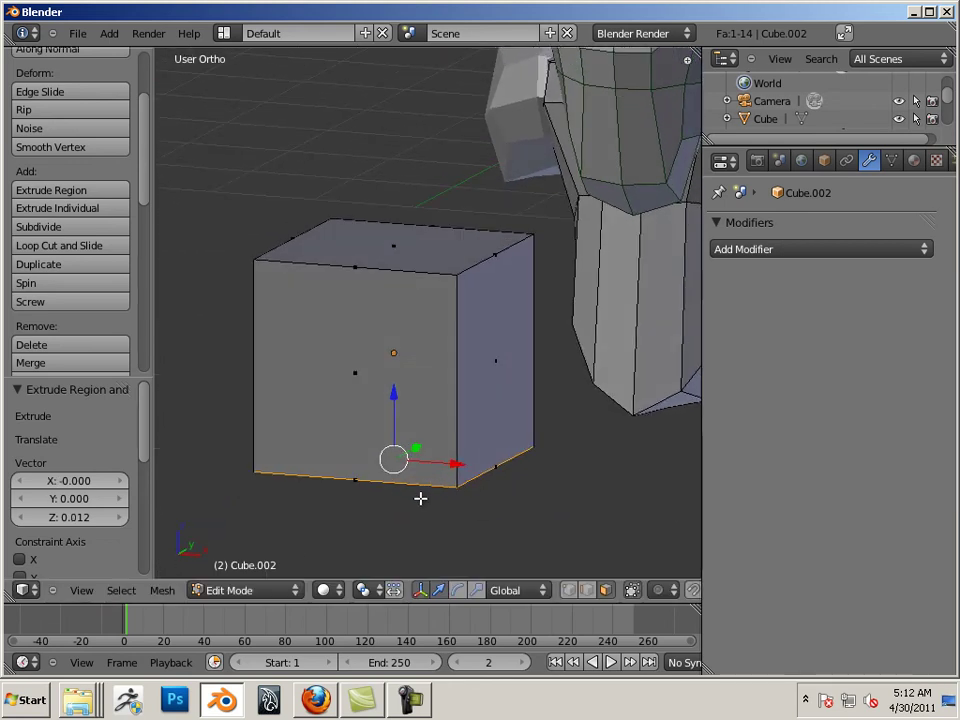
# Add two horizontal loop cuts around the cube, one slid close to the top edge and one close to the bottom edge.
pyautogui.hotkey('ctrl', 'r')
pyautogui.click(469, 432)
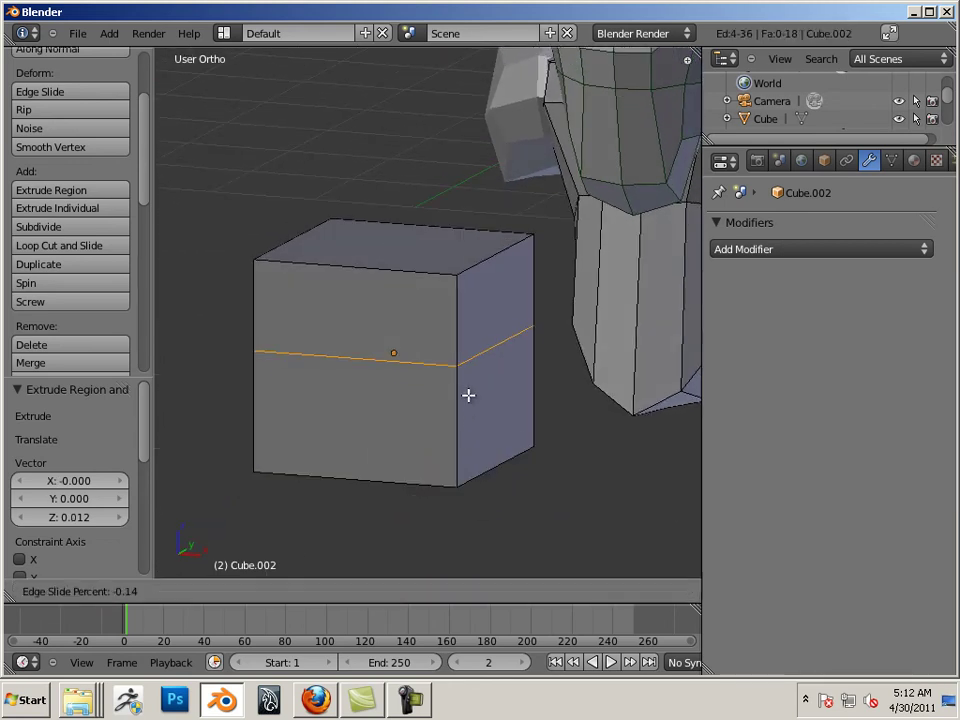
pyautogui.click(475, 317)
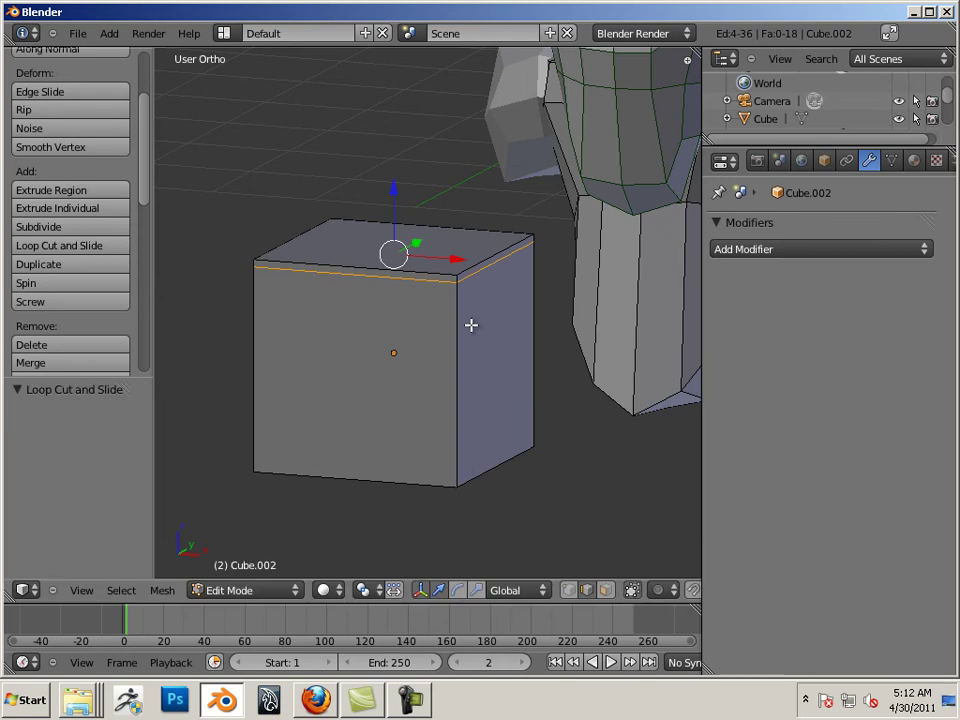
pyautogui.hotkey('ctrl', 'r')
pyautogui.click(466, 330)
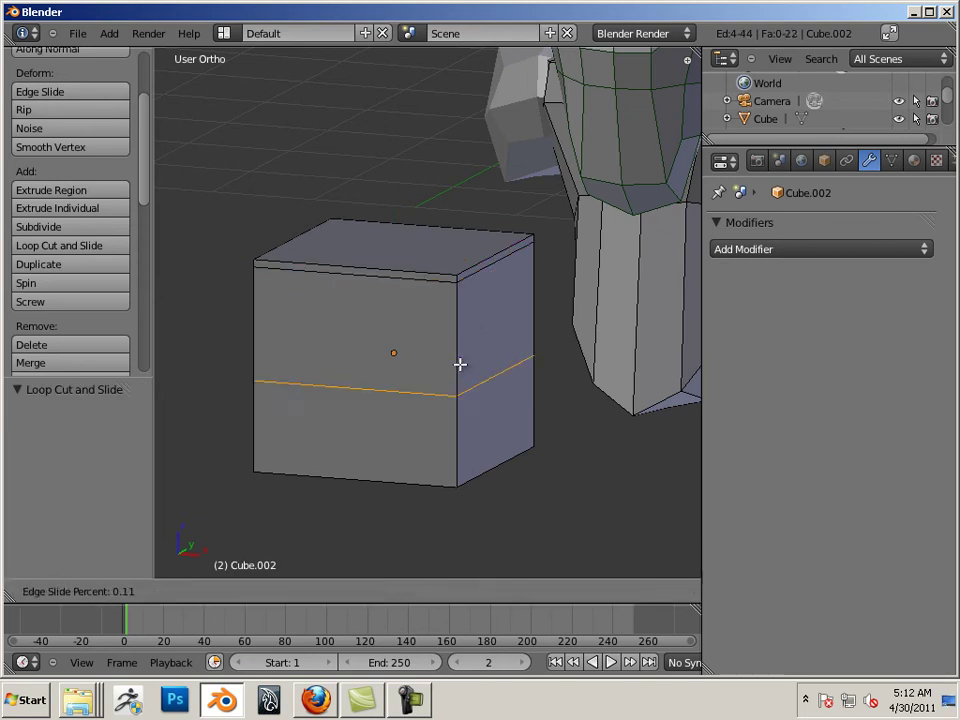
pyautogui.click(447, 446)
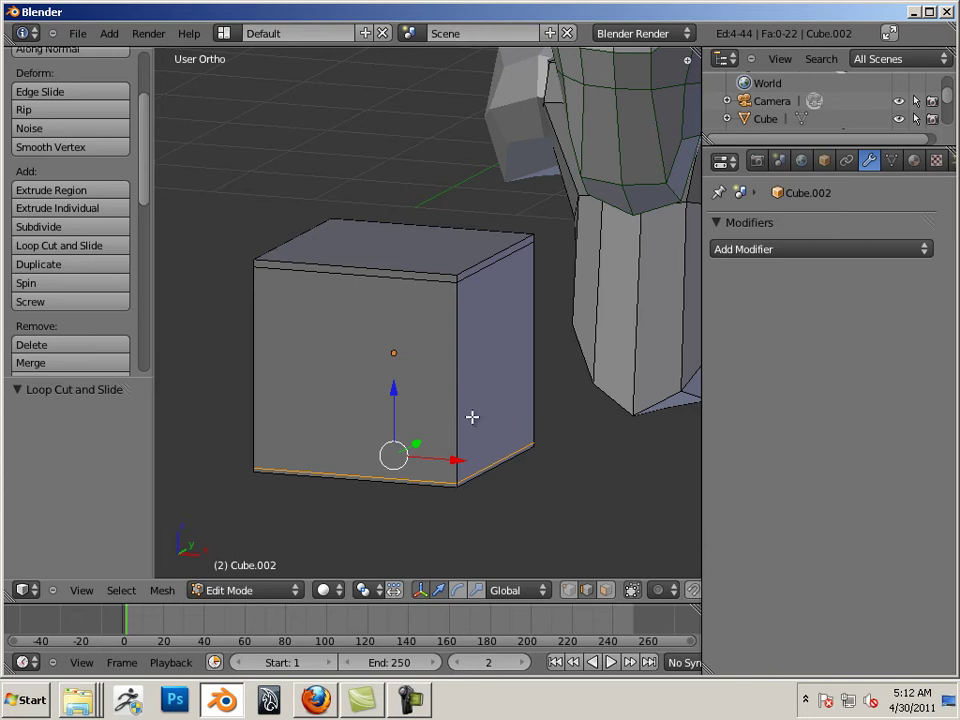
pyautogui.moveTo(514, 435); pyautogui.dragTo(474, 439, button='middle')
pyautogui.moveTo(474, 439); pyautogui.dragTo(437, 437)
pyautogui.hotkey('ctrl', 'z')
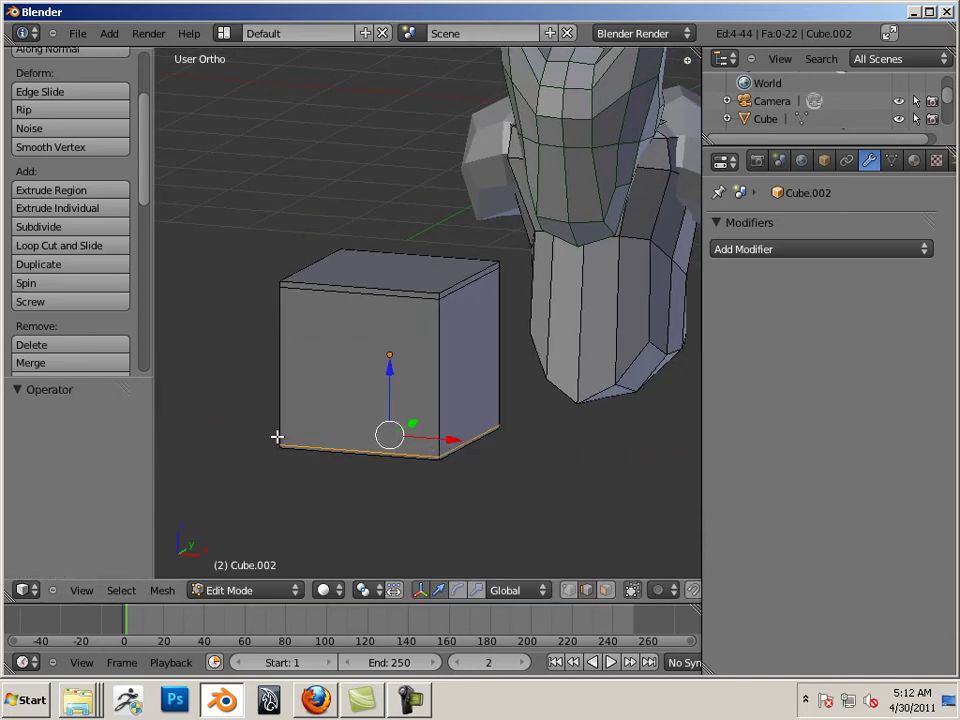
# Return the cube to Object Mode, add a Multiresolution modifier and subdivide it once with Catmull-Clark.
pyautogui.moveTo(276, 437); pyautogui.dragTo(317, 420, button='middle')
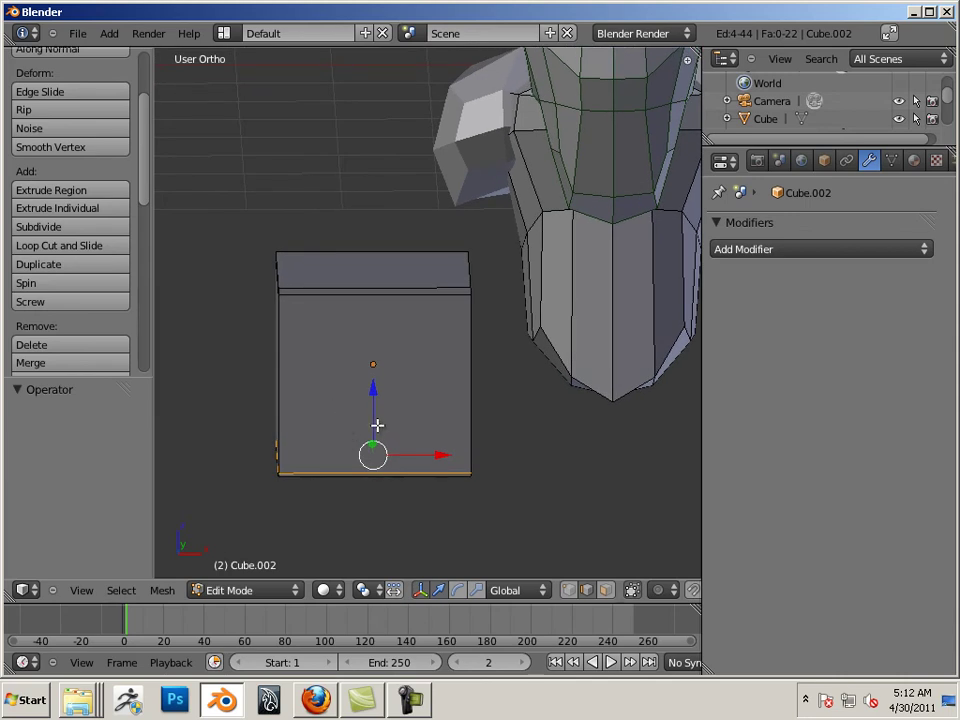
pyautogui.moveTo(372, 428)
pyautogui.mouseDown(button='middle')
pyautogui.moveTo(377, 441)
pyautogui.moveTo(501, 439)
pyautogui.moveTo(365, 438)
pyautogui.moveTo(382, 438)
pyautogui.mouseUp(button='middle')
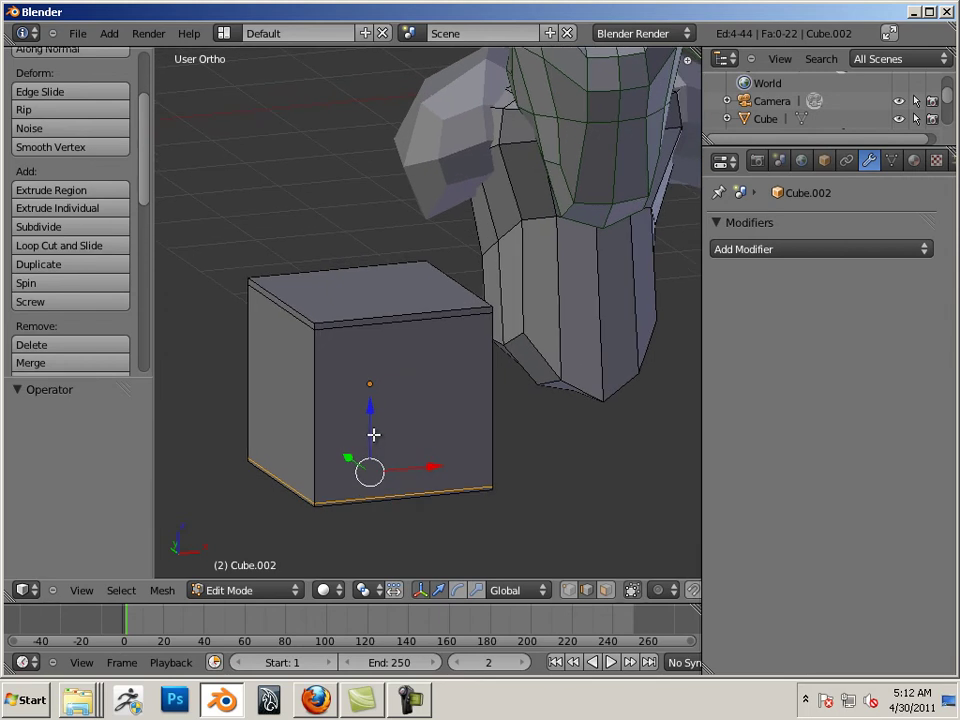
pyautogui.click(259, 590)
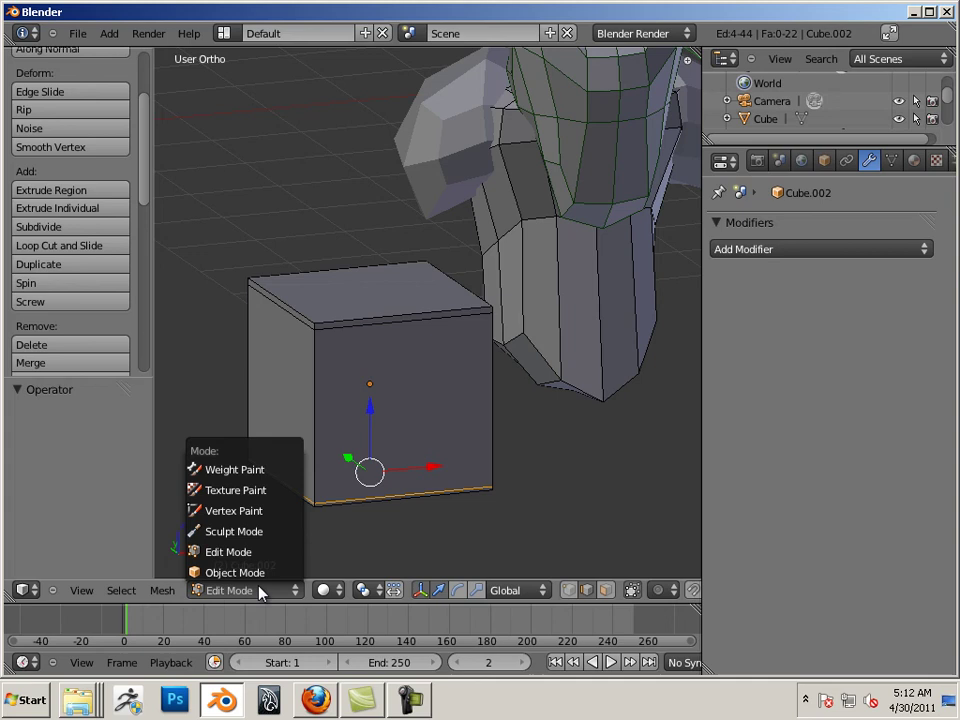
pyautogui.click(252, 572)
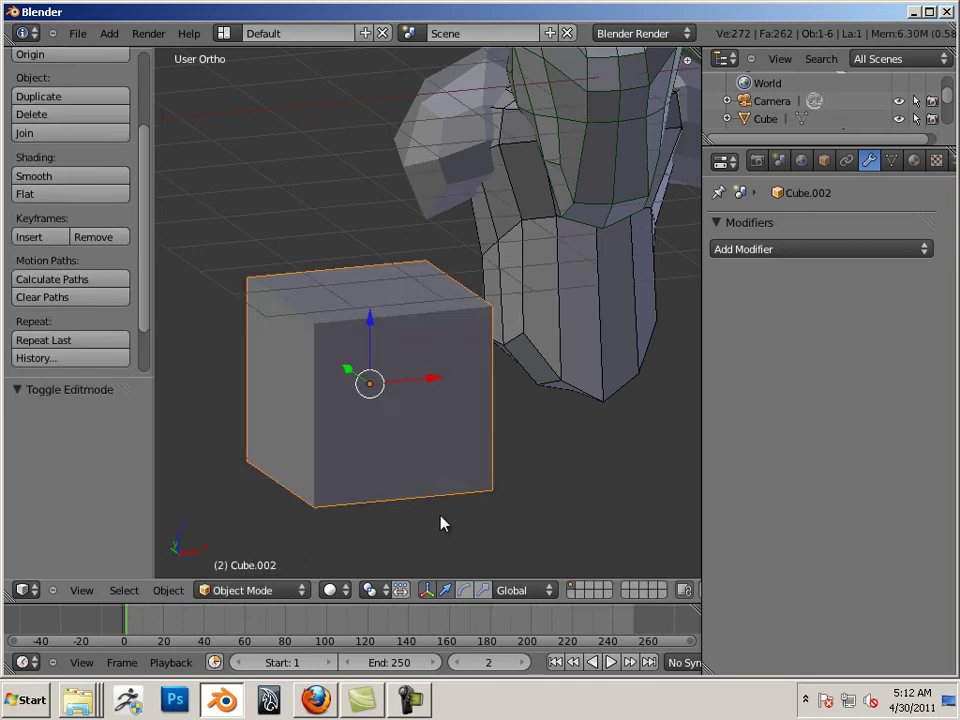
pyautogui.moveTo(443, 524); pyautogui.dragTo(467, 491, button='middle')
pyautogui.click(780, 249)
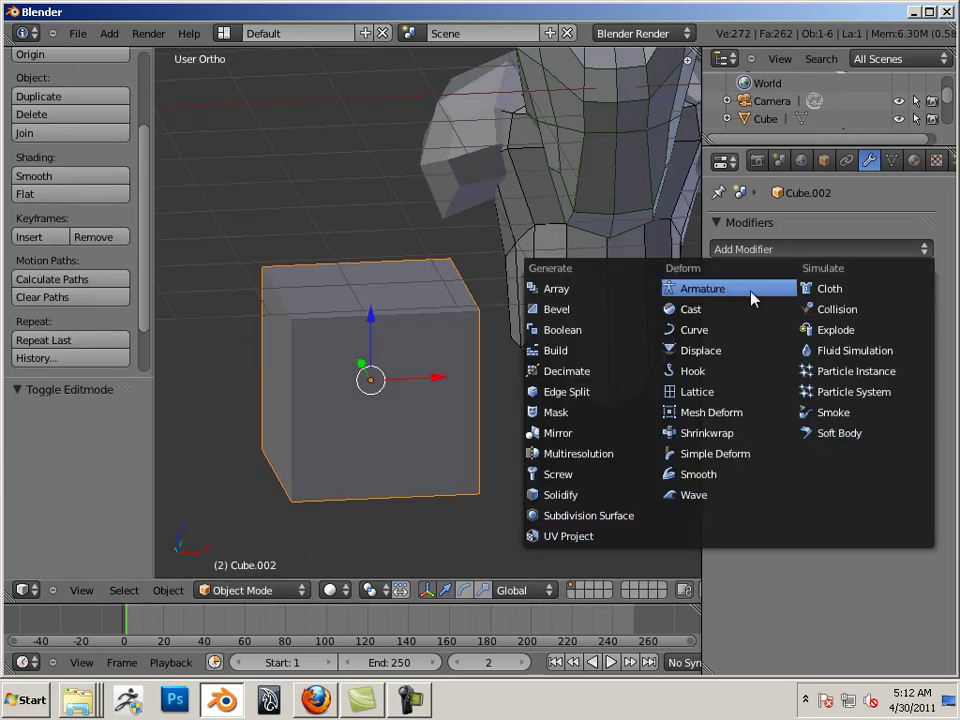
pyautogui.click(603, 453)
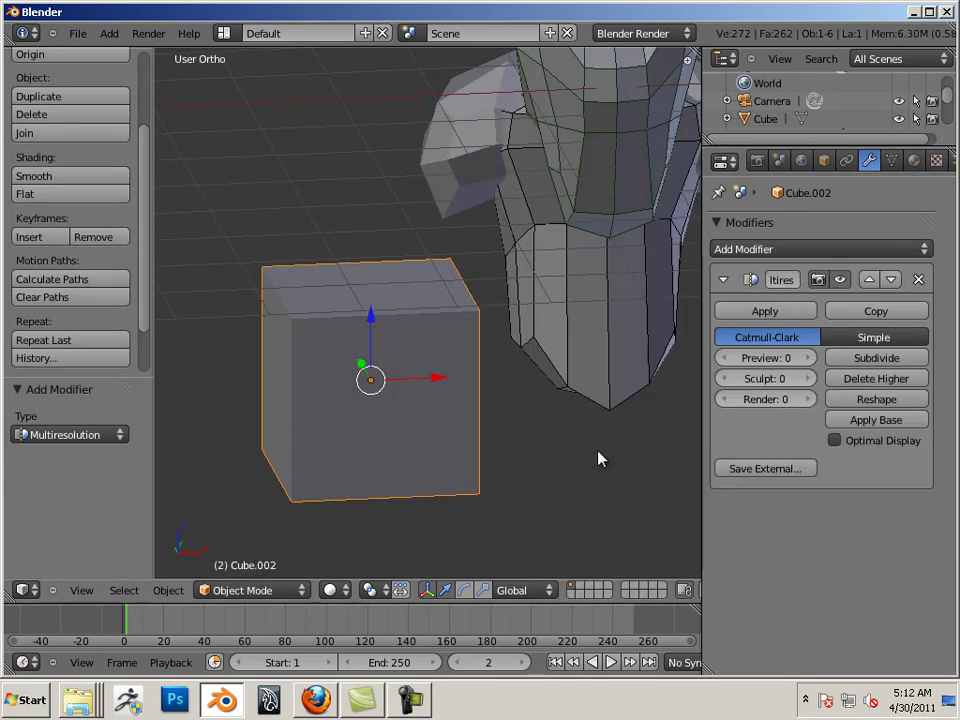
pyautogui.click(836, 359)
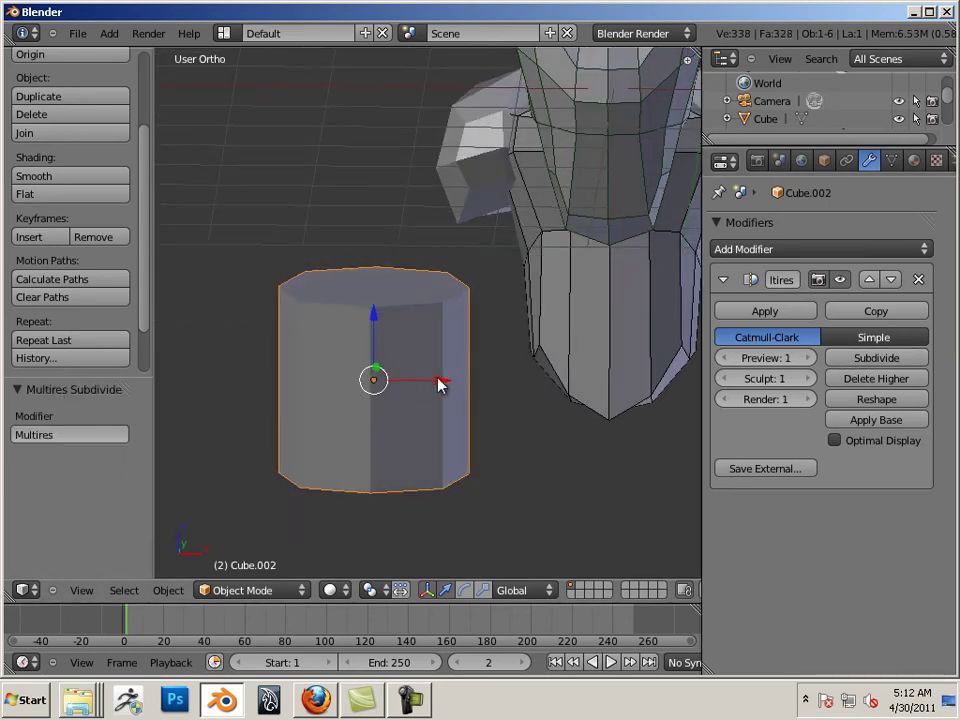
# Move the cylinder-shaped piece along X toward the body and raise it about 0.818 in Z, checking it from the right side view.
pyautogui.moveTo(436, 383); pyautogui.dragTo(487, 390)
pyautogui.moveTo(422, 322); pyautogui.dragTo(431, 250)
pyautogui.moveTo(394, 401); pyautogui.dragTo(574, 403, button='middle')
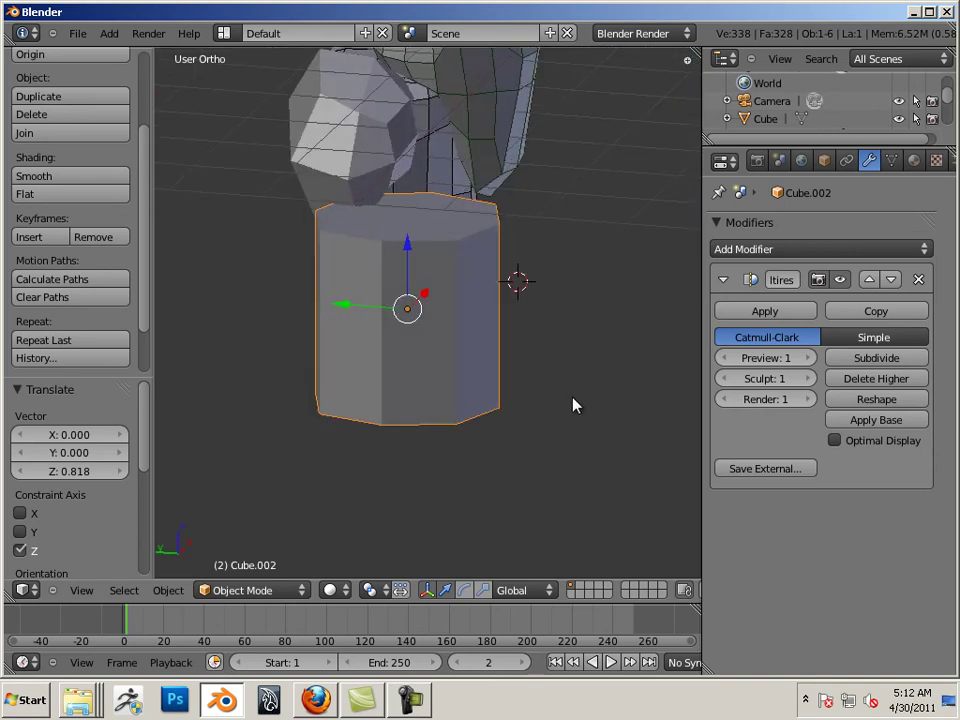
pyautogui.moveTo(613, 463); pyautogui.dragTo(446, 431, button='middle')
pyautogui.press('KP_3')
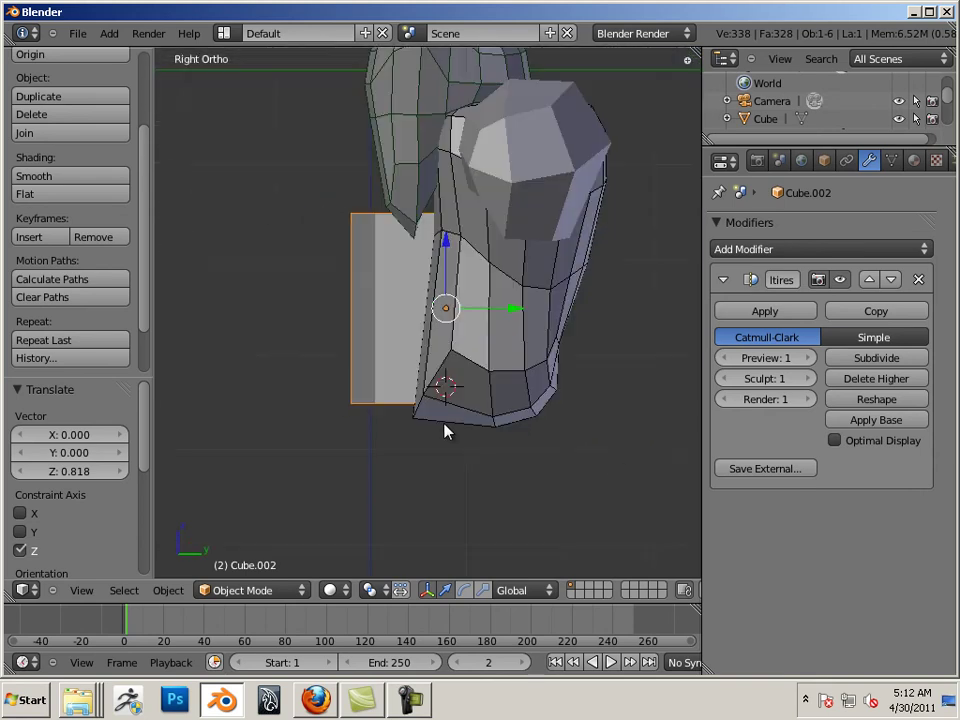
# In the front view, scale the cylinder-shaped piece down to 0.665 and tilt it 34.16° so its upper end leans toward the body.
pyautogui.press('KP_1')
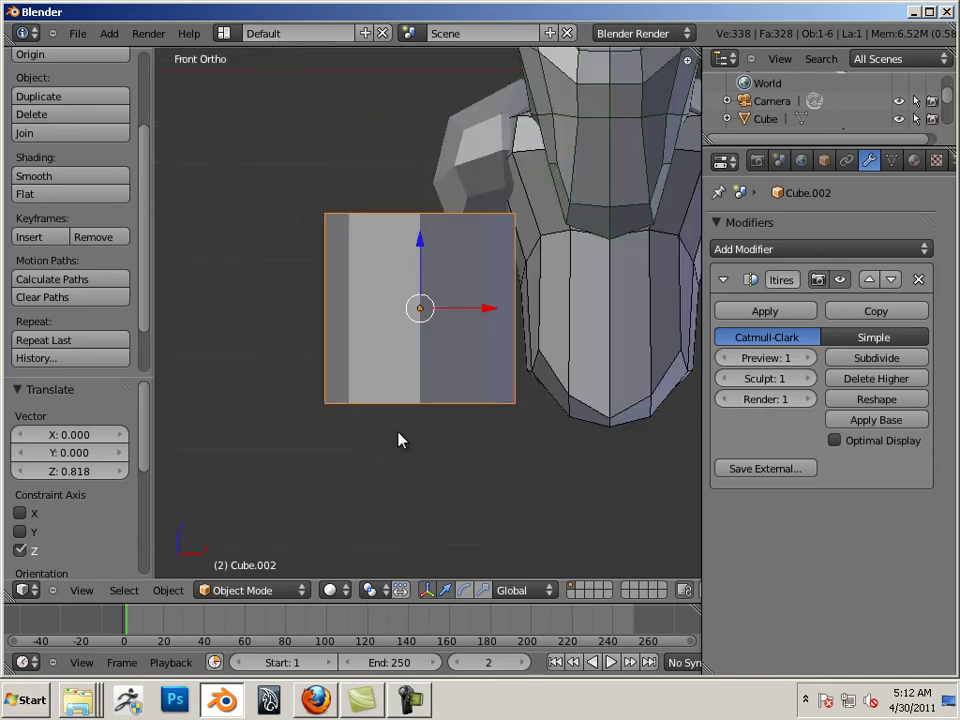
pyautogui.click(486, 590)
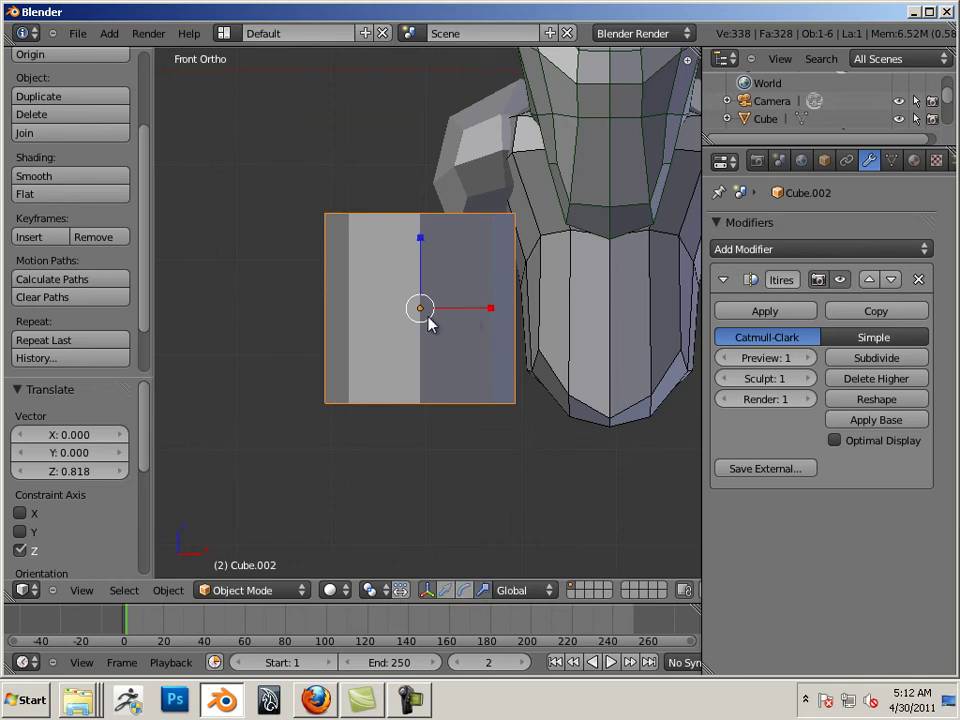
pyautogui.moveTo(427, 320)
pyautogui.mouseDown()
pyautogui.moveTo(423, 313)
pyautogui.moveTo(427, 320)
pyautogui.mouseUp()
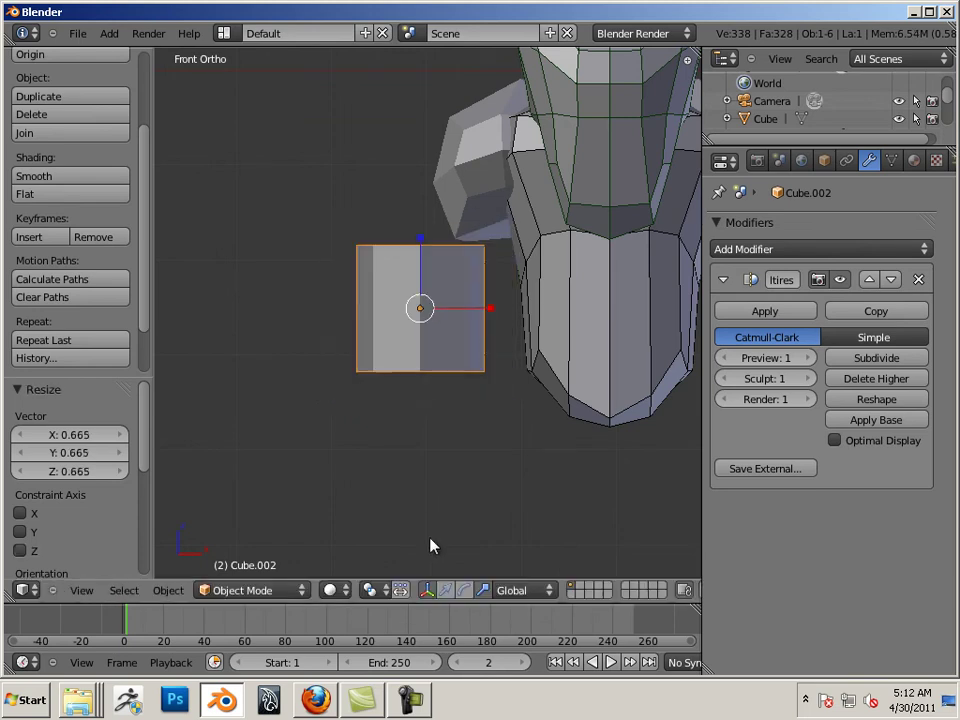
pyautogui.click(464, 590)
pyautogui.moveTo(505, 295); pyautogui.dragTo(483, 344)
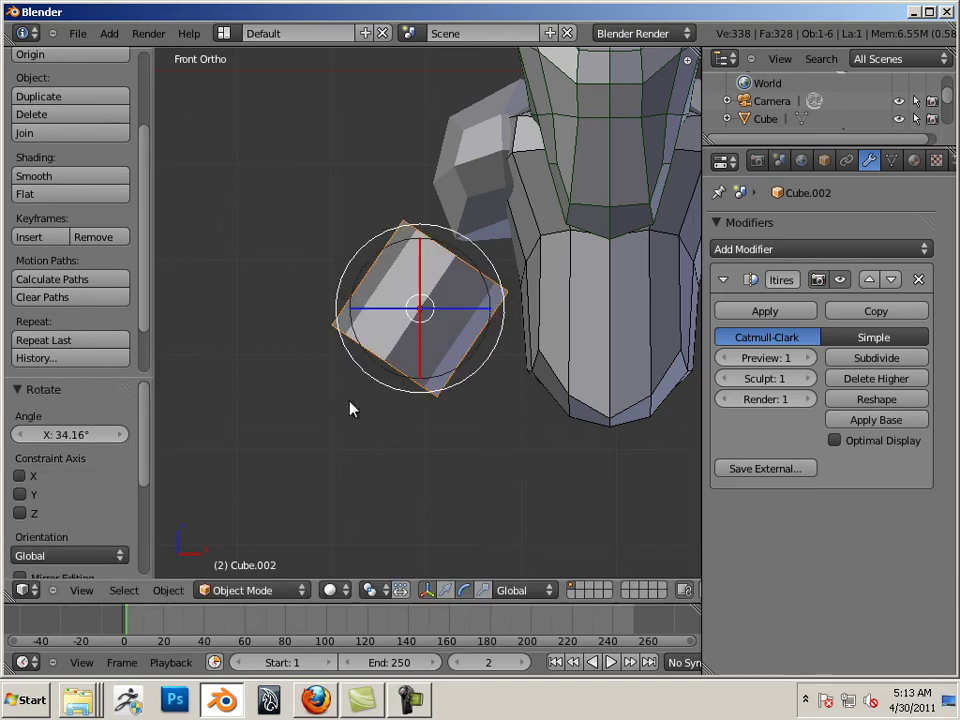
# Move the tilted piece 0.671 along Y in the top view, then 0.138 in X and 0.247 in Z in the front view.
pyautogui.moveTo(349, 405); pyautogui.dragTo(472, 436, button='middle')
pyautogui.press('KP_7')
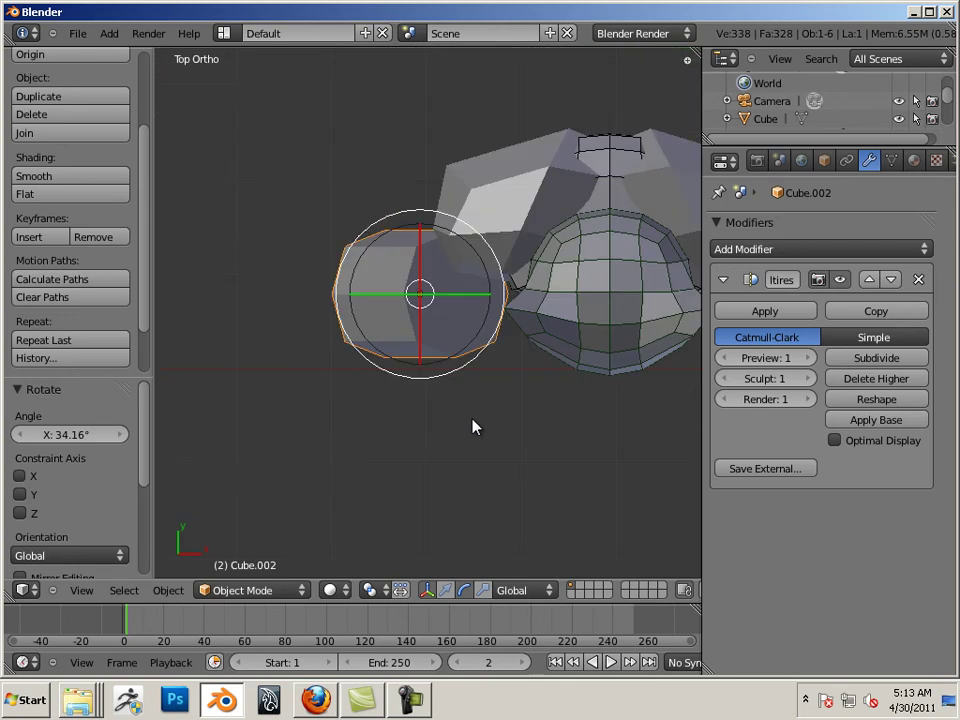
pyautogui.hotkey('ctrl', 'alt', 'g')
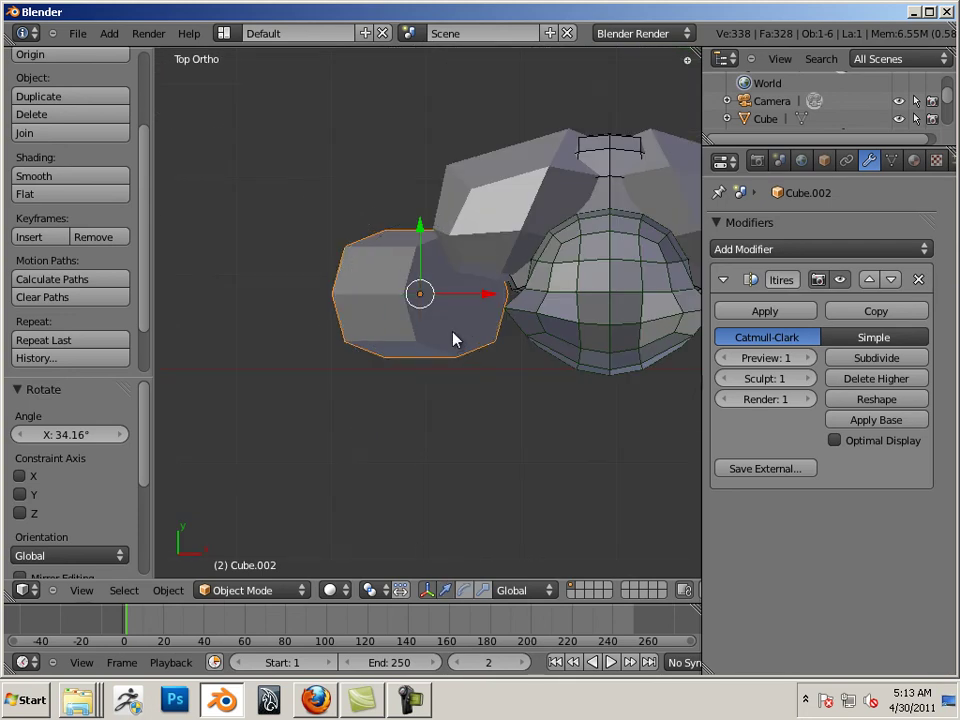
pyautogui.moveTo(420, 235); pyautogui.dragTo(423, 172)
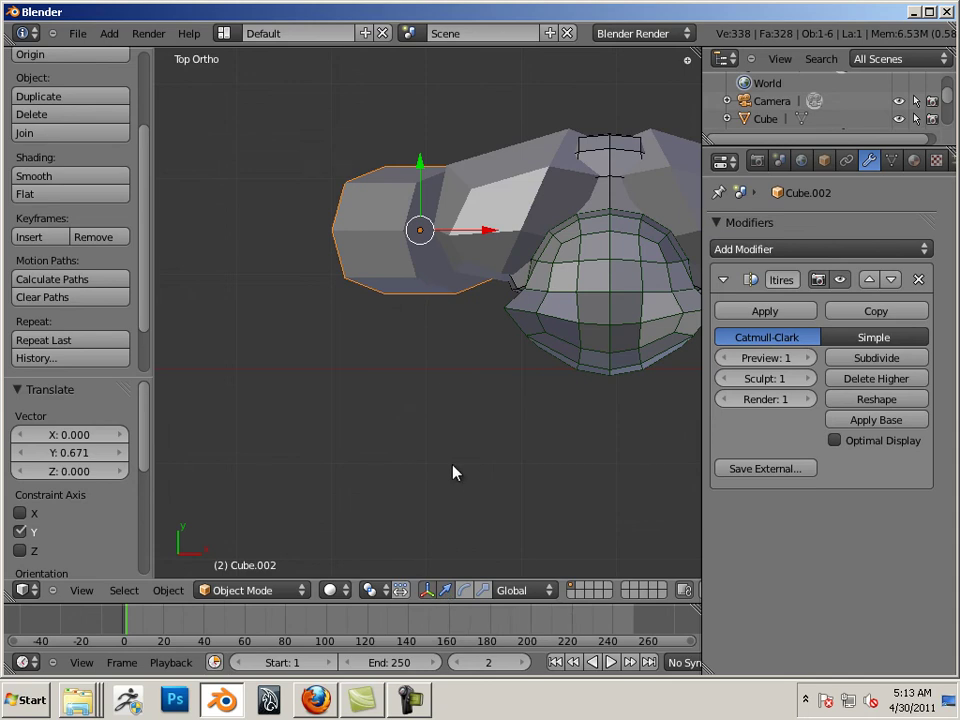
pyautogui.press('KP_3')
pyautogui.press('KP_1')
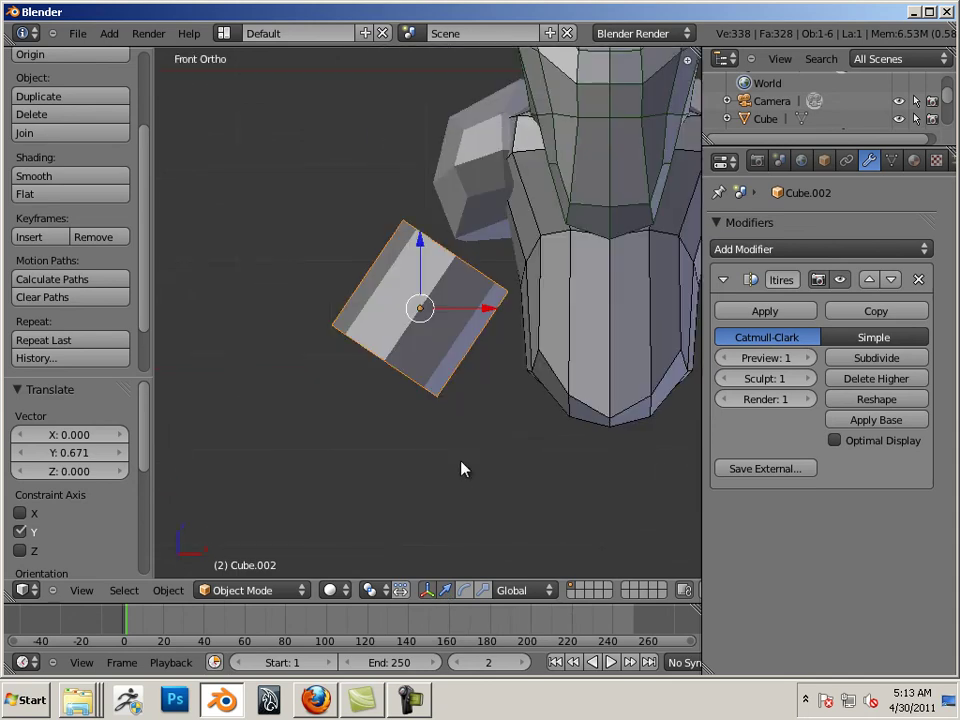
pyautogui.moveTo(419, 307); pyautogui.dragTo(440, 282)
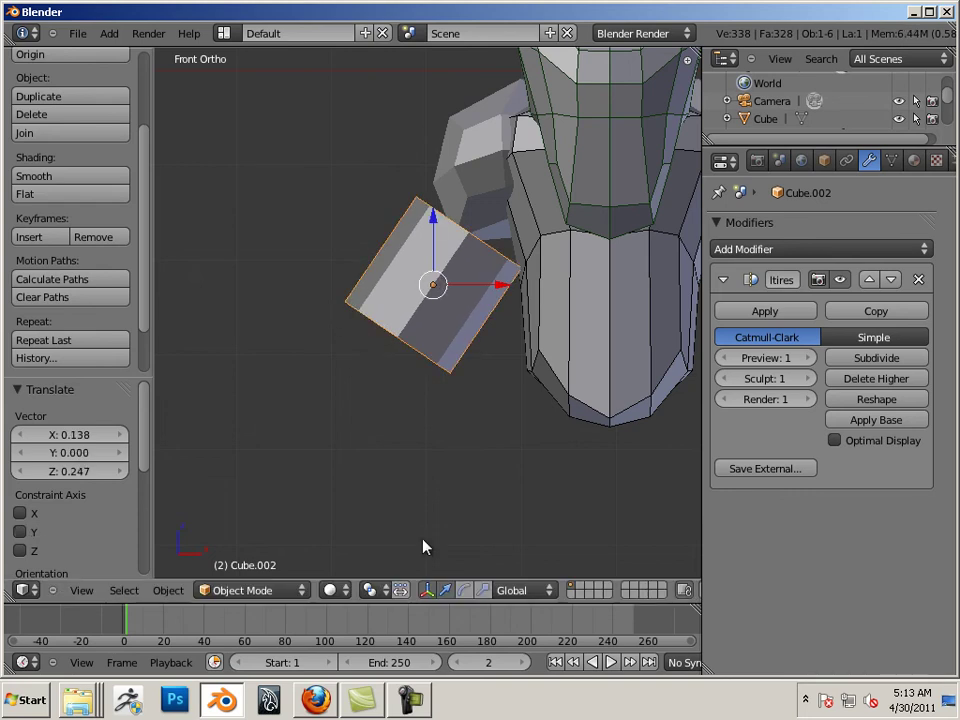
# Scale the piece uniformly by 0.686, then lengthen it by 1.575 along its own Z axis using the Local orientation.
pyautogui.press('s')
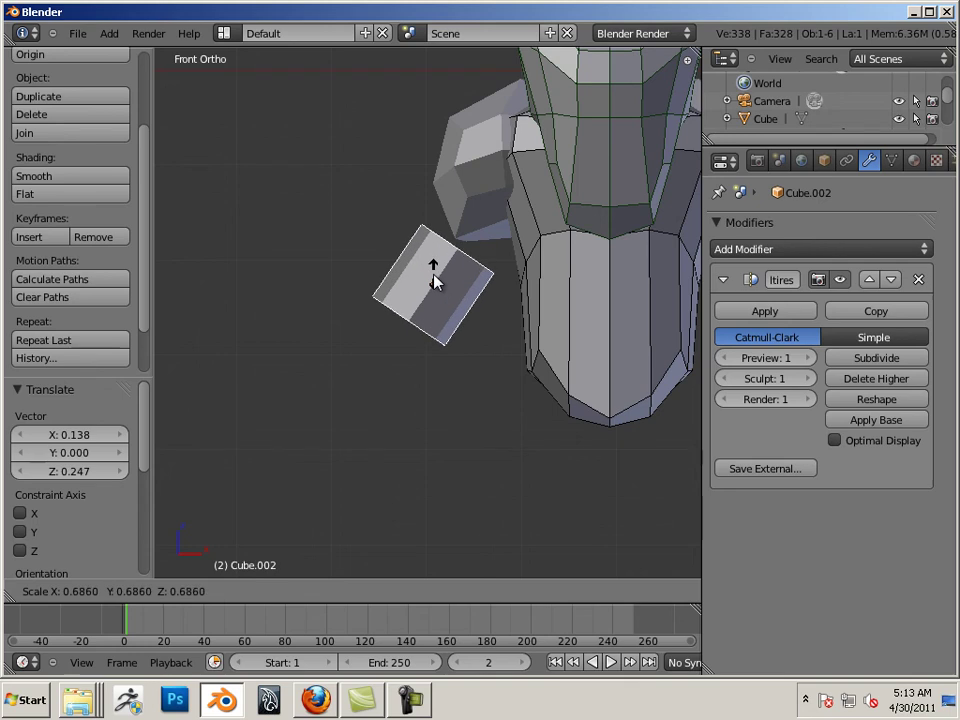
pyautogui.click(434, 284)
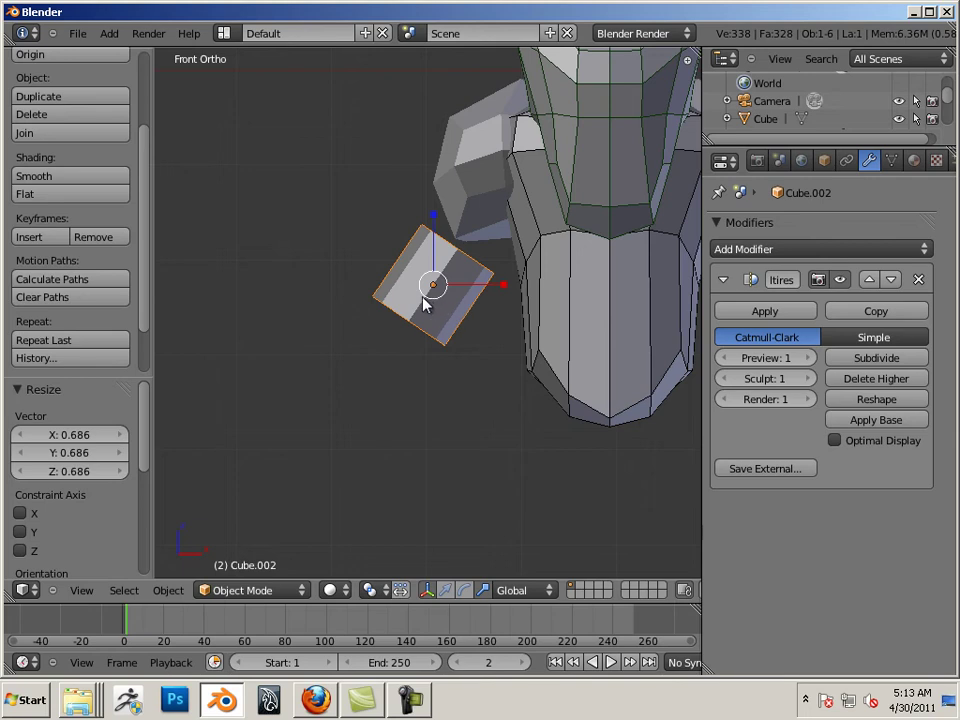
pyautogui.click(518, 589)
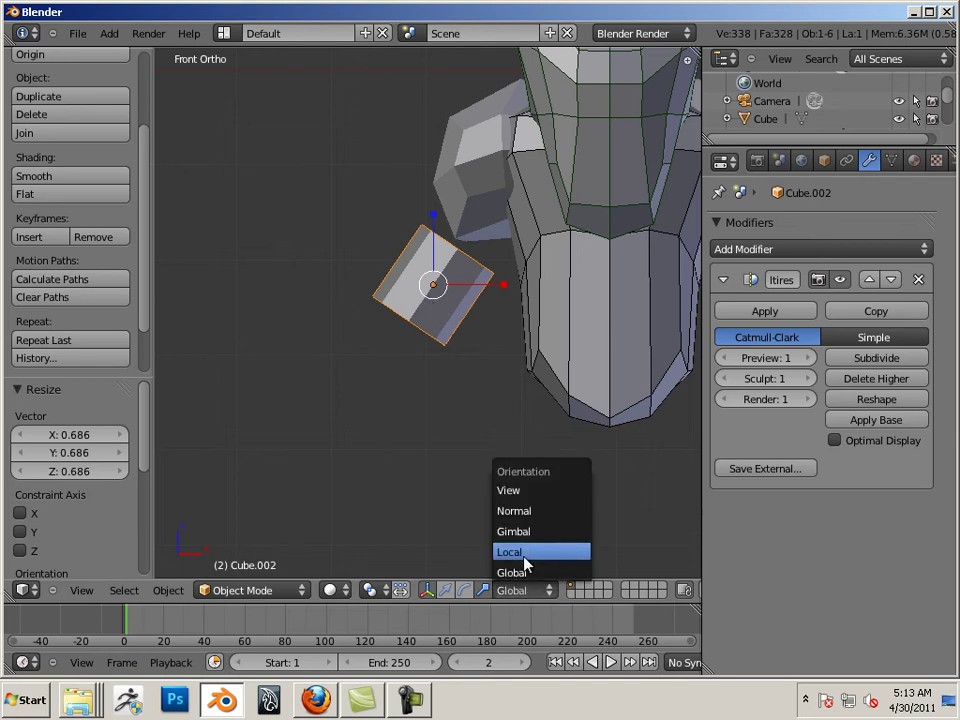
pyautogui.click(524, 556)
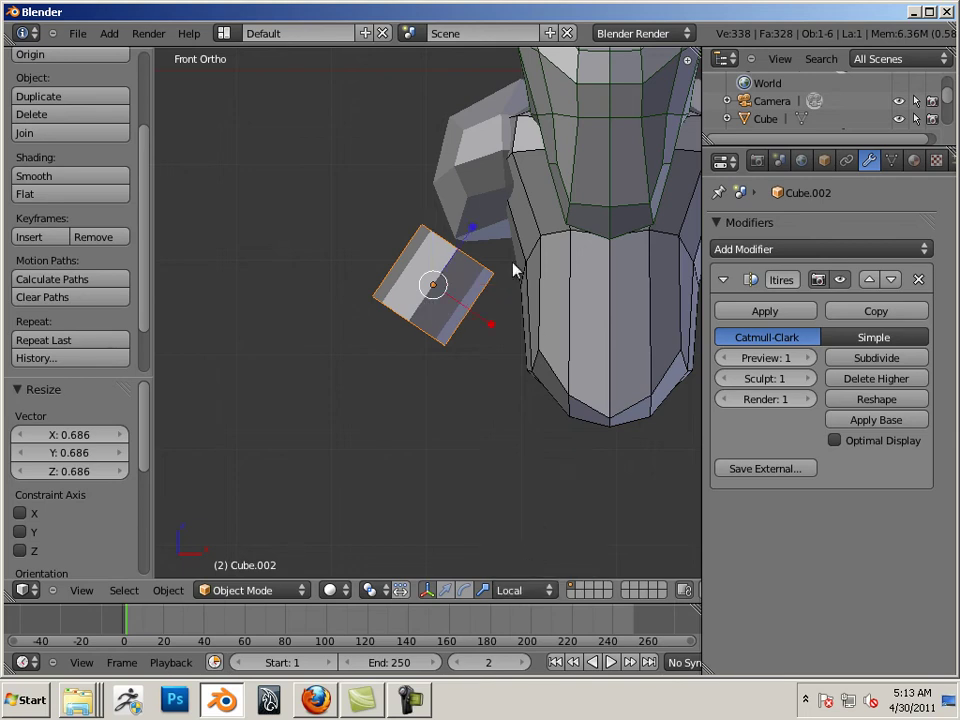
pyautogui.press('s')
pyautogui.press('z')
pyautogui.press('z')
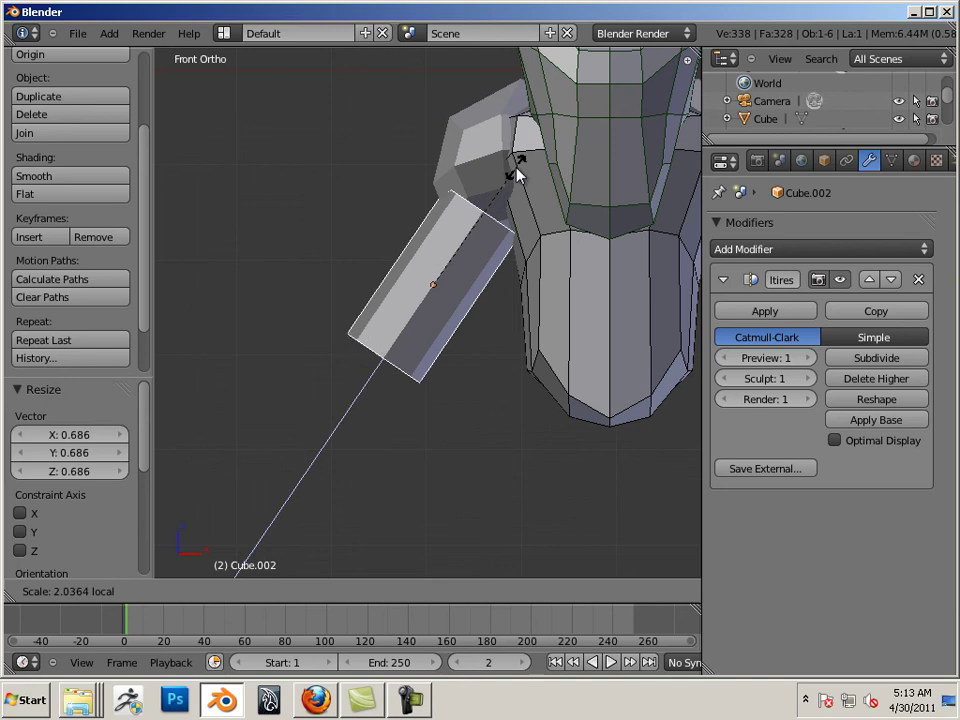
pyautogui.click(491, 196)
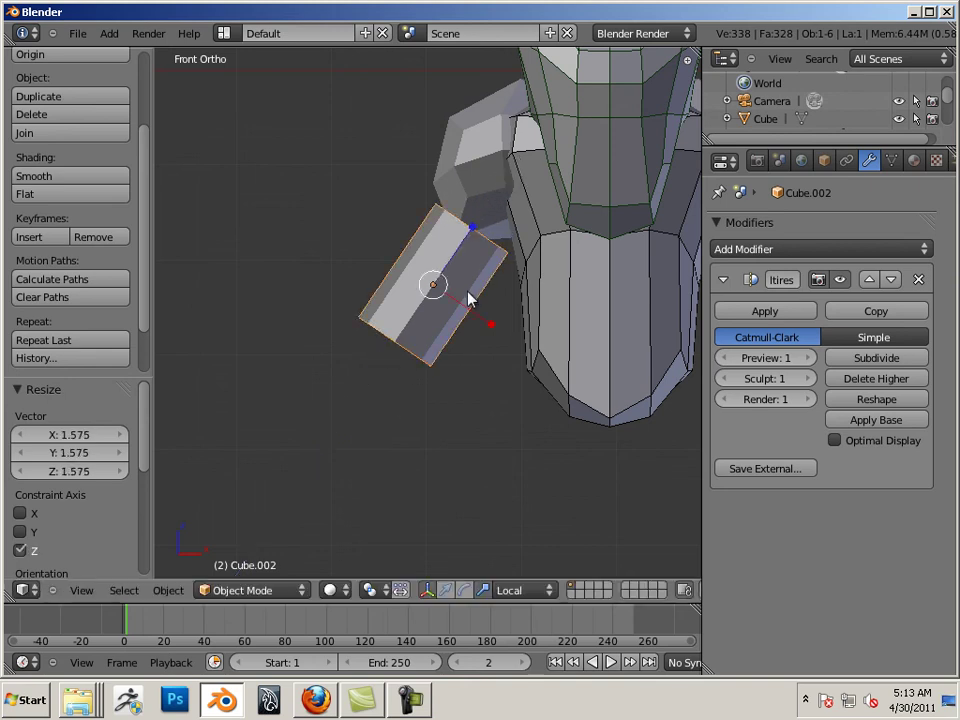
# Slide the piece along its local Z by 0.178 in X and 0.263 in Z toward the shoulder, then 0.059 along local Y.
pyautogui.press('g')
pyautogui.press('z')
pyautogui.press('z')
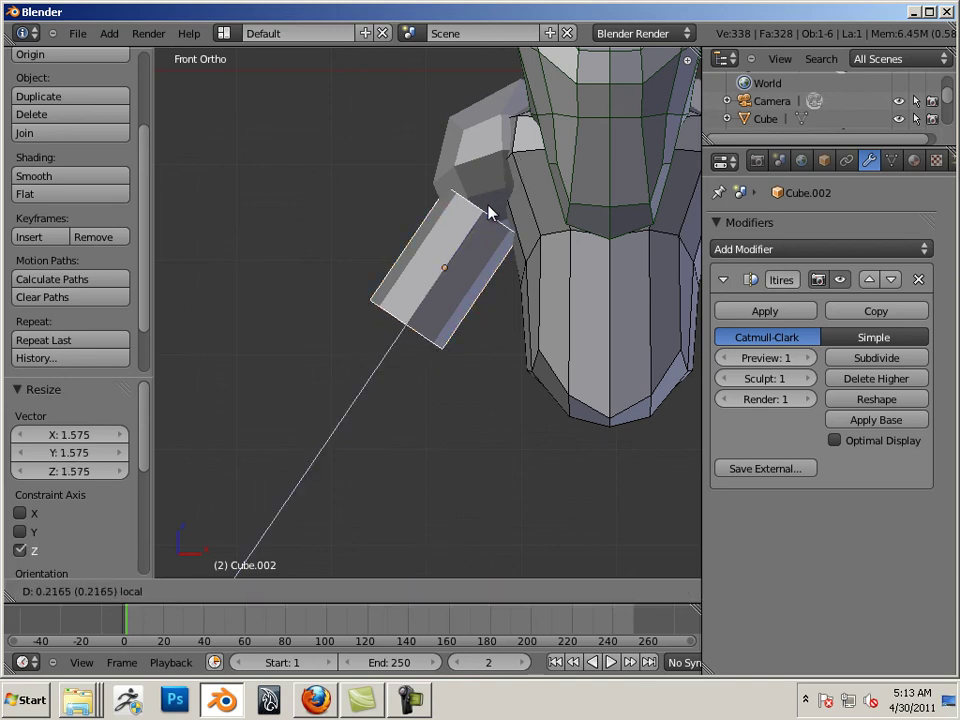
pyautogui.click(491, 205)
pyautogui.press('KP_7')
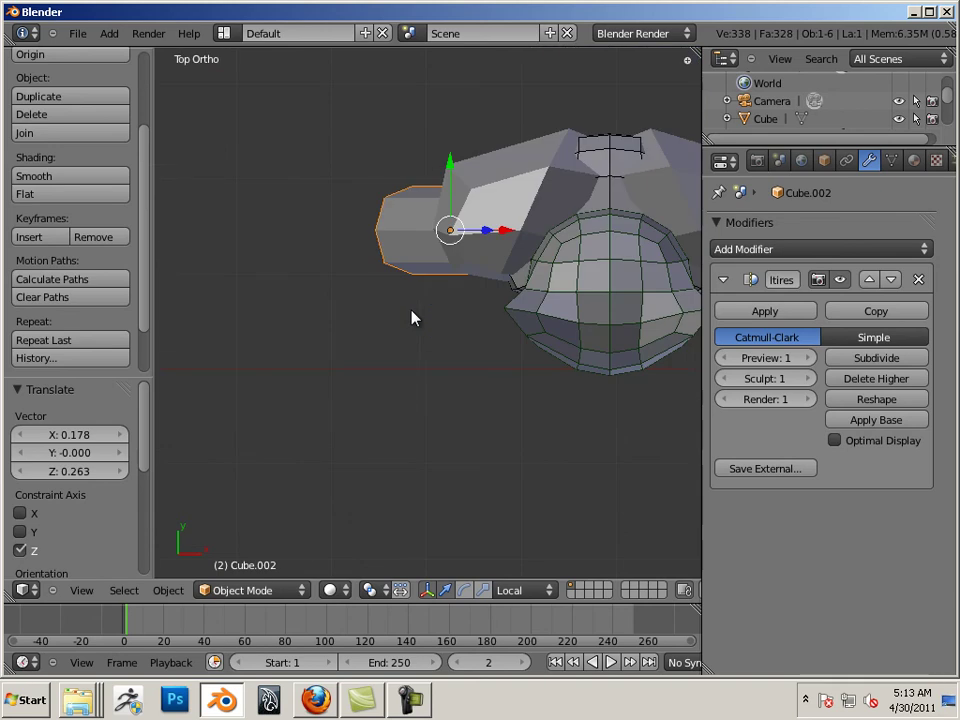
pyautogui.press('g')
pyautogui.press('y')
pyautogui.press('y')
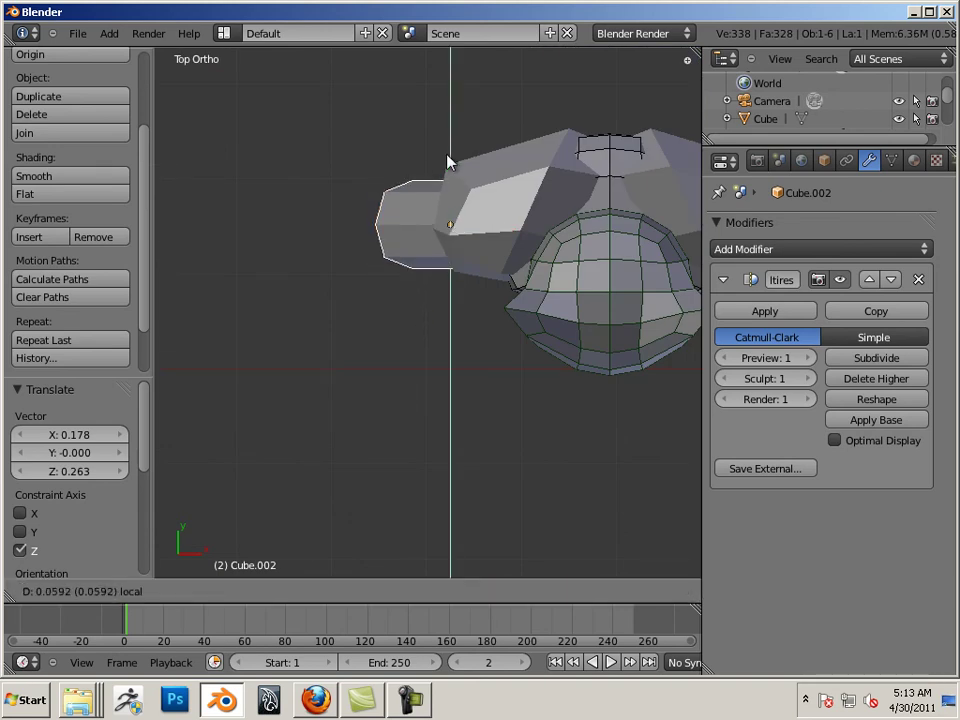
pyautogui.click(446, 163)
# Rotate the upper-arm piece -18.078° about its local X axis from the top view.
pyautogui.click(463, 590)
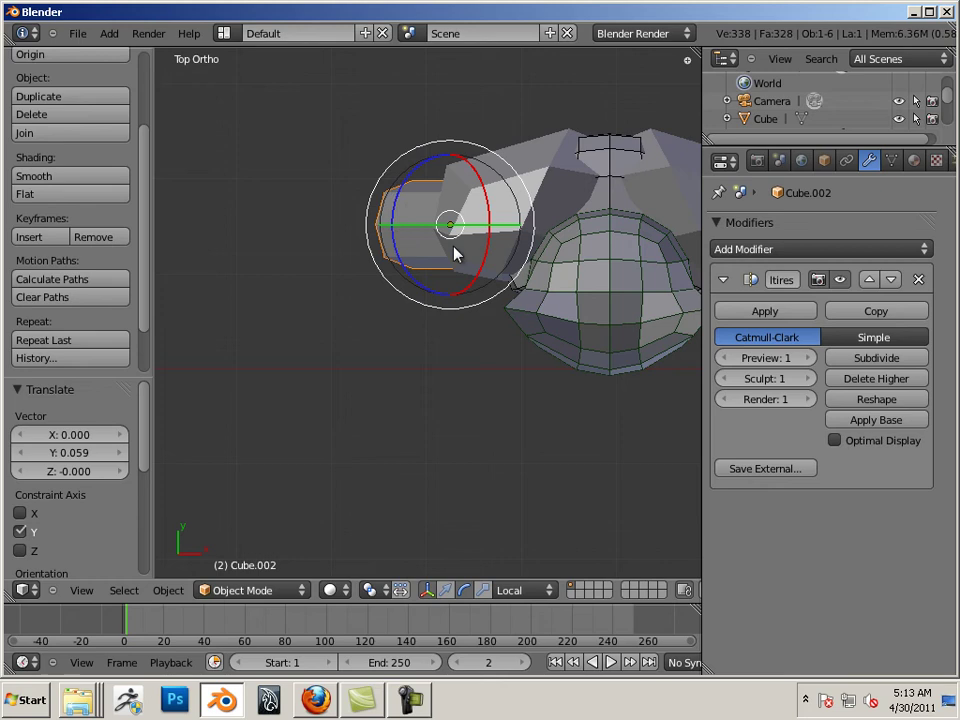
pyautogui.moveTo(487, 206); pyautogui.dragTo(494, 168)
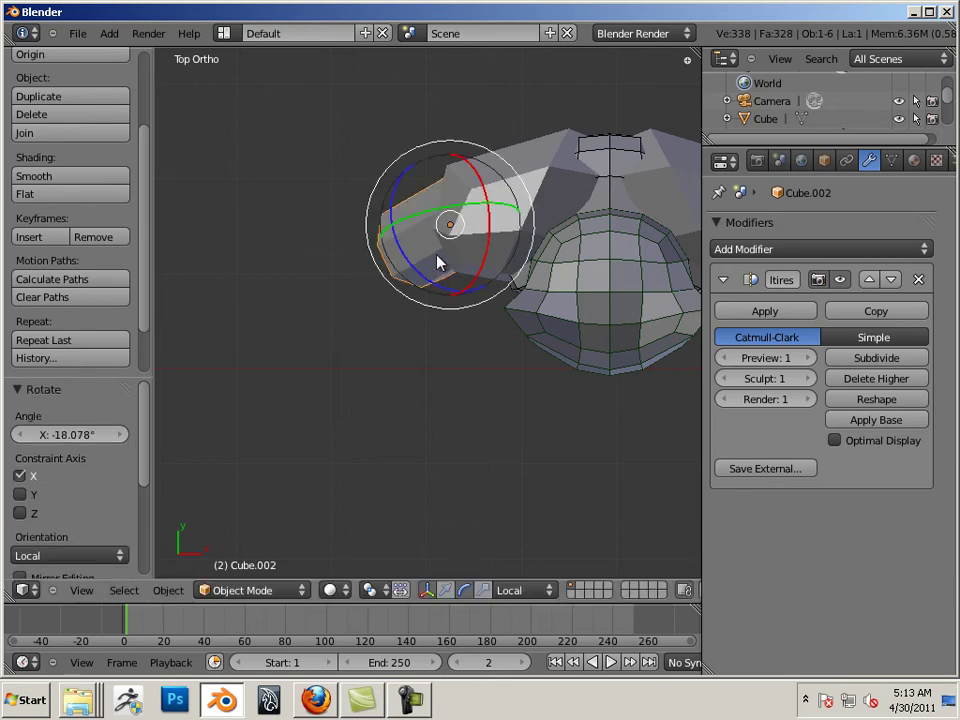
pyautogui.press('KP_1')
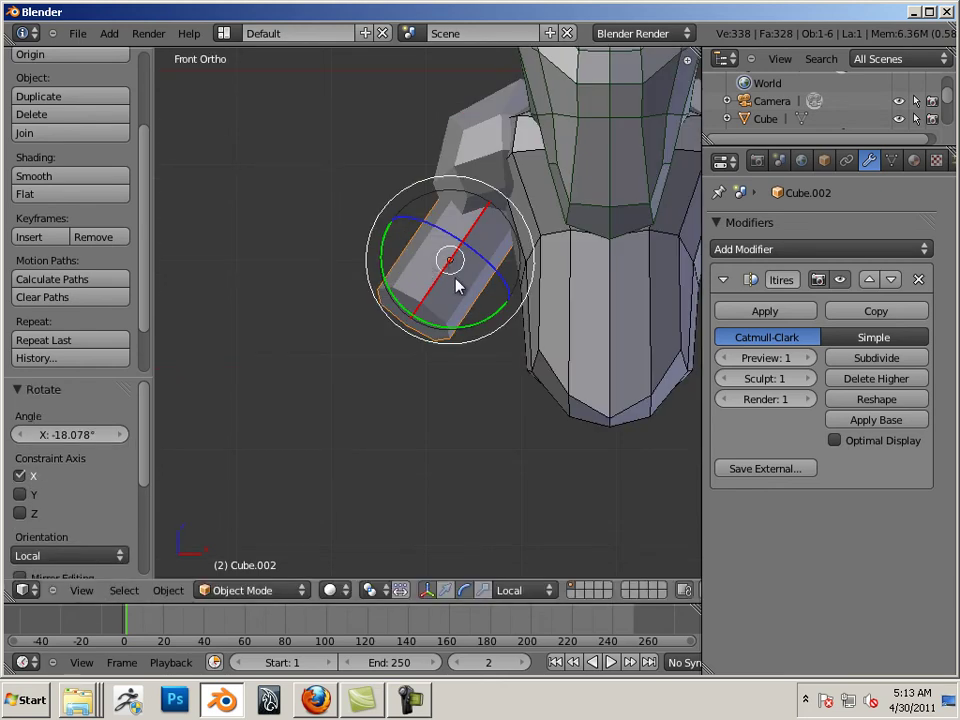
# Shorten the upper-arm piece to 0.741 along its local Z, slide it slightly up into the shoulder and deselect it.
pyautogui.moveTo(481, 583); pyautogui.dragTo(488, 592)
pyautogui.click(484, 590)
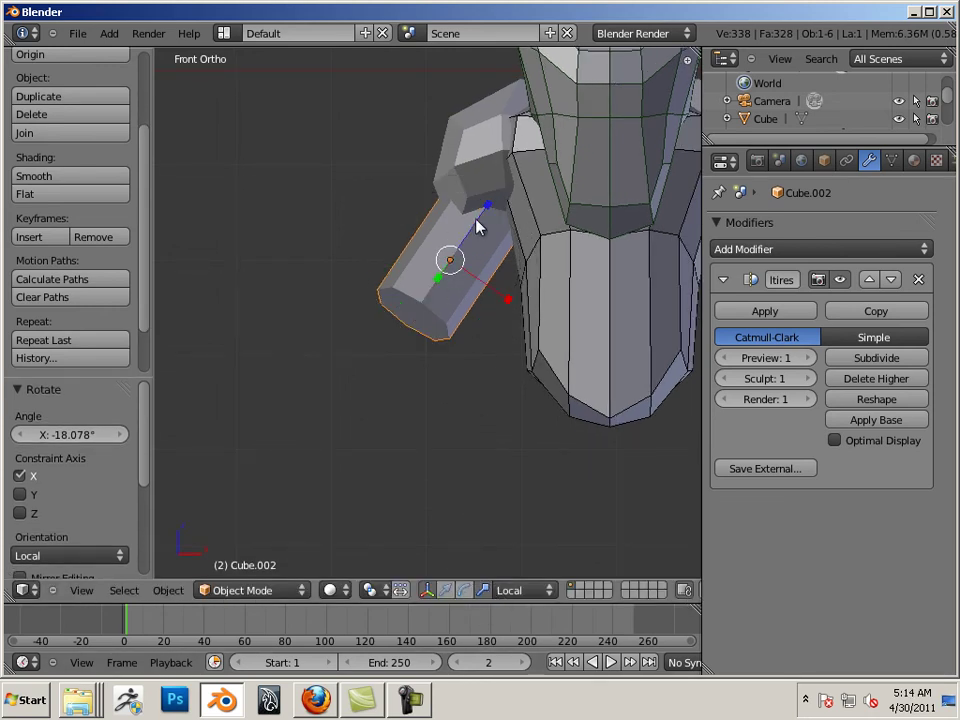
pyautogui.moveTo(489, 210)
pyautogui.mouseDown()
pyautogui.moveTo(483, 222)
pyautogui.moveTo(469, 216)
pyautogui.moveTo(476, 226)
pyautogui.mouseUp()
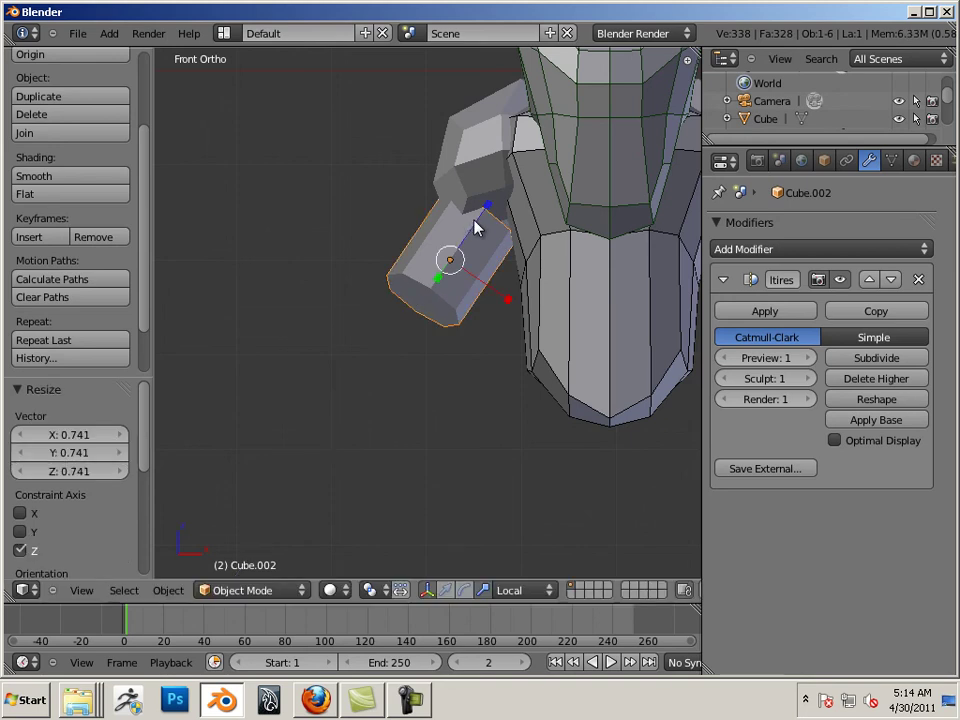
pyautogui.click(446, 591)
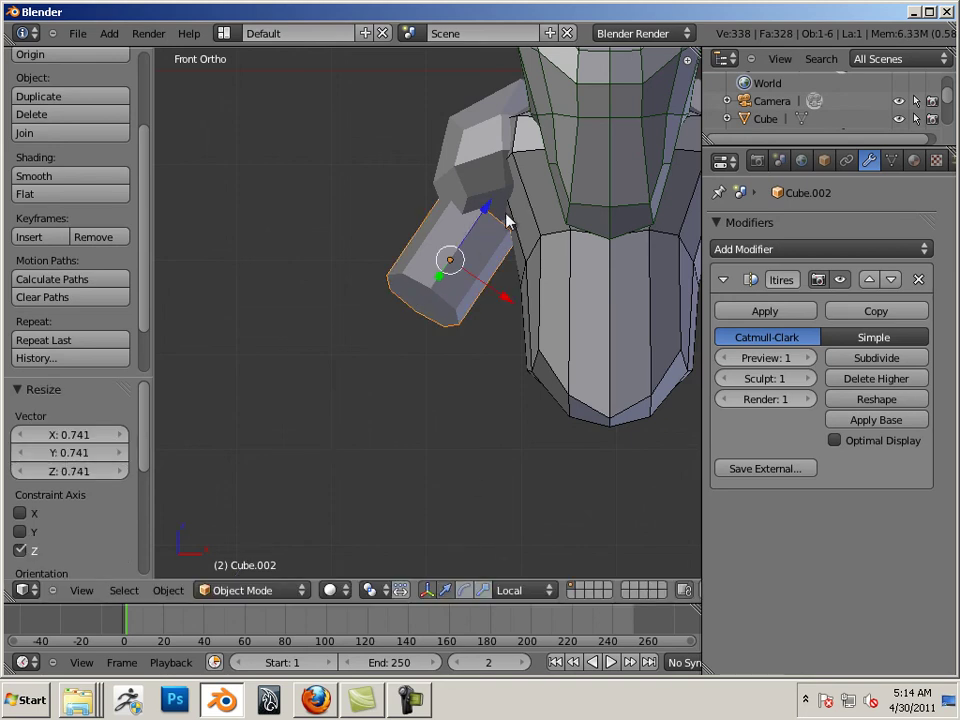
pyautogui.moveTo(490, 207)
pyautogui.mouseDown()
pyautogui.moveTo(497, 199)
pyautogui.moveTo(494, 208)
pyautogui.mouseUp()
pyautogui.press('a')
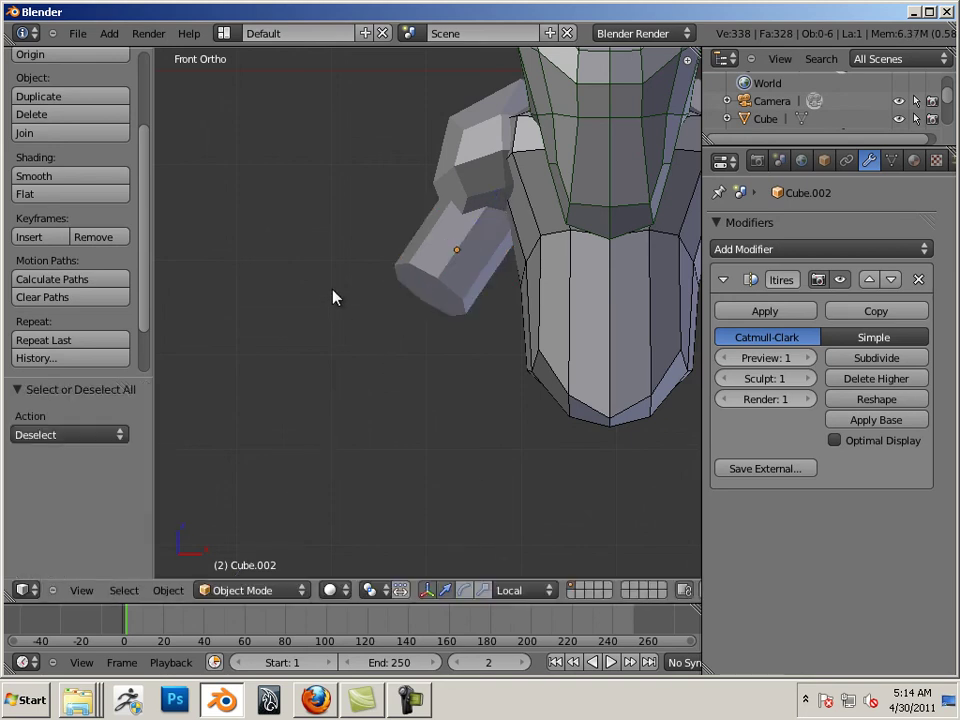
# Duplicate the upper-arm piece and place the copy below it as a forearm, offset by X -0.576, Y 0.015, Z -0.975.
pyautogui.moveTo(332, 296); pyautogui.dragTo(418, 297, button='middle')
pyautogui.rightClick(418, 297)
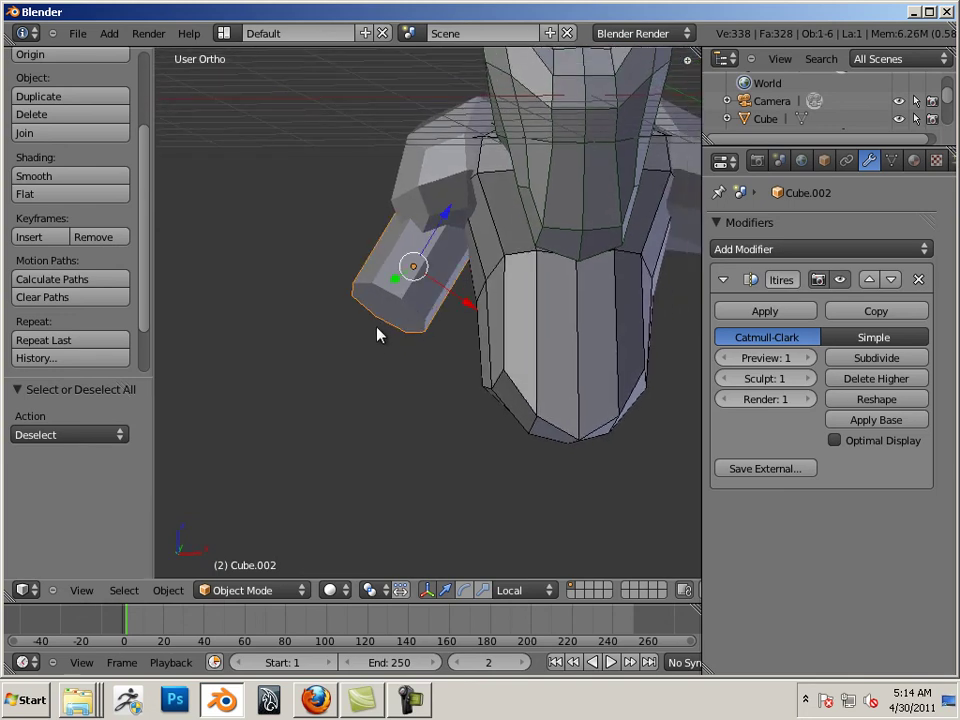
pyautogui.hotkey('shift', 'd')
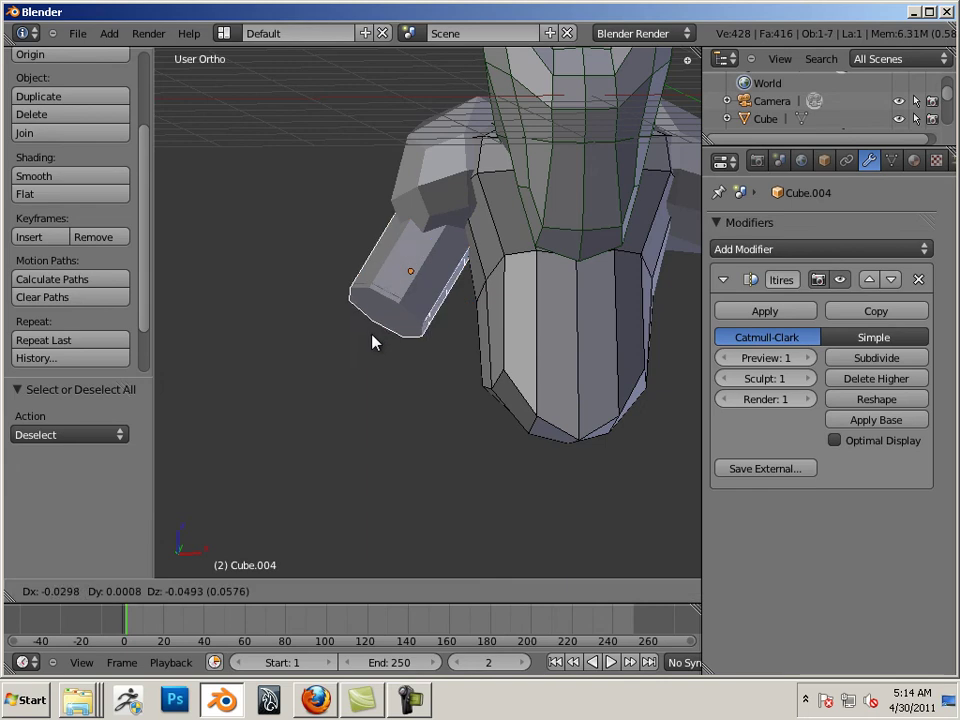
pyautogui.click(323, 426)
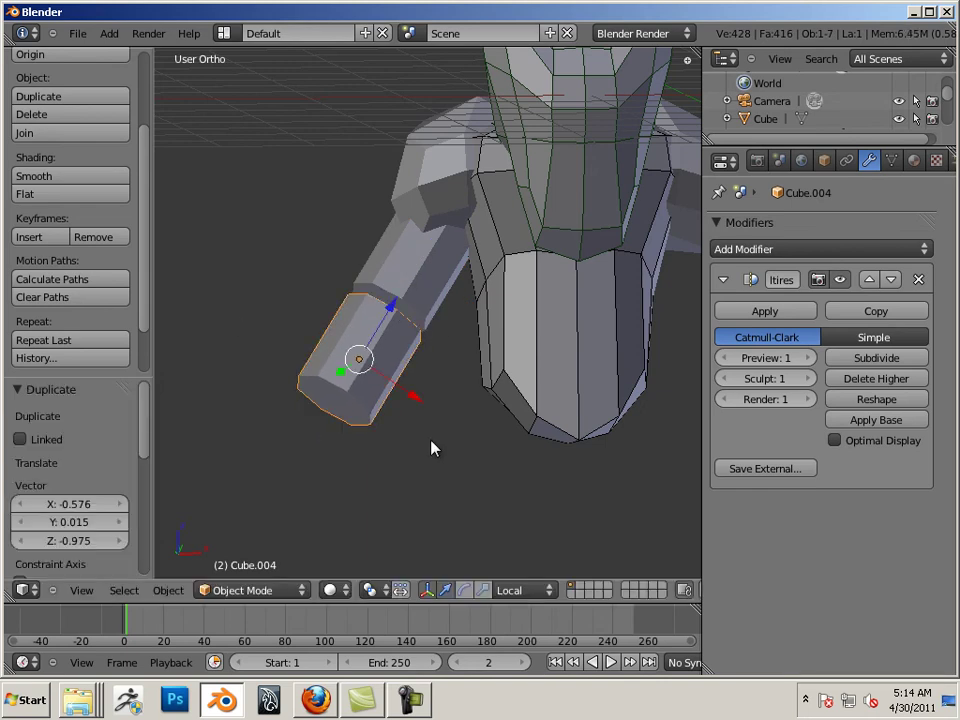
# Shift the forearm along its local Y by X 0.062, Y -0.337, Z 0.091, then rotate it -33.595° about its local X axis.
pyautogui.press('KP_7')
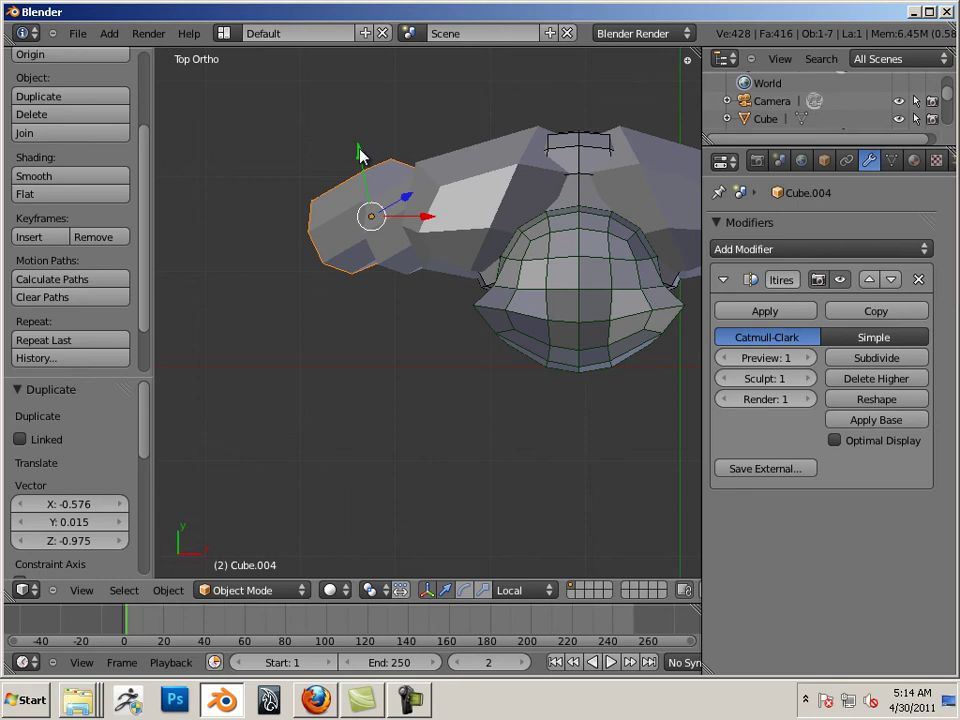
pyautogui.press('g')
pyautogui.press('y')
pyautogui.press('y')
pyautogui.click(366, 190)
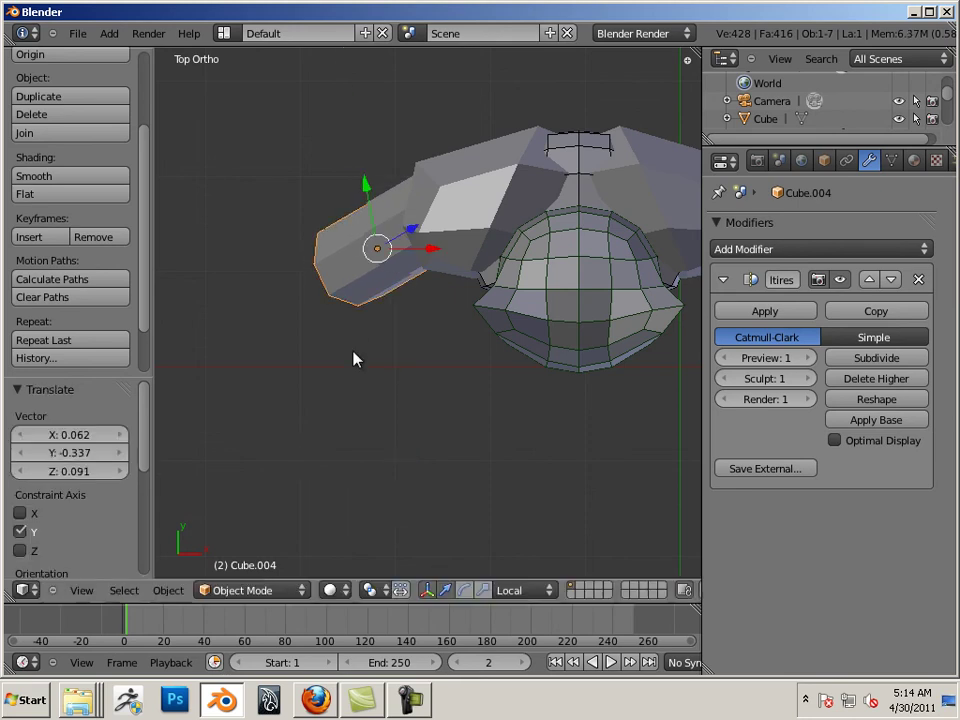
pyautogui.click(445, 590)
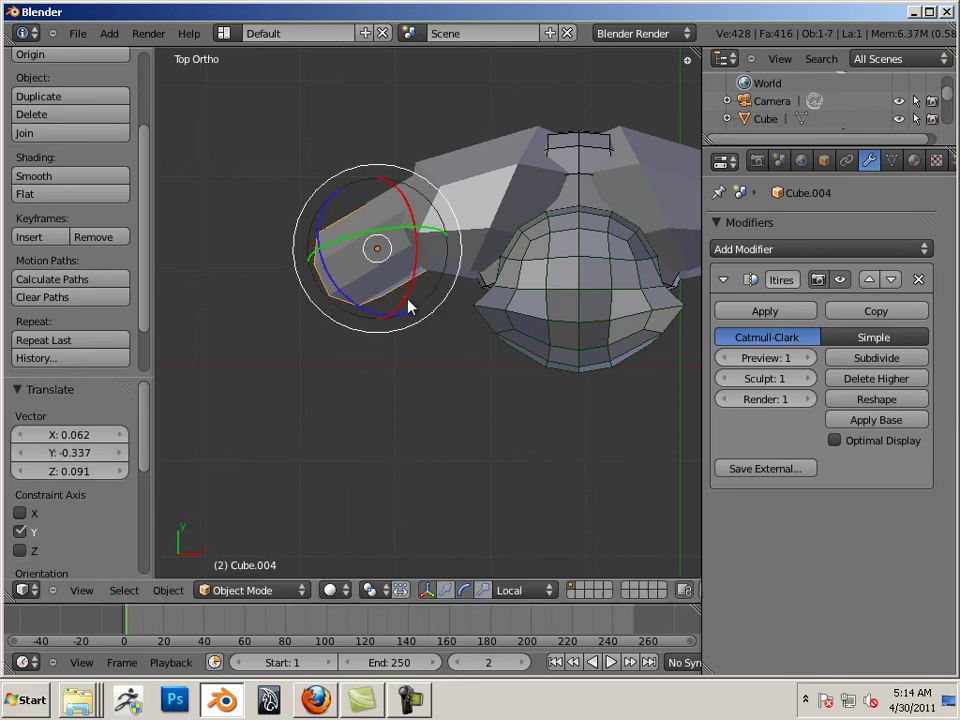
pyautogui.moveTo(408, 307); pyautogui.dragTo(418, 272)
# Move the forearm along its local Z by X -0.081, Y -0.181, Z -0.119, then along local Y by X 0.087, Y -0.123, Z 0.128.
pyautogui.click(427, 590)
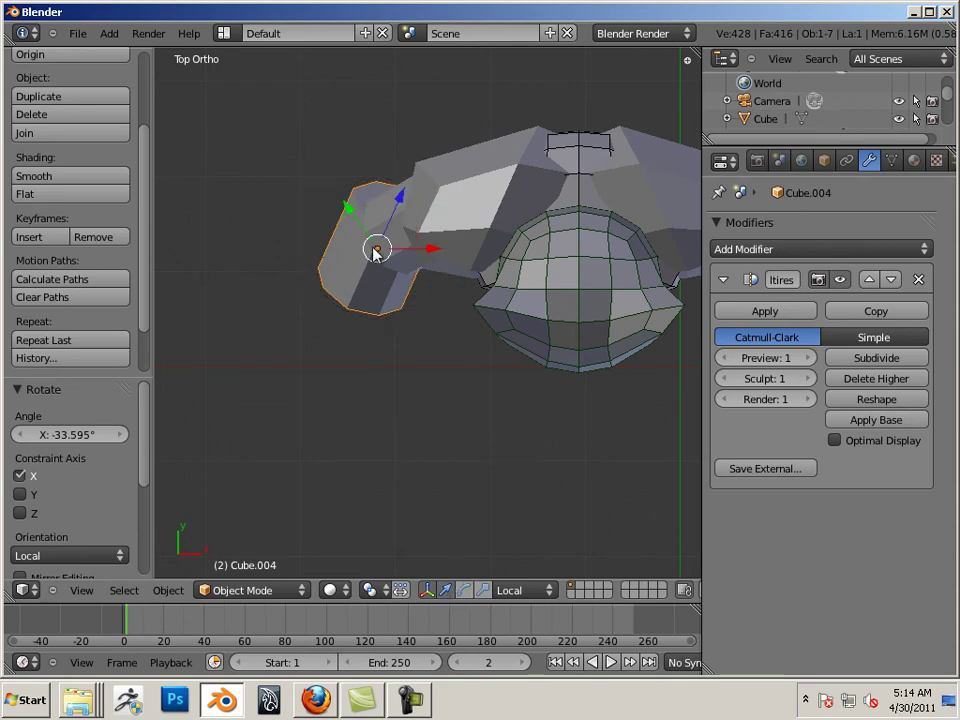
pyautogui.moveTo(401, 206); pyautogui.dragTo(399, 240)
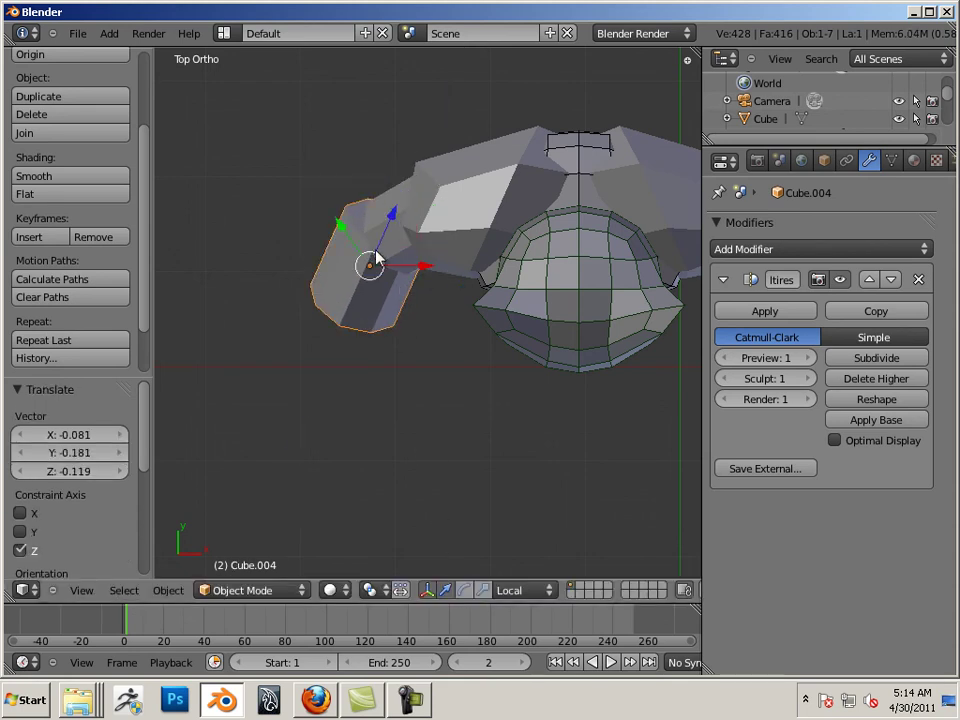
pyautogui.moveTo(339, 223); pyautogui.dragTo(350, 245)
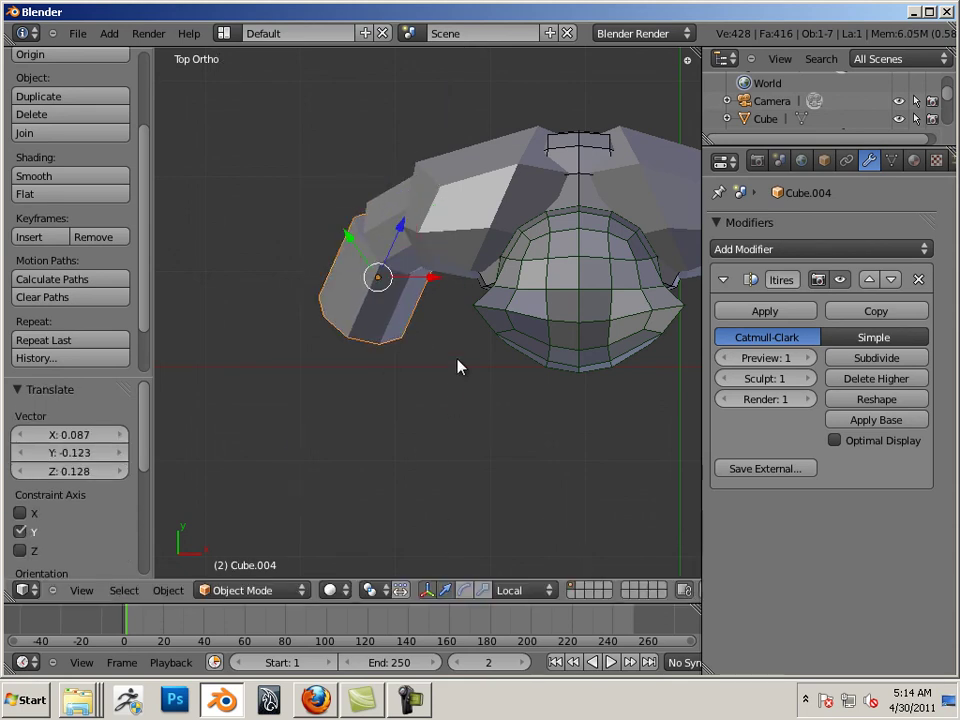
pyautogui.press('KP_1')
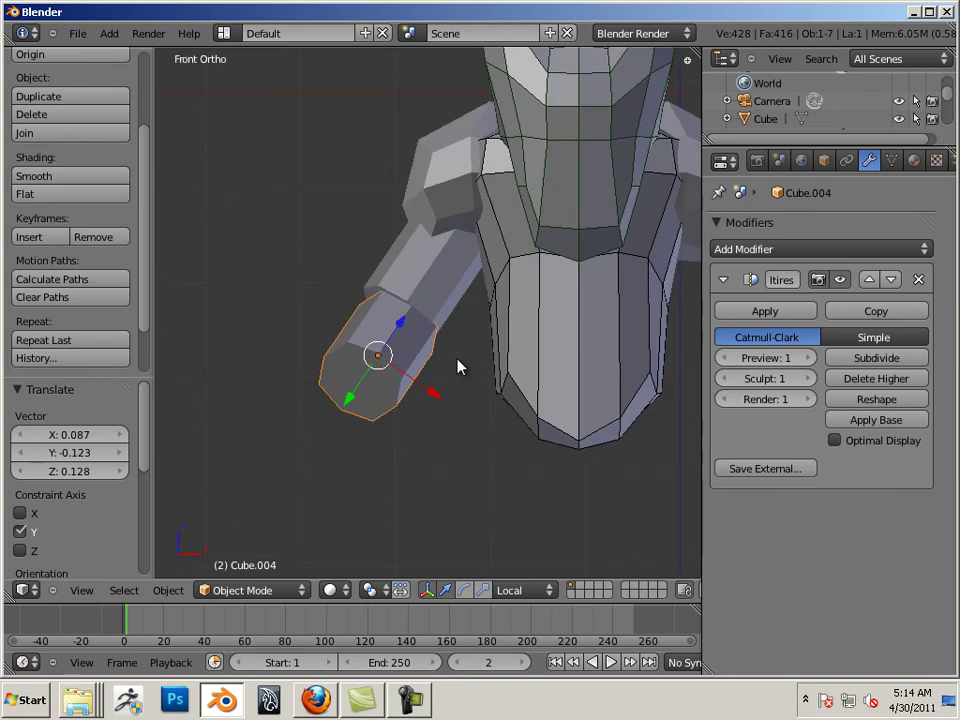
# Shift the forearm along its local X by X -0.057, Z 0.038, then lengthen it by a factor of 1.457 along its local Z.
pyautogui.moveTo(435, 392); pyautogui.dragTo(431, 396)
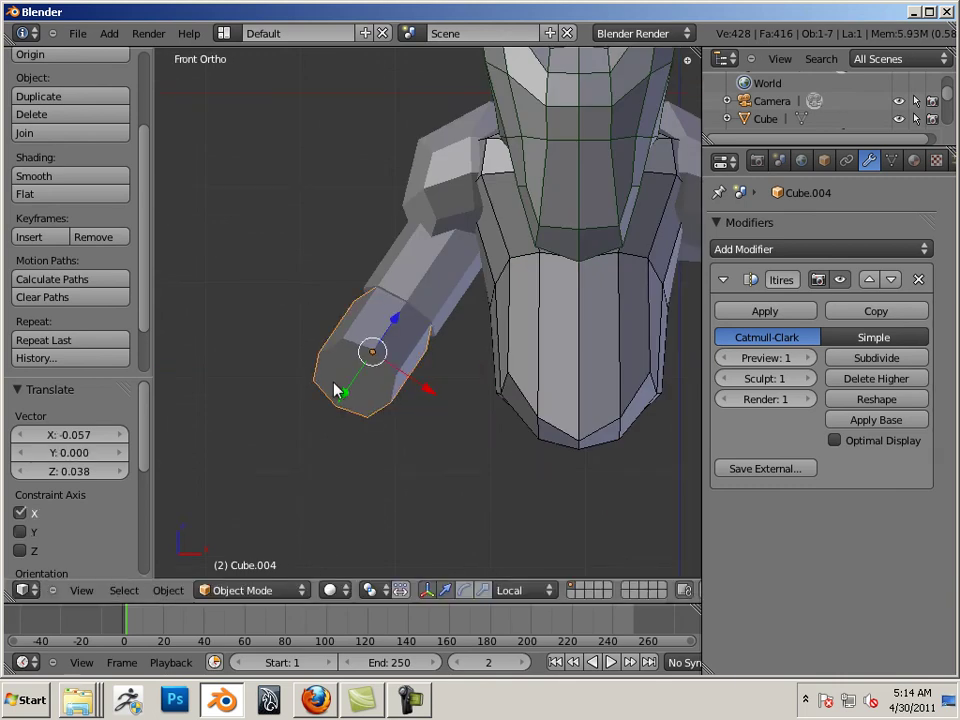
pyautogui.moveTo(279, 373); pyautogui.dragTo(439, 407, button='middle')
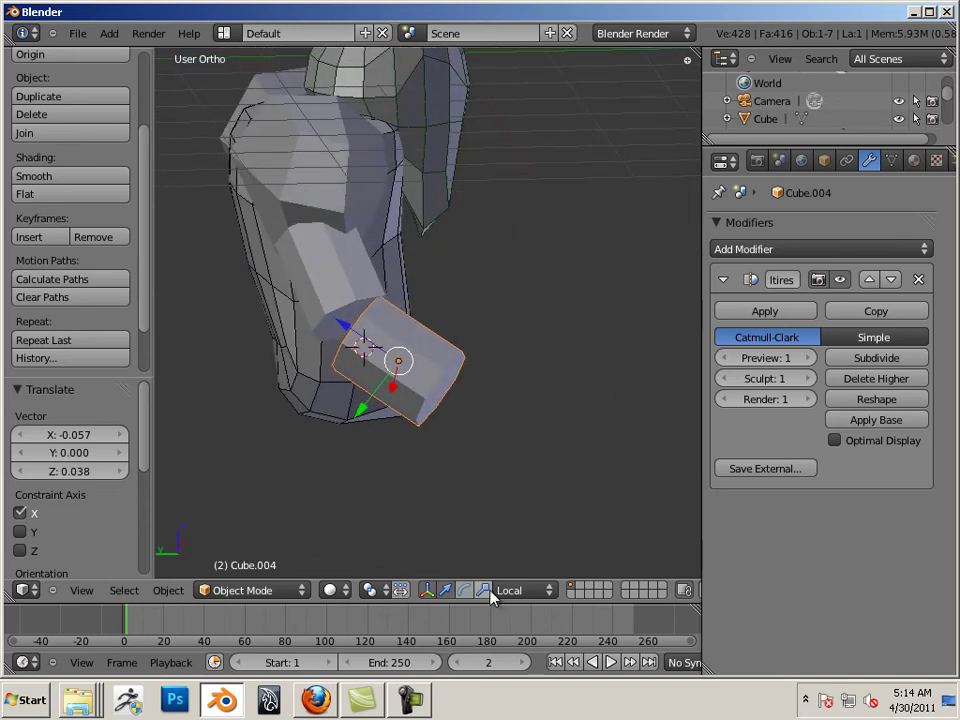
pyautogui.press('s')
pyautogui.press('x')
pyautogui.press('x')
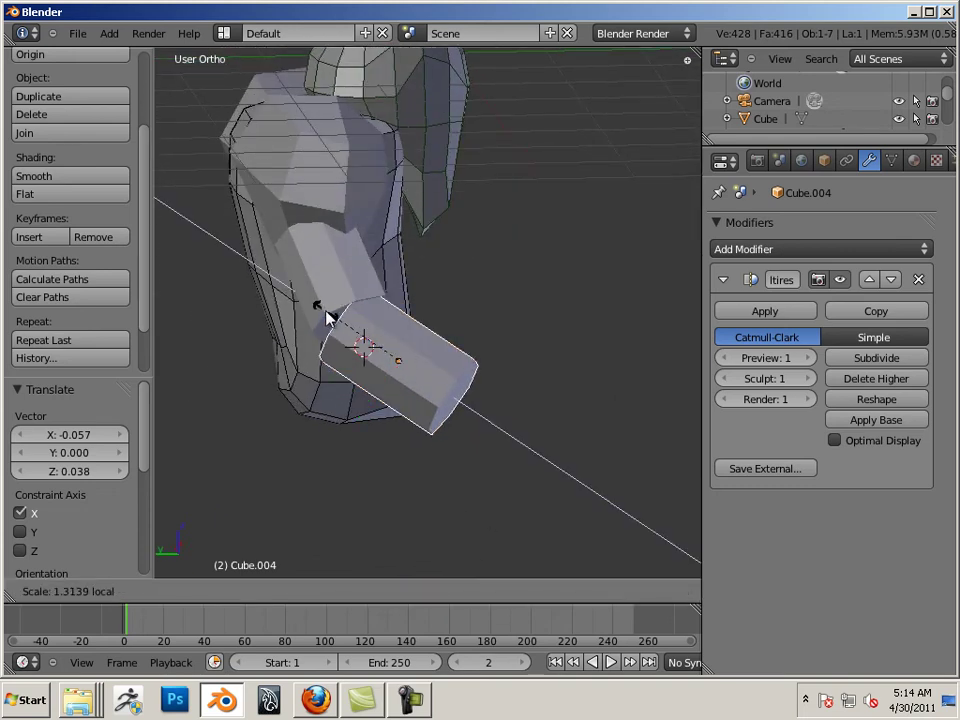
pyautogui.click(327, 315)
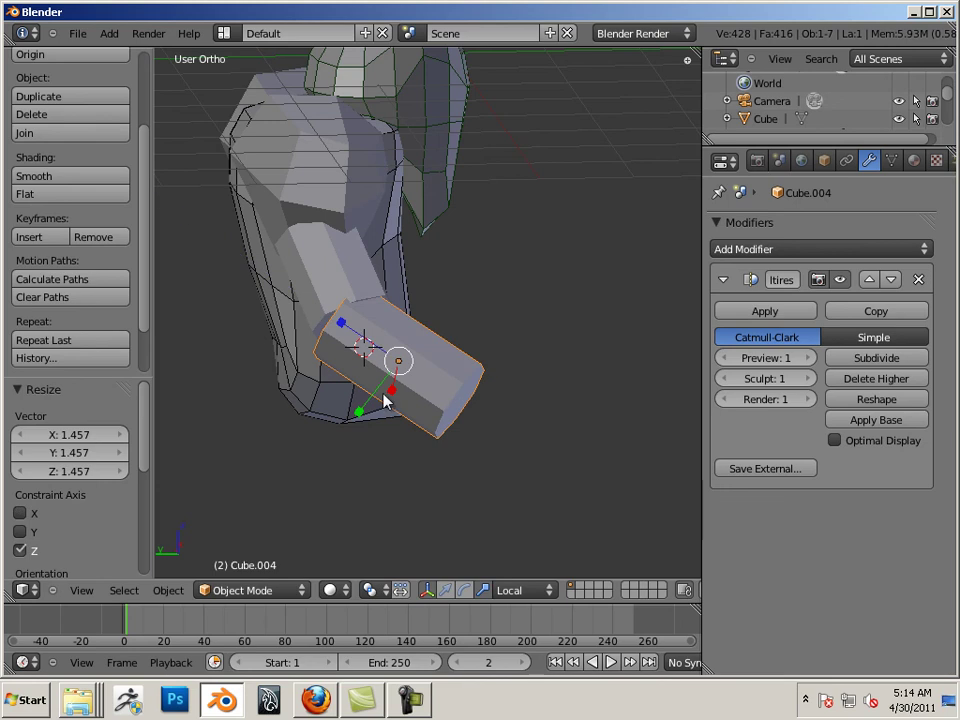
# Stretch the forearm slightly more along its local Z axis, by factors of 1.031 and 1.028.
pyautogui.press('s')
pyautogui.press('z')
pyautogui.press('z')
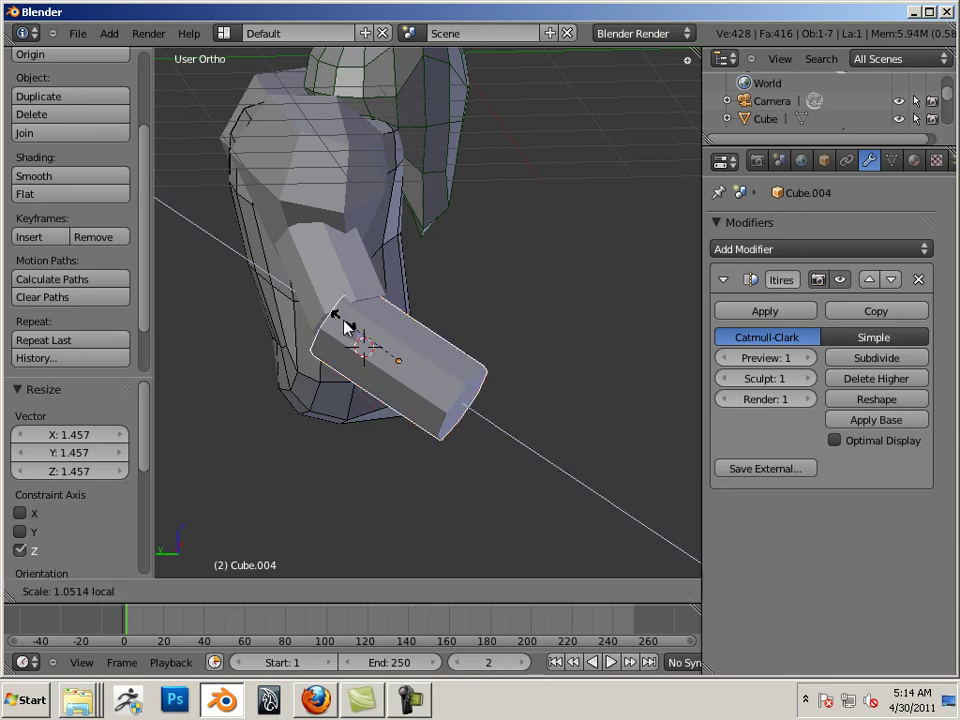
pyautogui.click(345, 328)
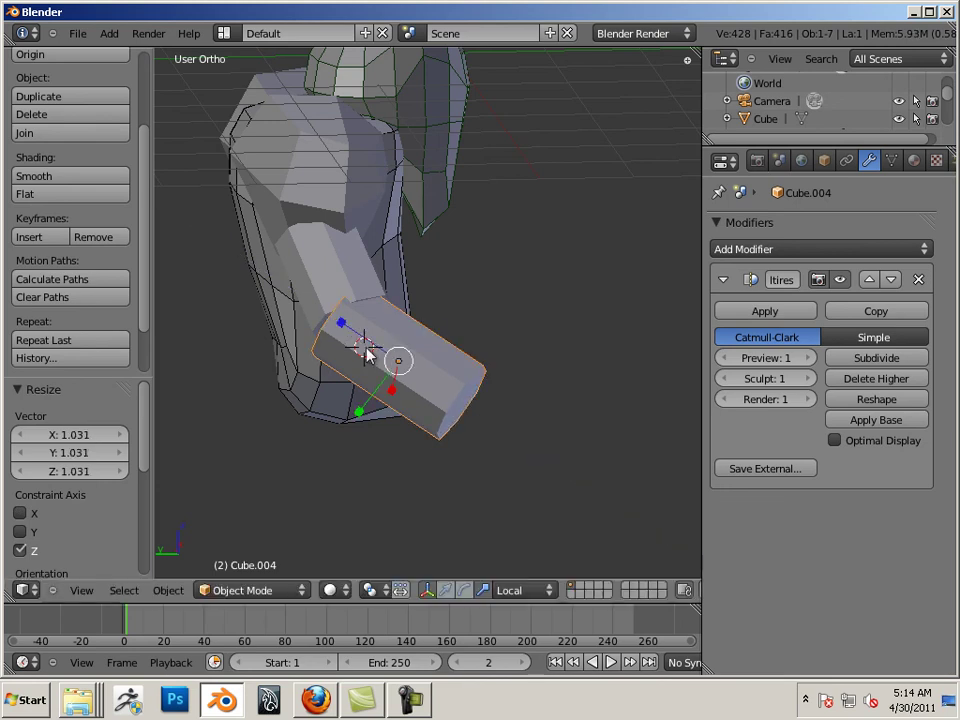
pyautogui.press('s')
pyautogui.press('z')
pyautogui.press('z')
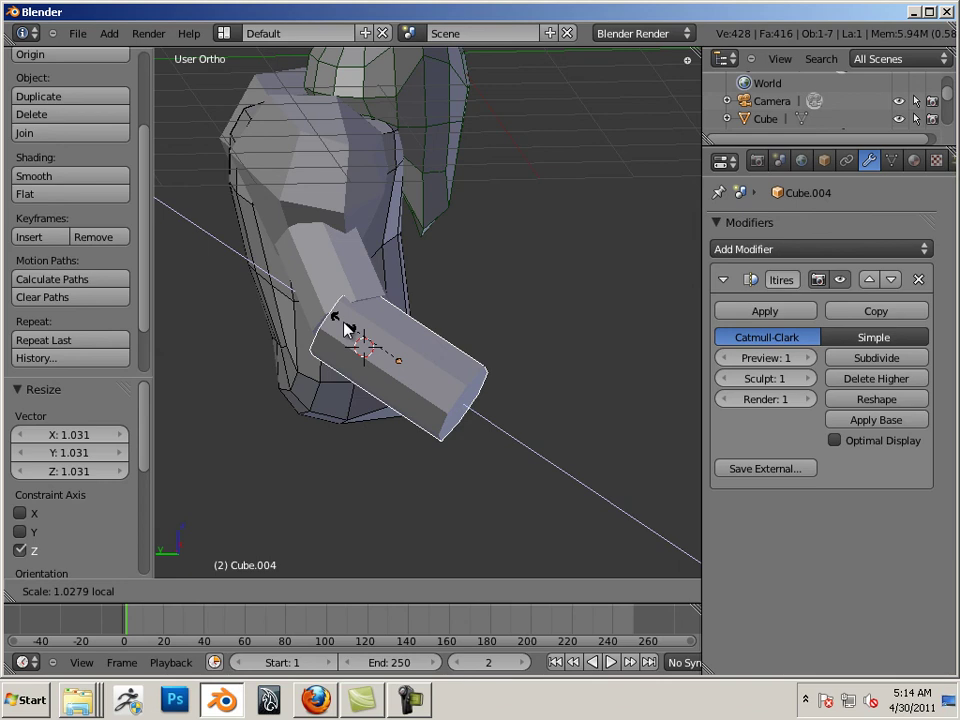
pyautogui.click(350, 330)
# Move the forearm along its local Z by X -0.089, Y -0.201, Z -0.131, then along local Y by X 0.020, Y -0.028, Z 0.029.
pyautogui.moveTo(456, 446)
pyautogui.mouseDown(button='middle')
pyautogui.moveTo(467, 443)
pyautogui.moveTo(445, 445)
pyautogui.mouseUp(button='middle')
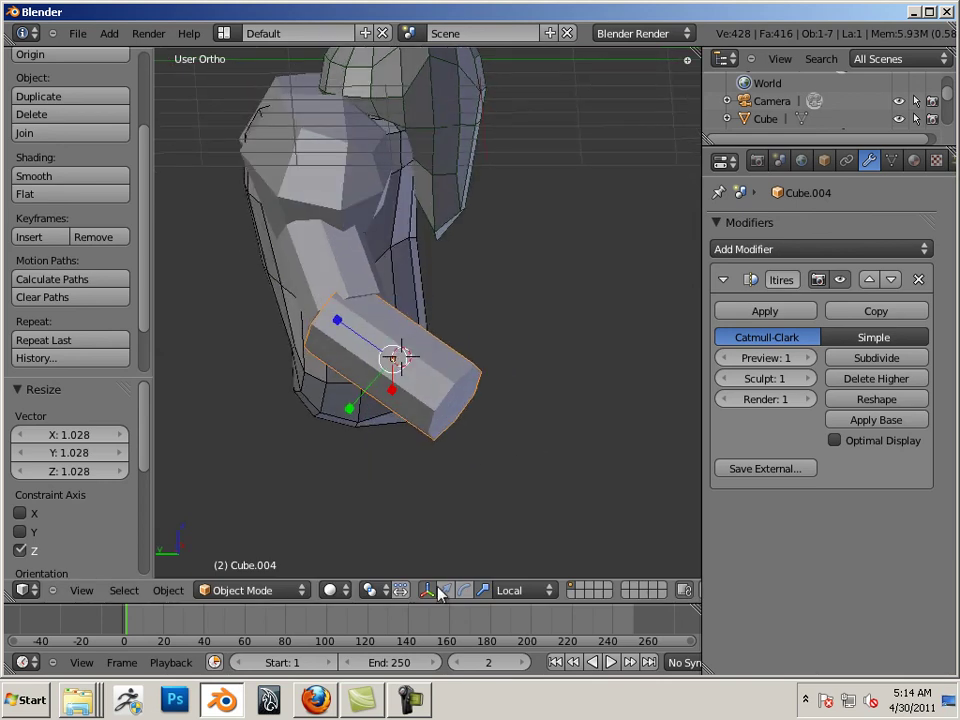
pyautogui.hotkey('ctrl', 'alt', 'g')
pyautogui.moveTo(341, 320); pyautogui.dragTo(360, 332)
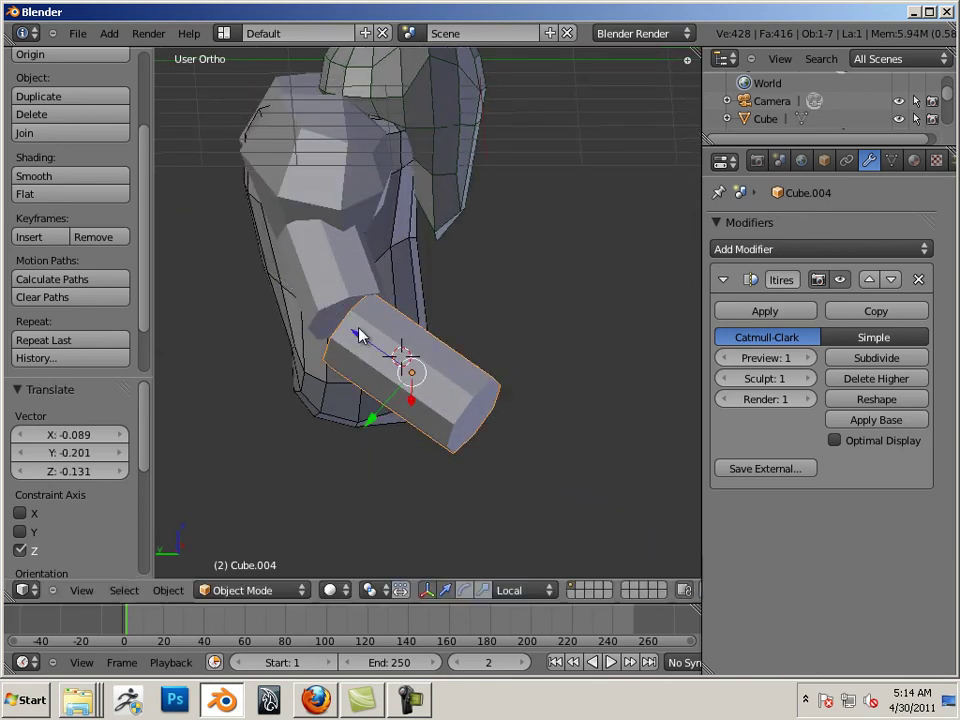
pyautogui.press('g')
pyautogui.press('y')
pyautogui.press('y')
pyautogui.click(371, 418)
pyautogui.moveTo(371, 418); pyautogui.dragTo(572, 426, button='middle')
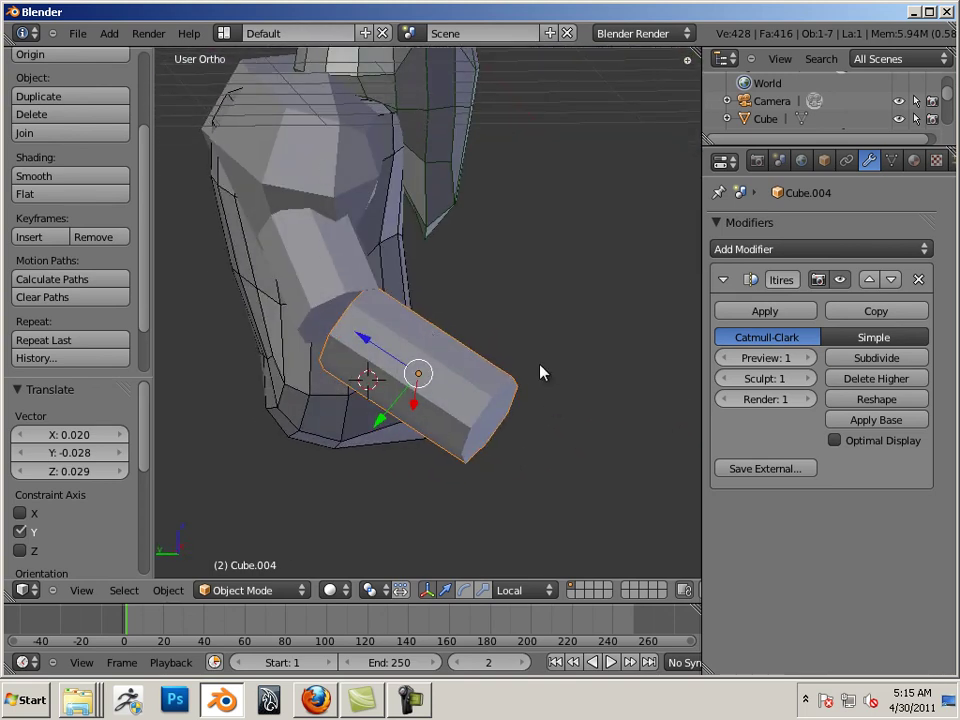
# In Sculpt Mode, reshape the back of the forearm's elbow end toward the upper arm with the Grab brush at radius 30.
pyautogui.click(272, 590)
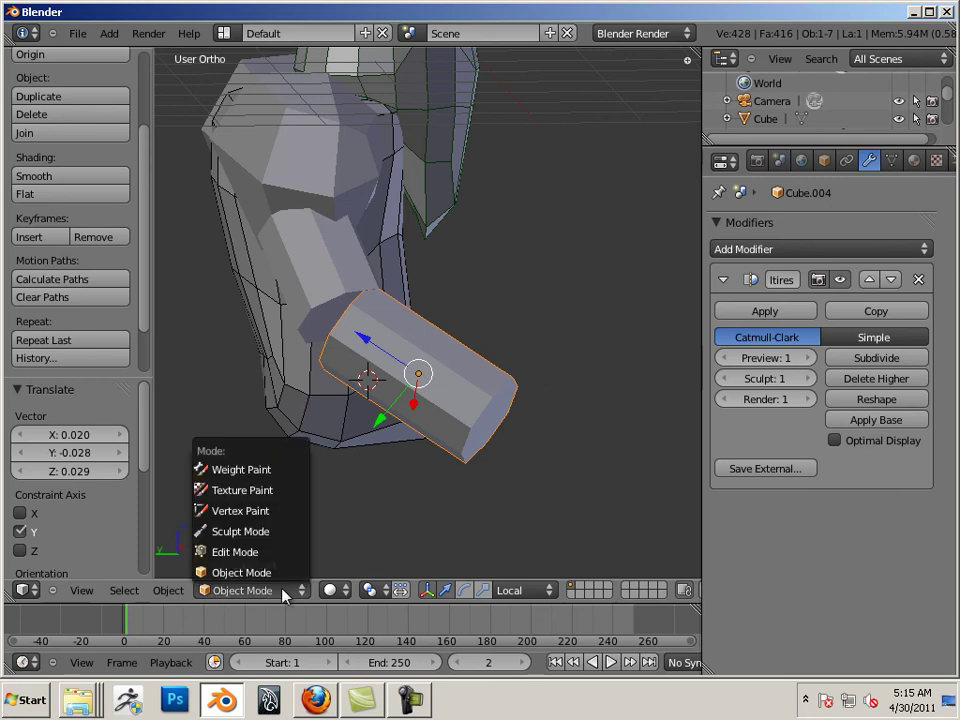
pyautogui.click(250, 531)
pyautogui.moveTo(516, 343)
pyautogui.mouseDown(button='middle')
pyautogui.moveTo(619, 332)
pyautogui.moveTo(356, 392)
pyautogui.mouseUp(button='middle')
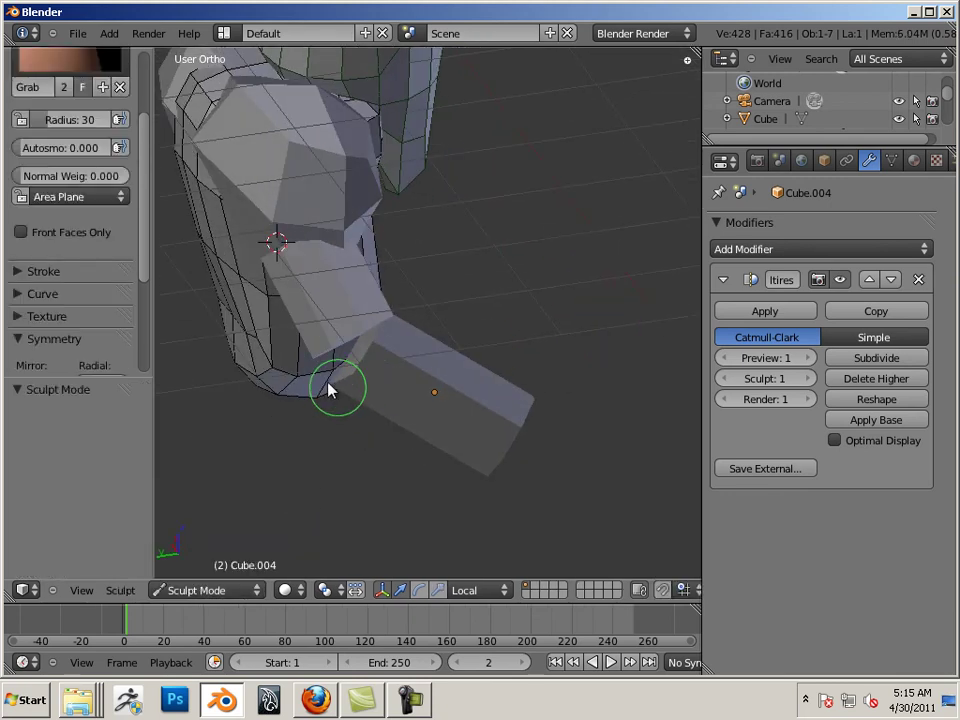
pyautogui.moveTo(348, 380)
pyautogui.mouseDown()
pyautogui.moveTo(343, 369)
pyautogui.moveTo(371, 347)
pyautogui.mouseUp()
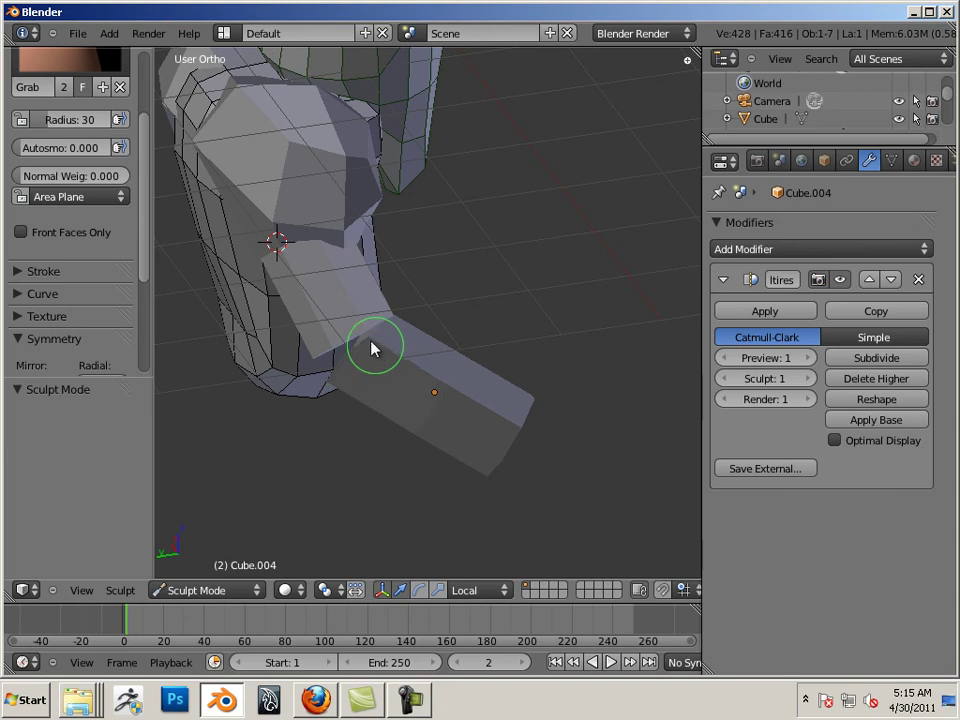
pyautogui.moveTo(333, 459); pyautogui.dragTo(454, 304, button='middle')
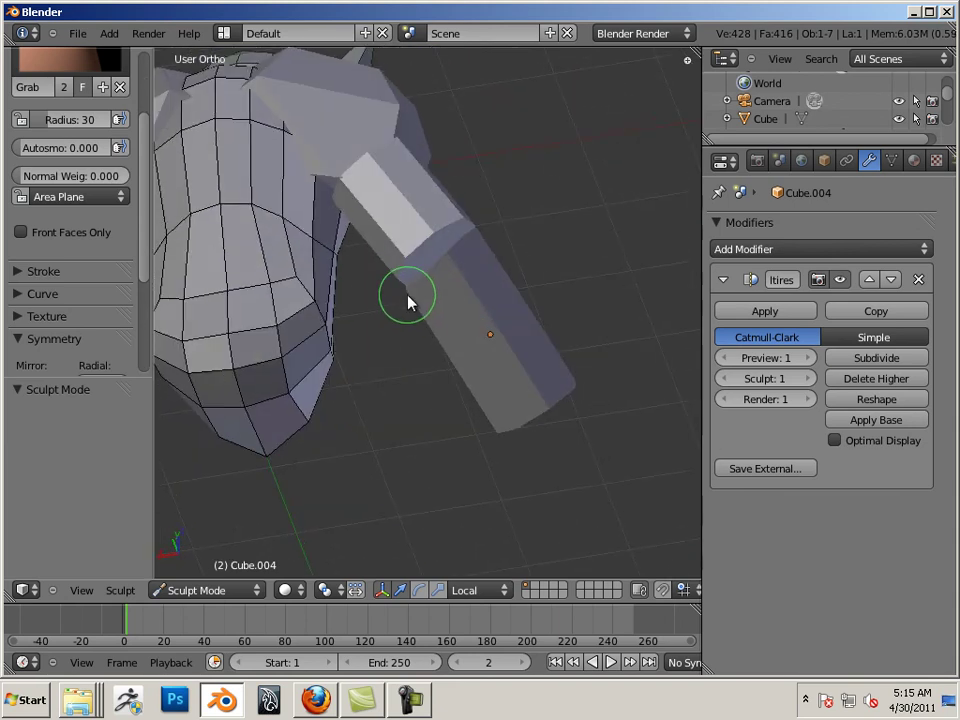
pyautogui.moveTo(405, 296)
pyautogui.mouseDown()
pyautogui.moveTo(443, 272)
pyautogui.moveTo(439, 261)
pyautogui.moveTo(422, 274)
pyautogui.moveTo(436, 256)
pyautogui.mouseUp()
# Bulge the forearm's sides outward near the elbow with the Grab brush so it tapers toward the wrist.
pyautogui.moveTo(439, 242); pyautogui.dragTo(257, 360, button='middle')
pyautogui.moveTo(345, 290)
pyautogui.mouseDown()
pyautogui.moveTo(449, 339)
pyautogui.moveTo(428, 368)
pyautogui.mouseUp()
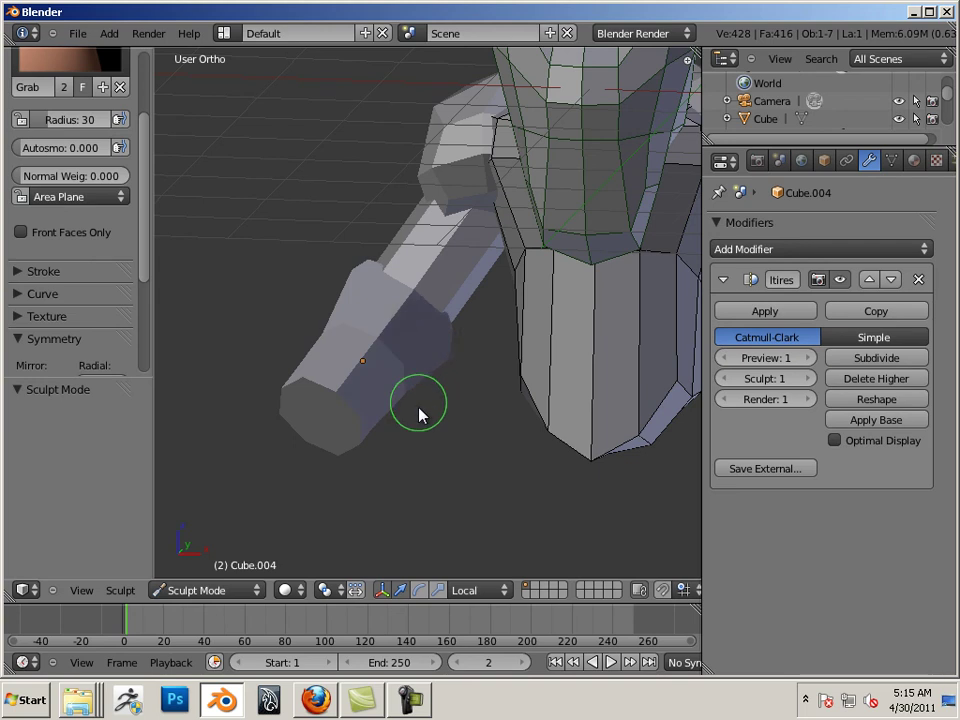
pyautogui.moveTo(420, 414); pyautogui.dragTo(381, 443, button='middle')
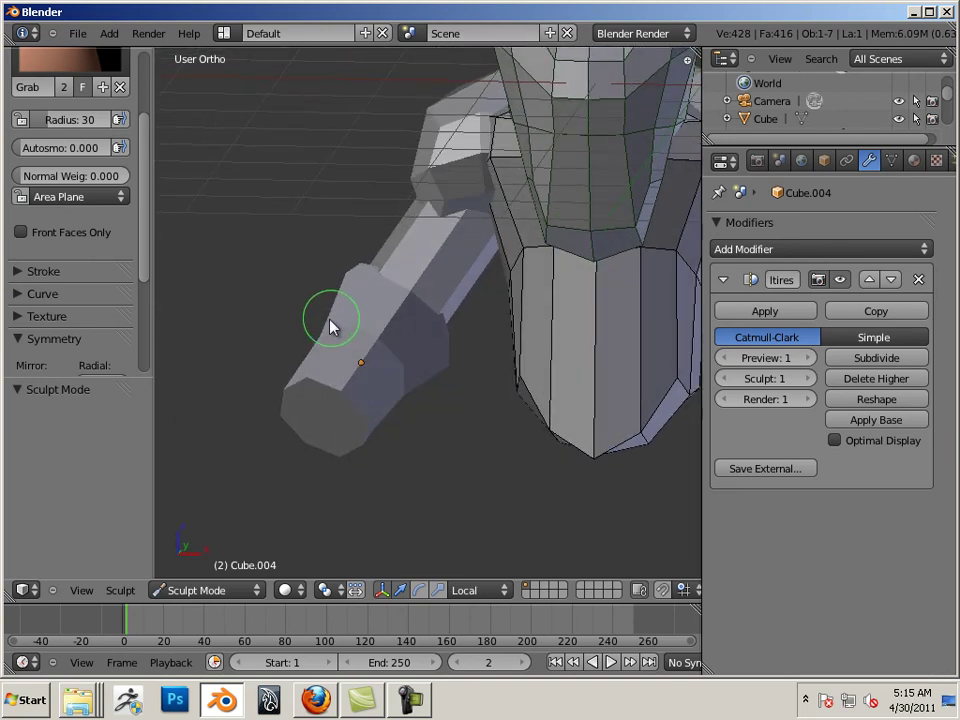
pyautogui.moveTo(332, 321); pyautogui.dragTo(405, 390)
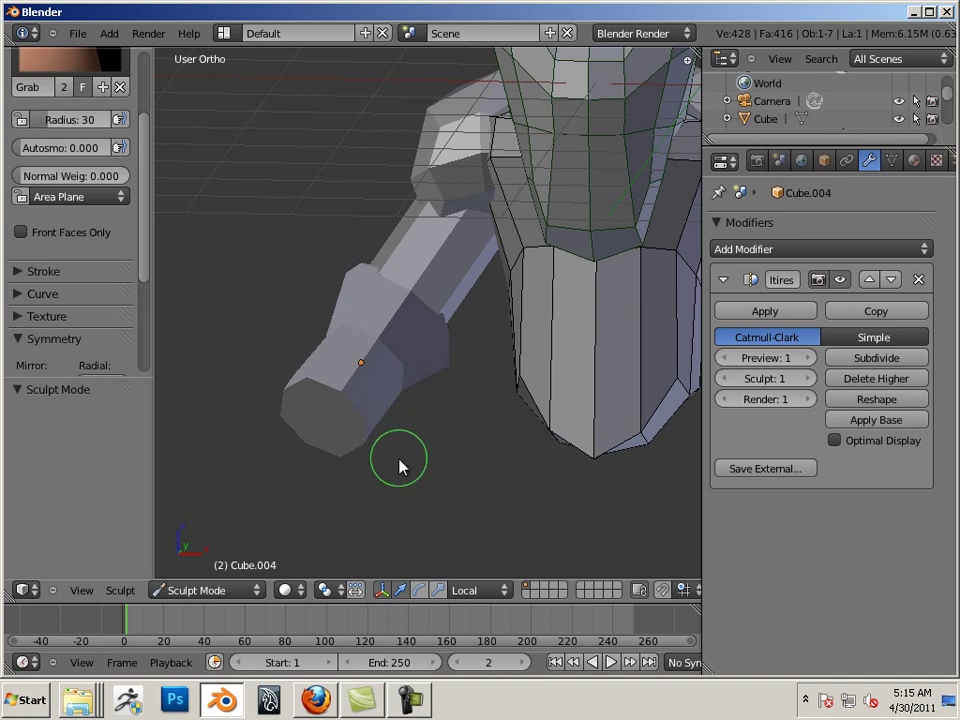
pyautogui.moveTo(399, 465); pyautogui.dragTo(357, 450, button='middle')
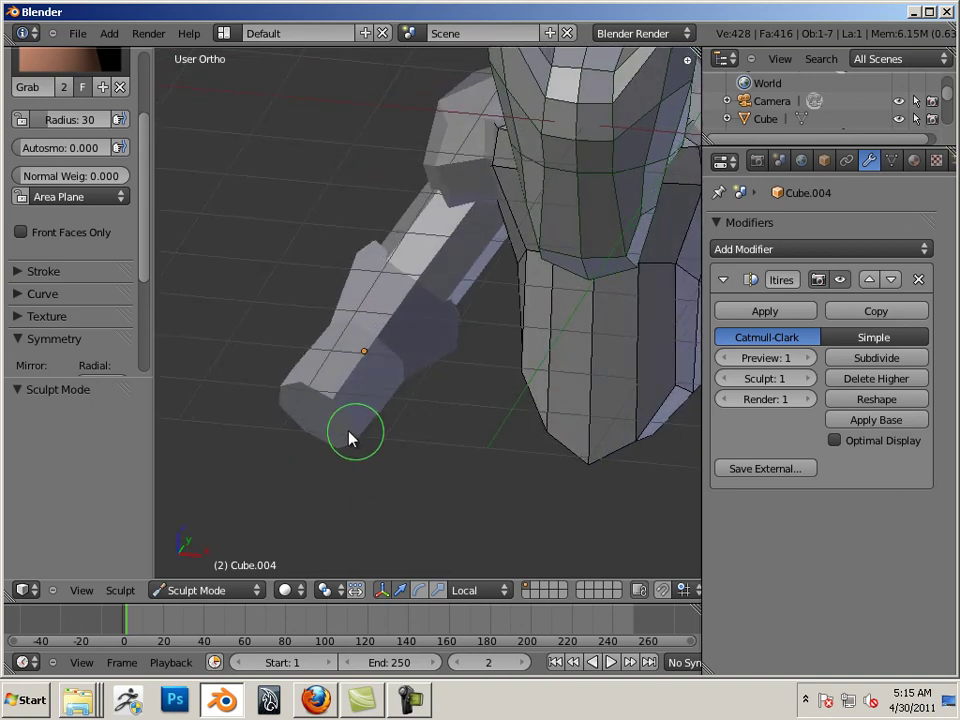
pyautogui.moveTo(347, 493); pyautogui.dragTo(411, 414, button='middle')
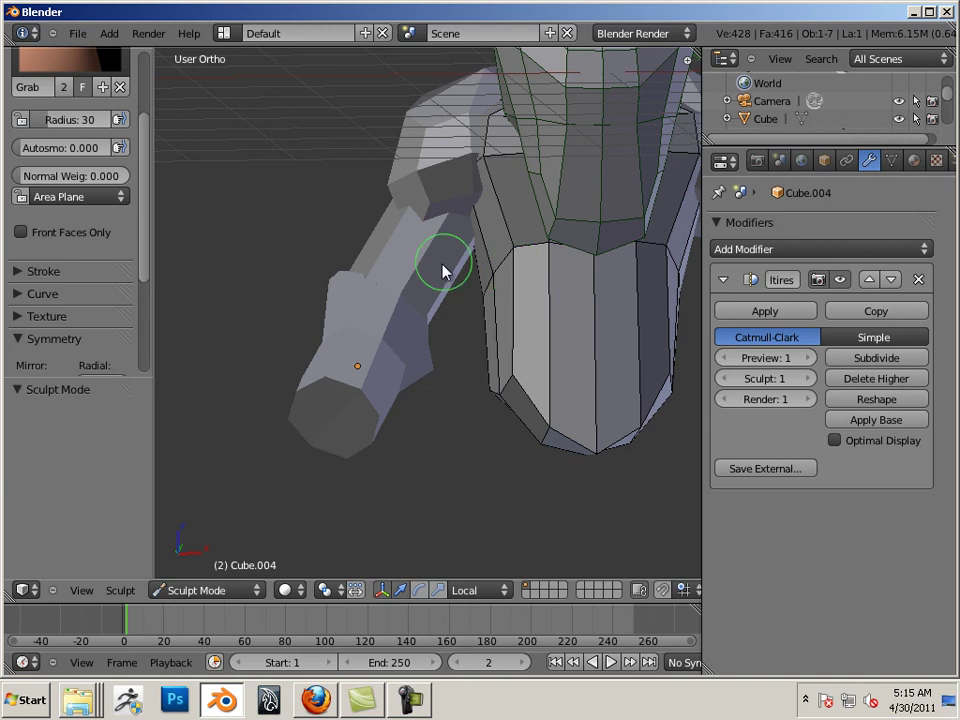
# Select the upper-arm piece in Object Mode and widen its sides below the shoulder with the Grab brush in Sculpt Mode.
pyautogui.click(225, 591)
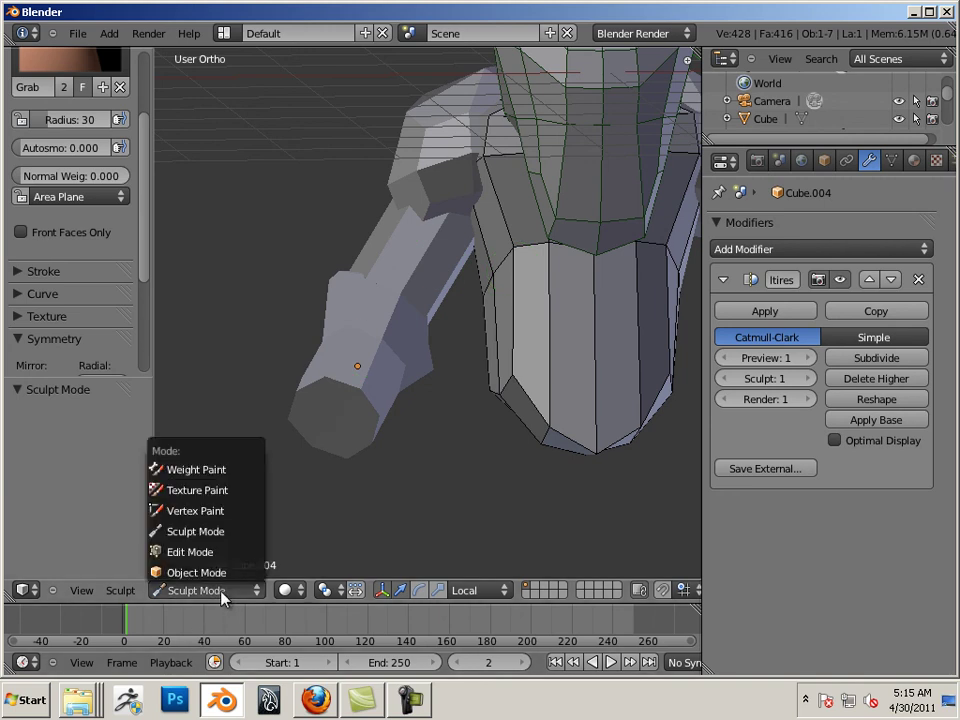
pyautogui.click(205, 572)
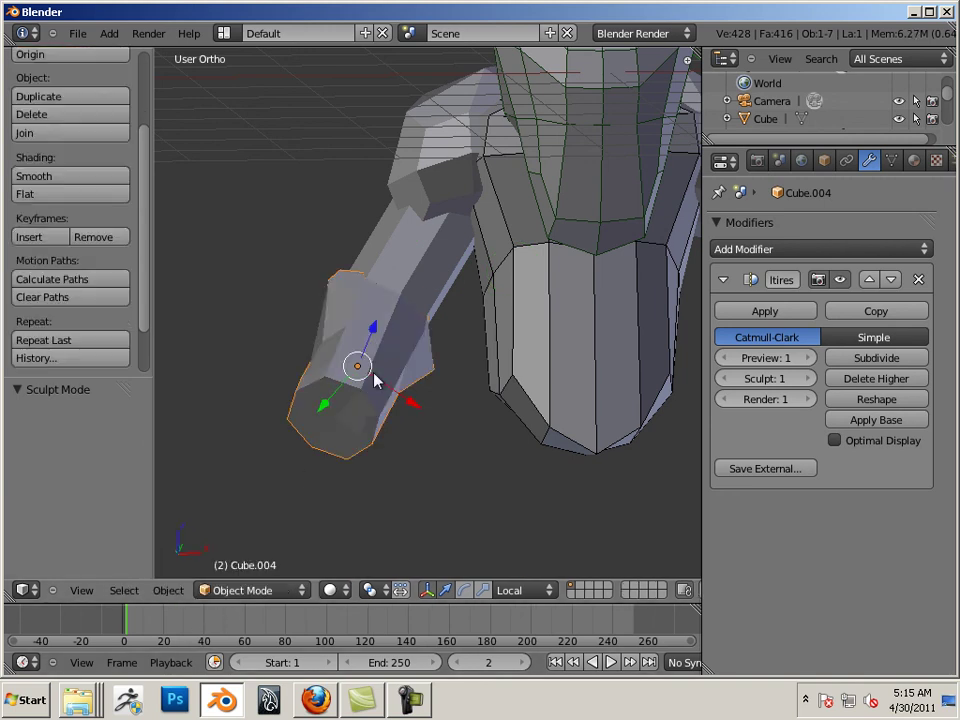
pyautogui.rightClick(417, 295)
pyautogui.moveTo(323, 364); pyautogui.dragTo(429, 364, button='middle')
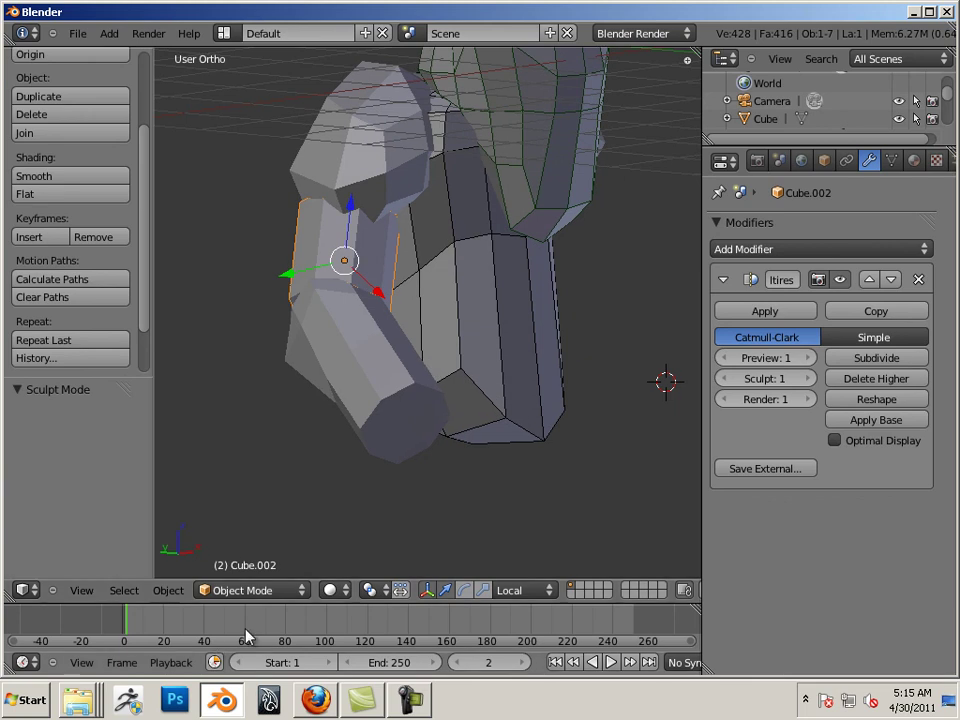
pyautogui.click(262, 590)
pyautogui.click(254, 533)
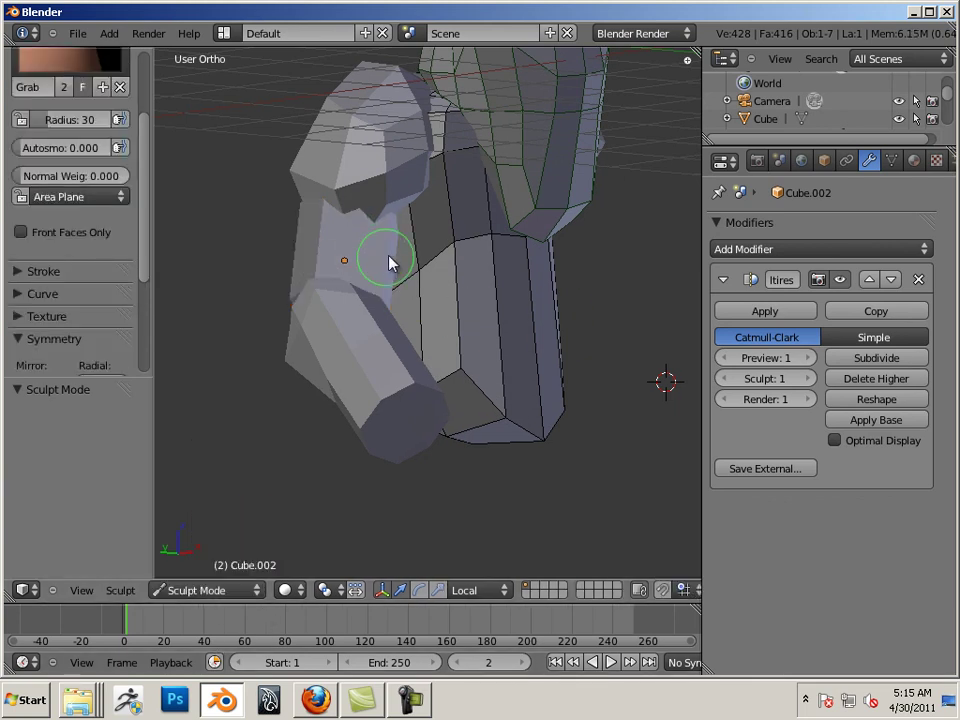
pyautogui.moveTo(405, 261)
pyautogui.mouseDown(button='middle')
pyautogui.moveTo(366, 294)
pyautogui.moveTo(450, 300)
pyautogui.mouseUp(button='middle')
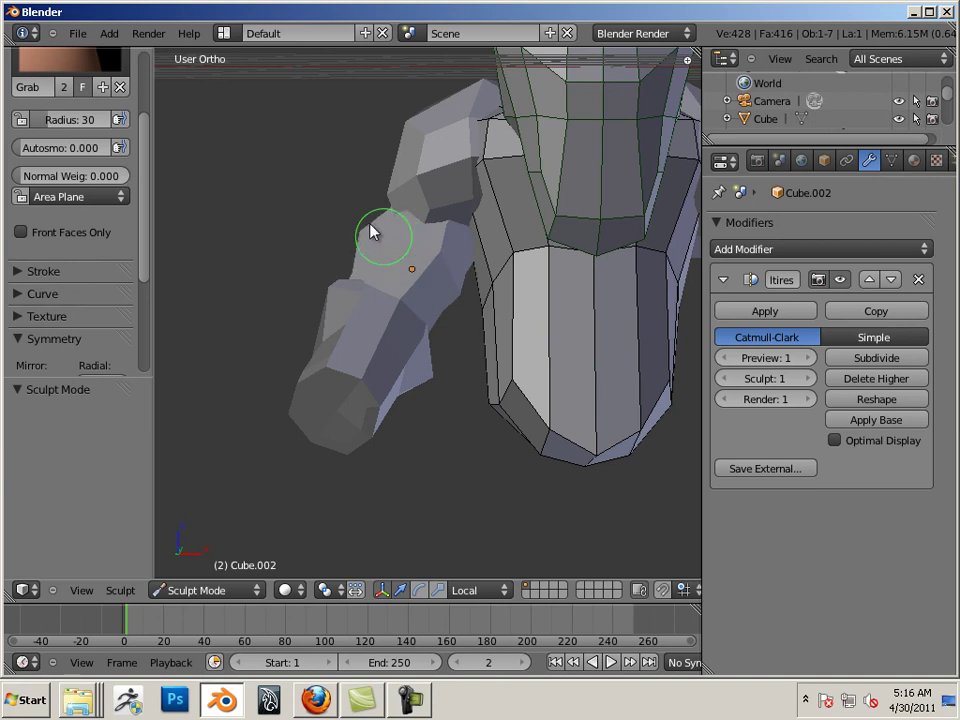
# Reshape the upper arm's elbow end and side with the Grab brush to fit it against the forearm and shoulder.
pyautogui.moveTo(370, 230)
pyautogui.mouseDown(button='middle')
pyautogui.moveTo(349, 296)
pyautogui.moveTo(491, 306)
pyautogui.moveTo(300, 326)
pyautogui.moveTo(338, 383)
pyautogui.mouseUp(button='middle')
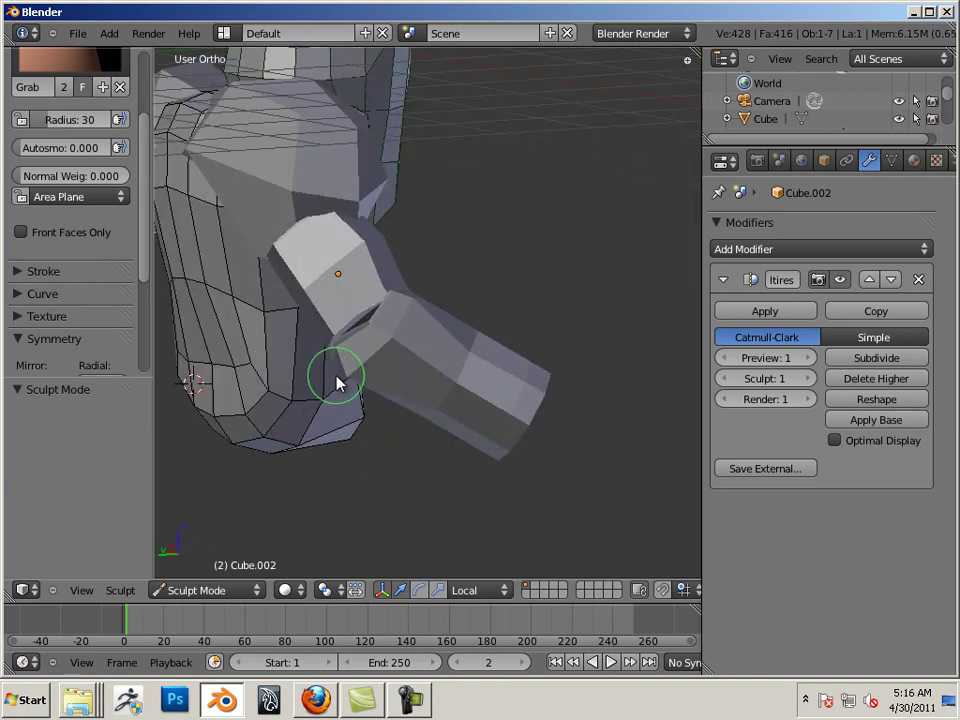
pyautogui.moveTo(338, 383)
pyautogui.mouseDown()
pyautogui.moveTo(387, 325)
pyautogui.moveTo(355, 330)
pyautogui.mouseUp()
pyautogui.moveTo(291, 418)
pyautogui.mouseDown(button='middle')
pyautogui.moveTo(401, 396)
pyautogui.moveTo(418, 345)
pyautogui.mouseUp(button='middle')
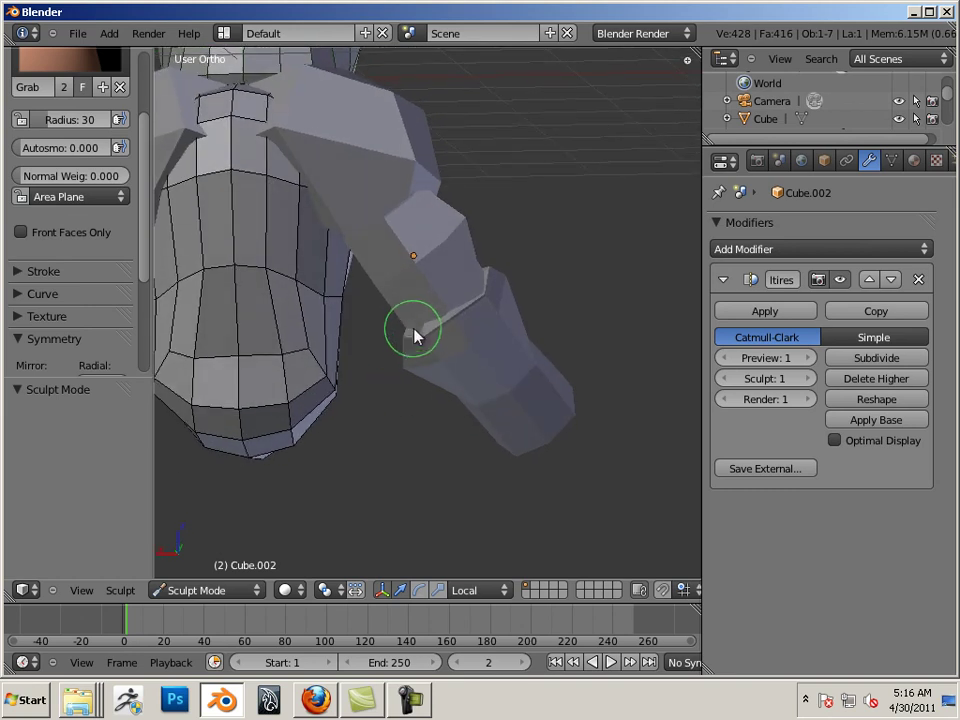
pyautogui.moveTo(551, 285)
pyautogui.mouseDown(button='middle')
pyautogui.moveTo(306, 354)
pyautogui.moveTo(214, 321)
pyautogui.moveTo(317, 312)
pyautogui.mouseUp(button='middle')
pyautogui.moveTo(462, 268)
pyautogui.mouseDown()
pyautogui.moveTo(485, 228)
pyautogui.moveTo(401, 193)
pyautogui.mouseUp()
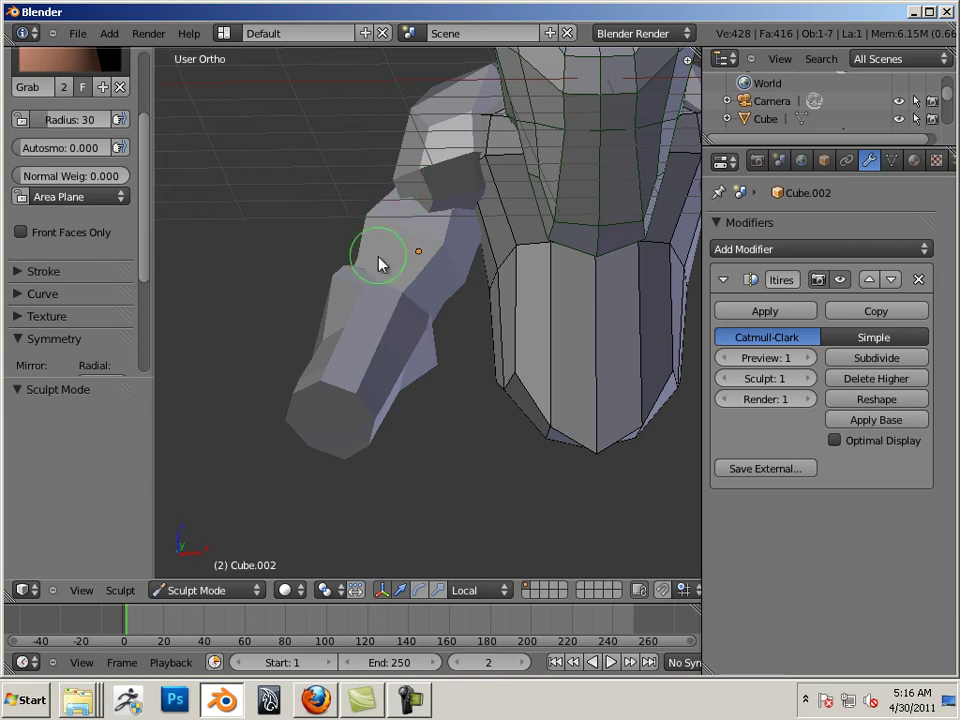
pyautogui.moveTo(381, 261)
pyautogui.mouseDown(button='middle')
pyautogui.moveTo(401, 266)
pyautogui.moveTo(371, 270)
pyautogui.mouseUp(button='middle')
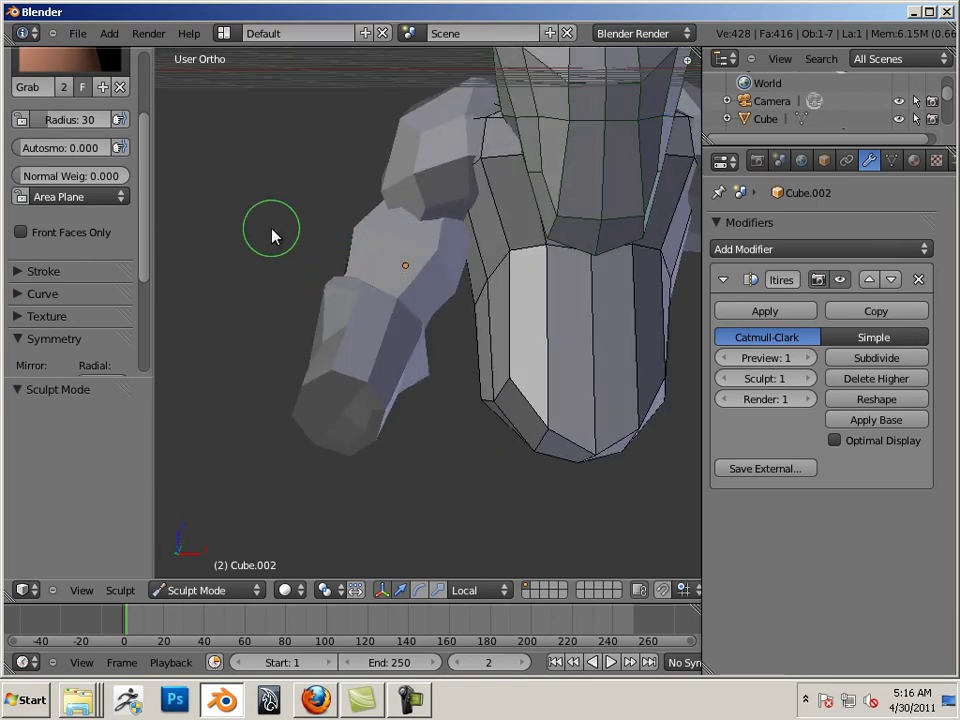
# Leave Sculpt Mode, select the shoulder object in Object Mode and enter Edit Mode on it.
pyautogui.scroll(-3, 600, 415)
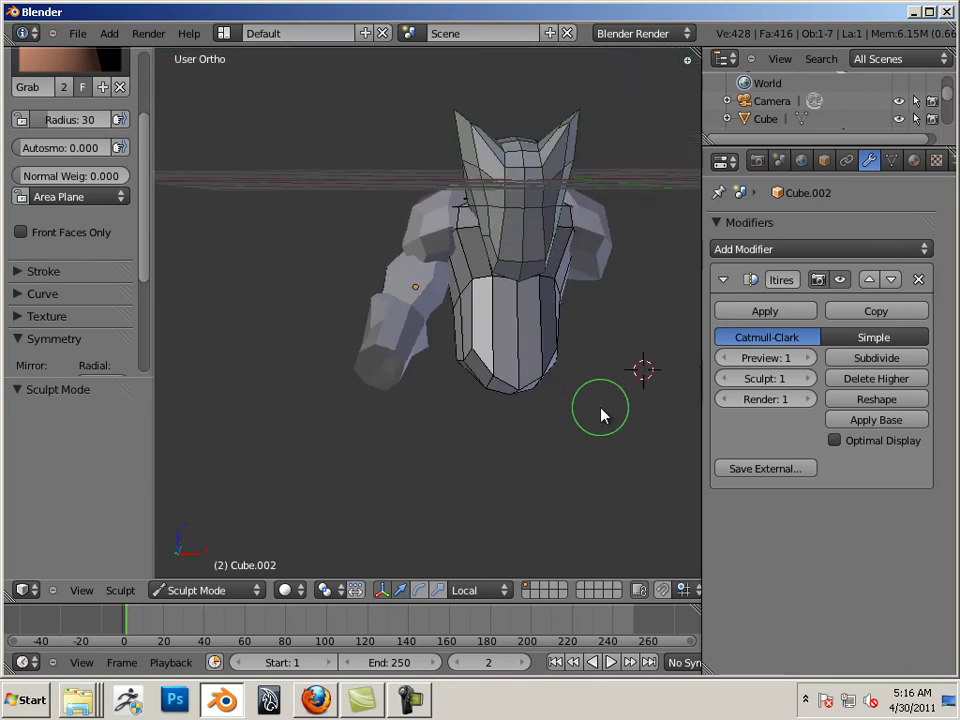
pyautogui.moveTo(601, 415)
pyautogui.mouseDown(button='middle')
pyautogui.moveTo(553, 379)
pyautogui.moveTo(553, 356)
pyautogui.moveTo(456, 345)
pyautogui.moveTo(527, 343)
pyautogui.moveTo(512, 323)
pyautogui.mouseUp(button='middle')
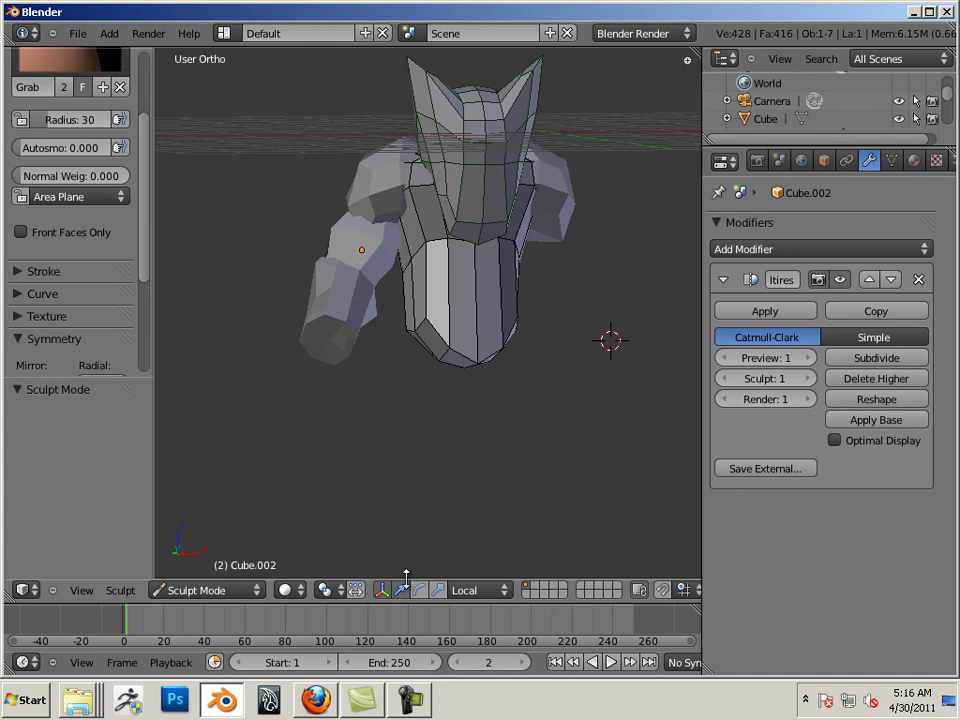
pyautogui.click(238, 590)
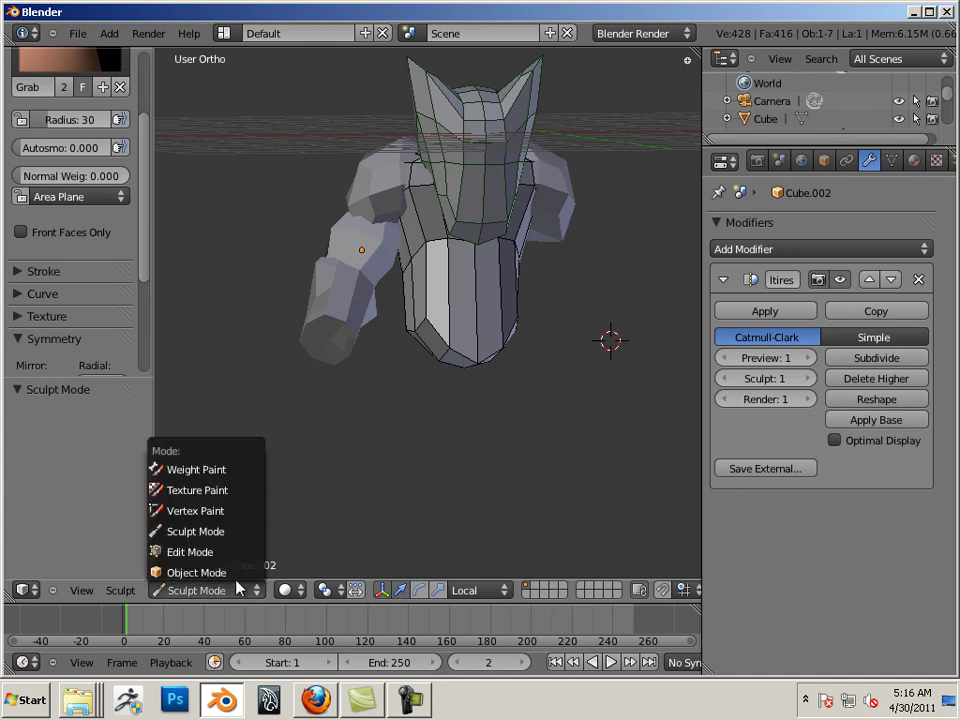
pyautogui.click(200, 571)
pyautogui.moveTo(573, 369)
pyautogui.keyDown('shift'); pyautogui.mouseDown(button='middle')
pyautogui.moveTo(490, 477)
pyautogui.moveTo(459, 469)
pyautogui.moveTo(508, 354)
pyautogui.moveTo(531, 371)
pyautogui.moveTo(525, 382)
pyautogui.moveTo(521, 369)
pyautogui.moveTo(538, 371)
pyautogui.moveTo(543, 323)
pyautogui.mouseUp(button='middle'); pyautogui.keyUp('shift')
pyautogui.rightClick(508, 354)
pyautogui.scroll(1, 540, 375)
pyautogui.click(262, 590)
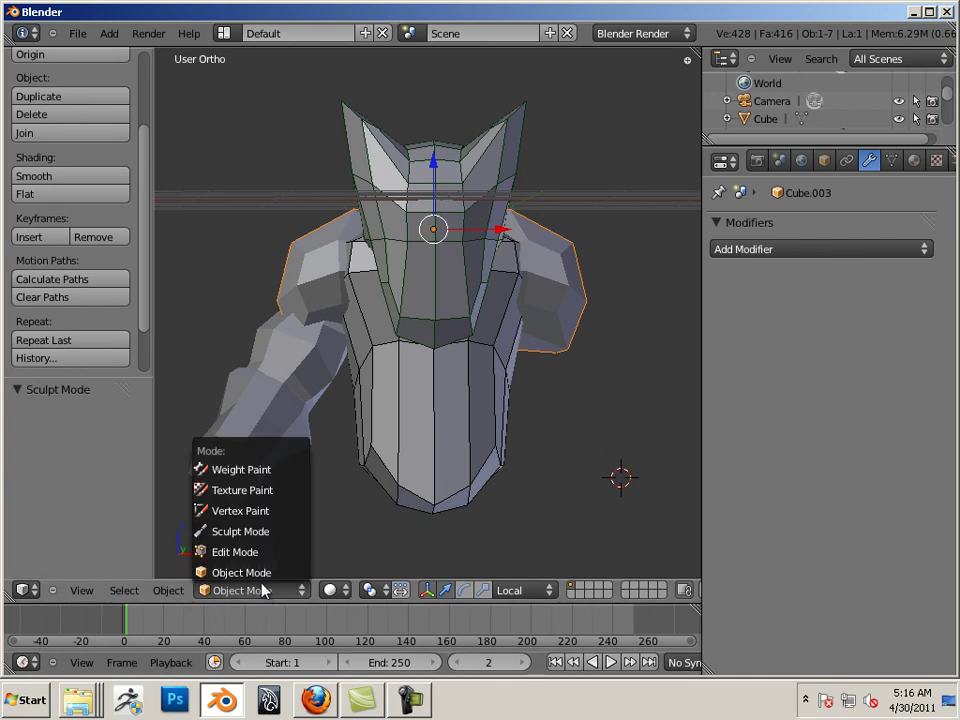
pyautogui.click(252, 553)
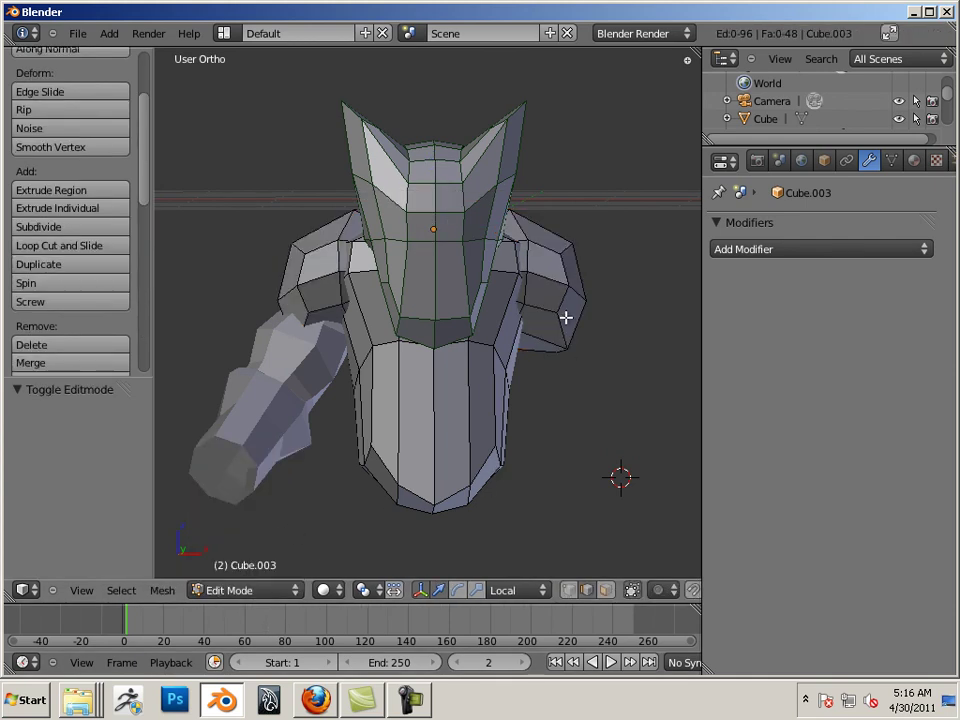
# In vertex select mode, select the linked geometry of the shoulder on the armless side and separate the selection into its own object.
pyautogui.click(569, 590)
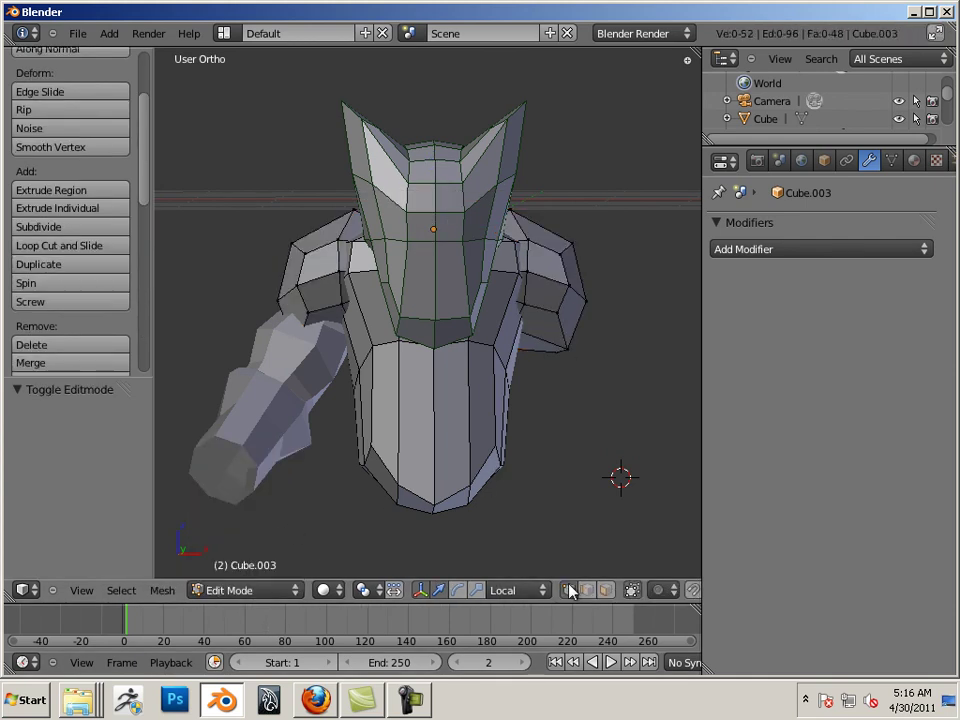
pyautogui.rightClick(557, 313)
pyautogui.press('l')
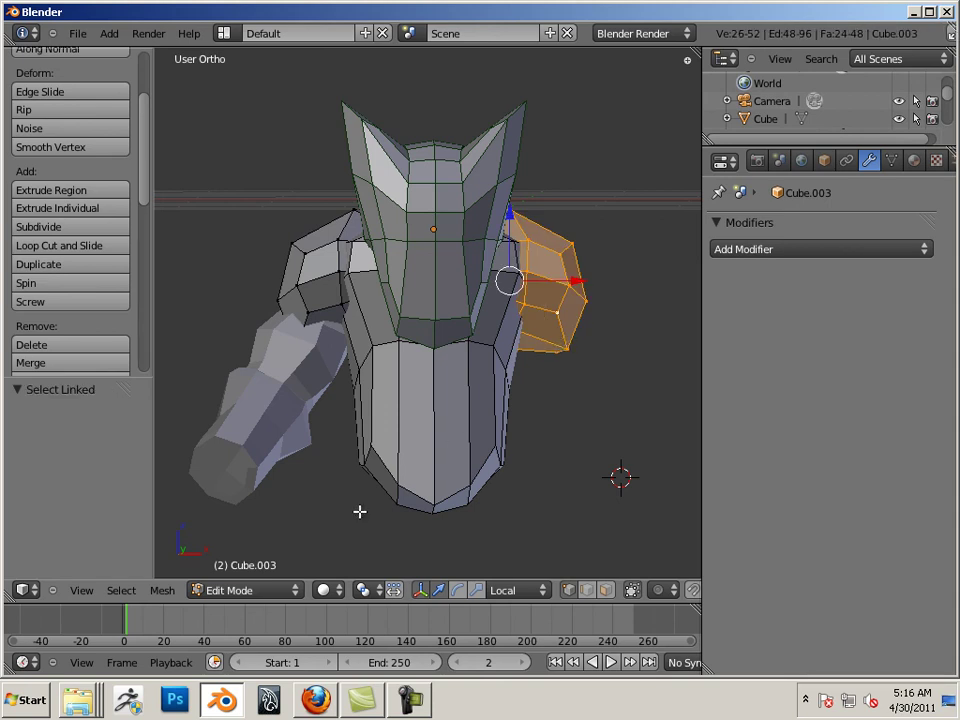
pyautogui.click(164, 591)
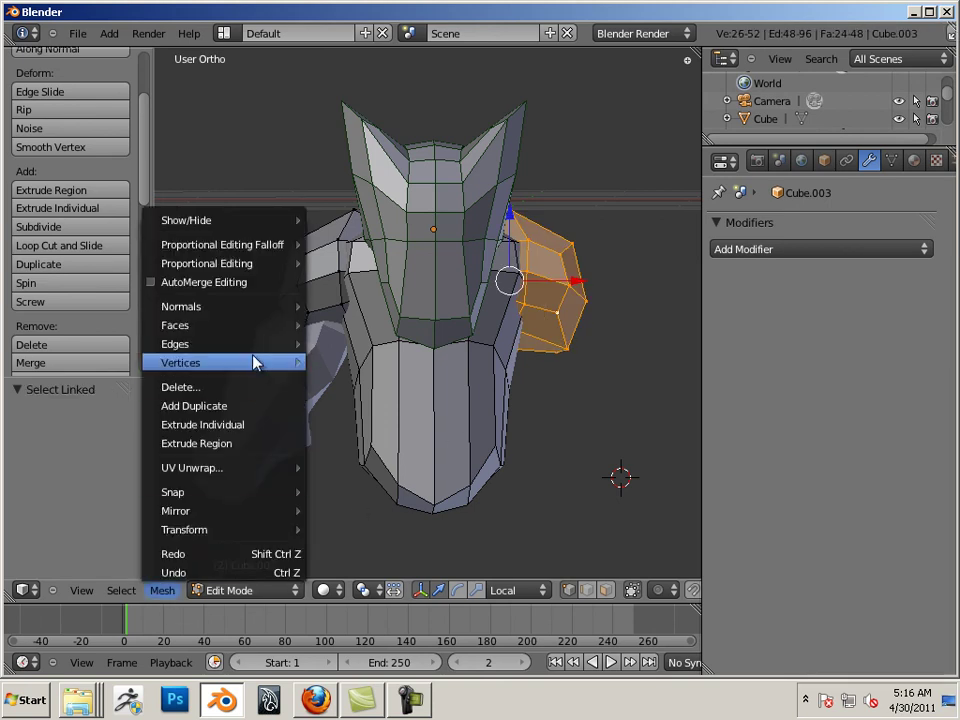
pyautogui.moveTo(253, 362)
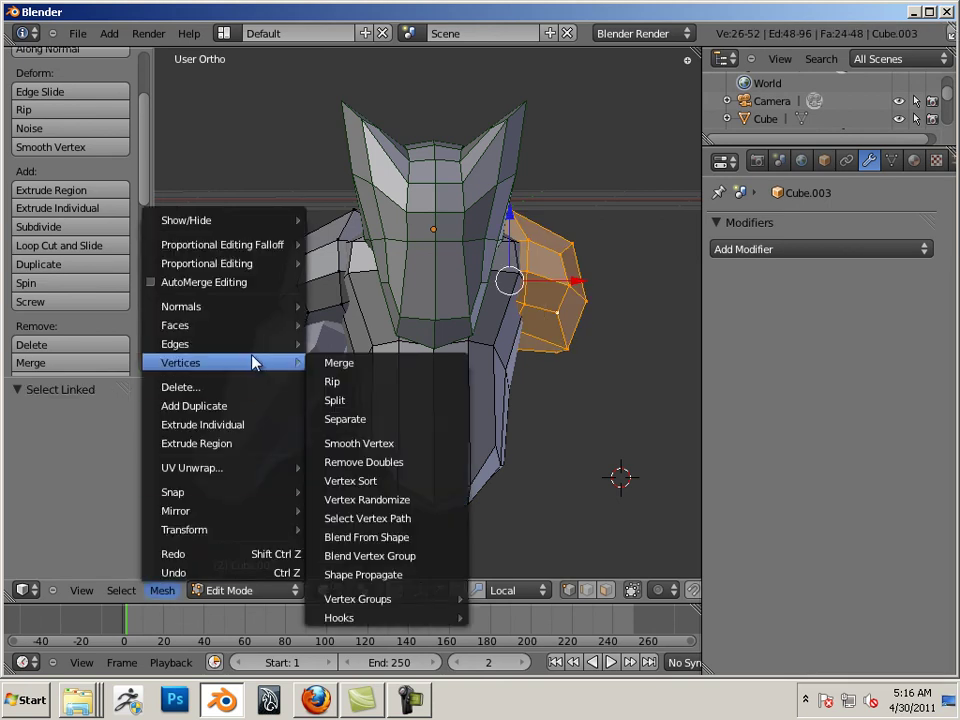
pyautogui.click(392, 420)
pyautogui.click(433, 420)
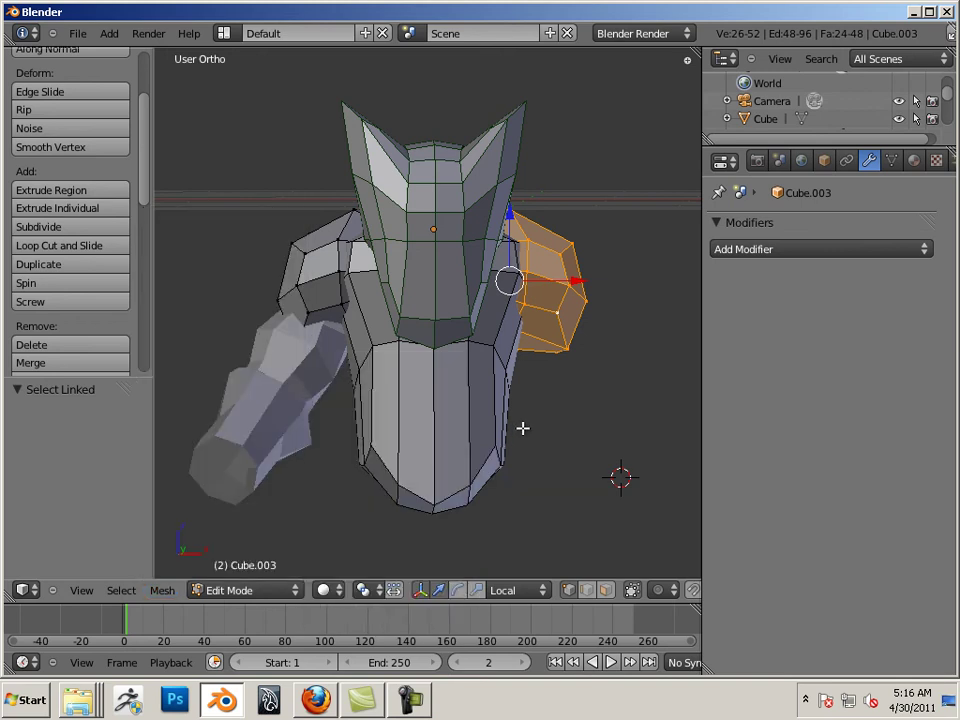
pyautogui.click(162, 590)
pyautogui.moveTo(213, 362)
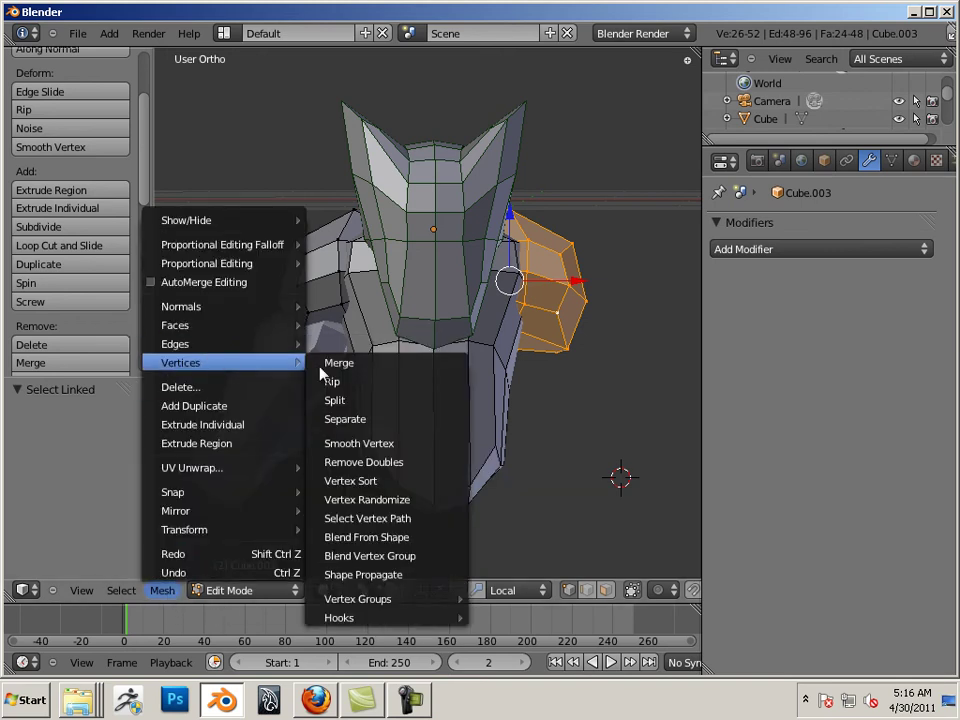
pyautogui.click(369, 425)
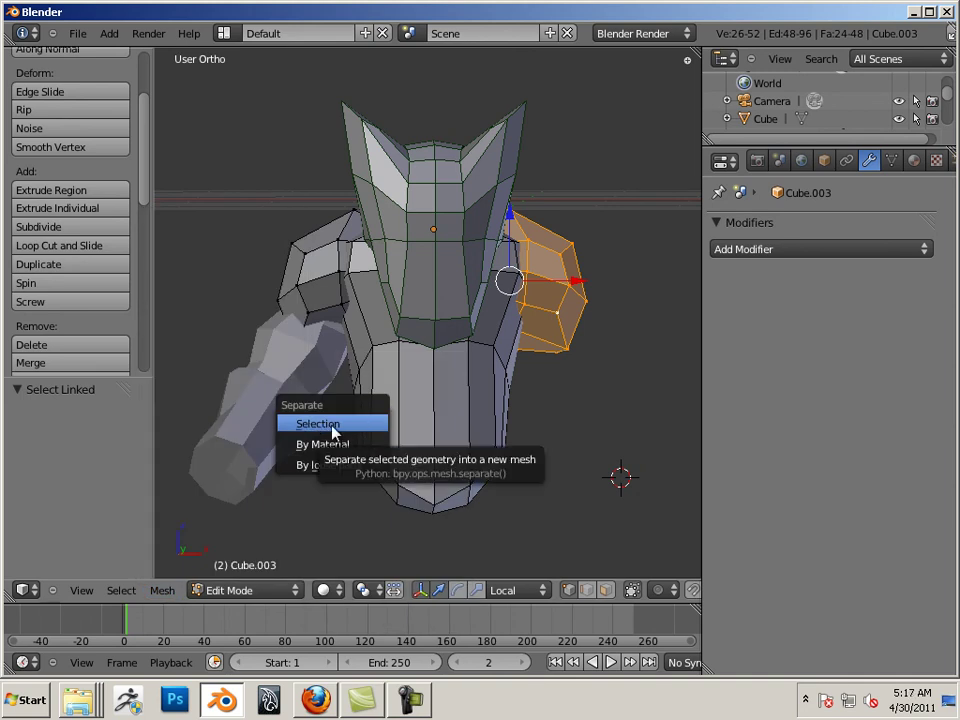
pyautogui.click(332, 430)
# Return to Object Mode and delete the separated shoulder piece on the armless side.
pyautogui.press('a')
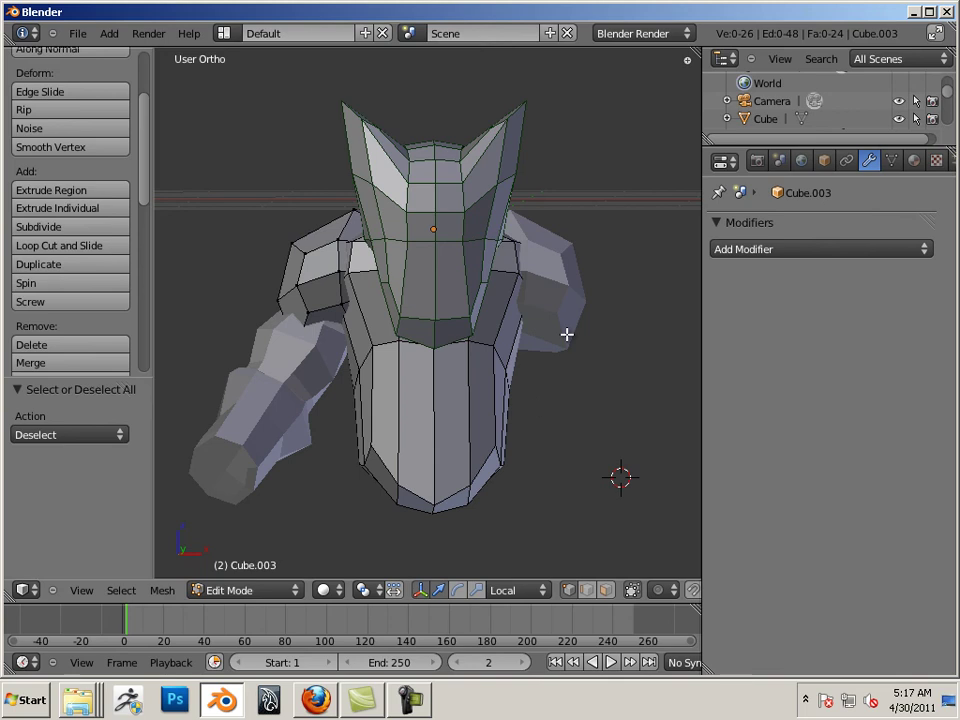
pyautogui.click(252, 590)
pyautogui.click(260, 572)
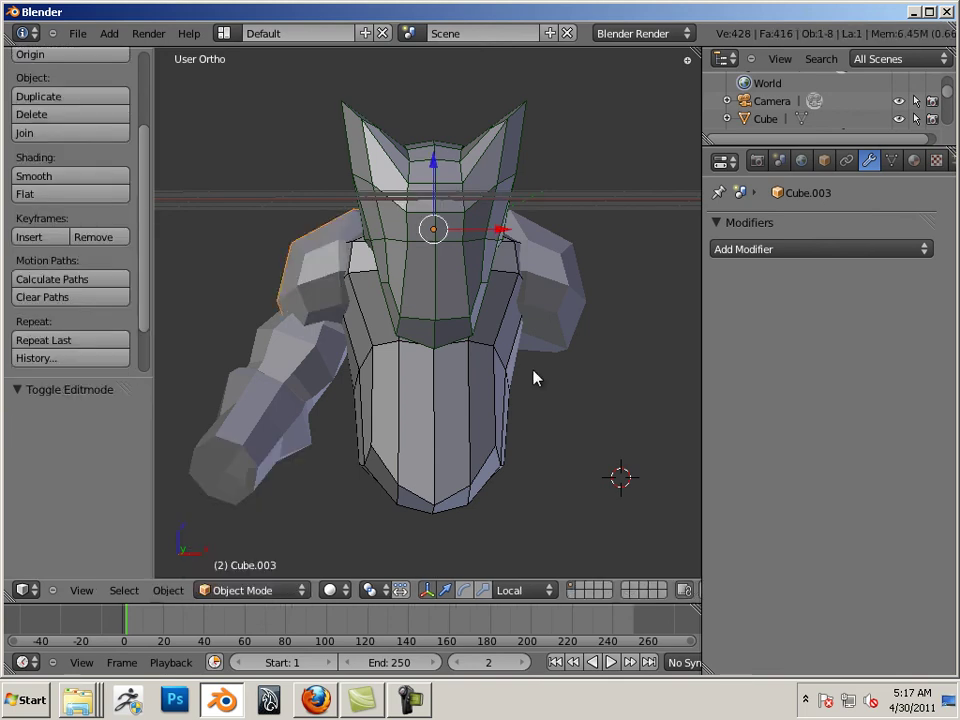
pyautogui.rightClick(573, 336)
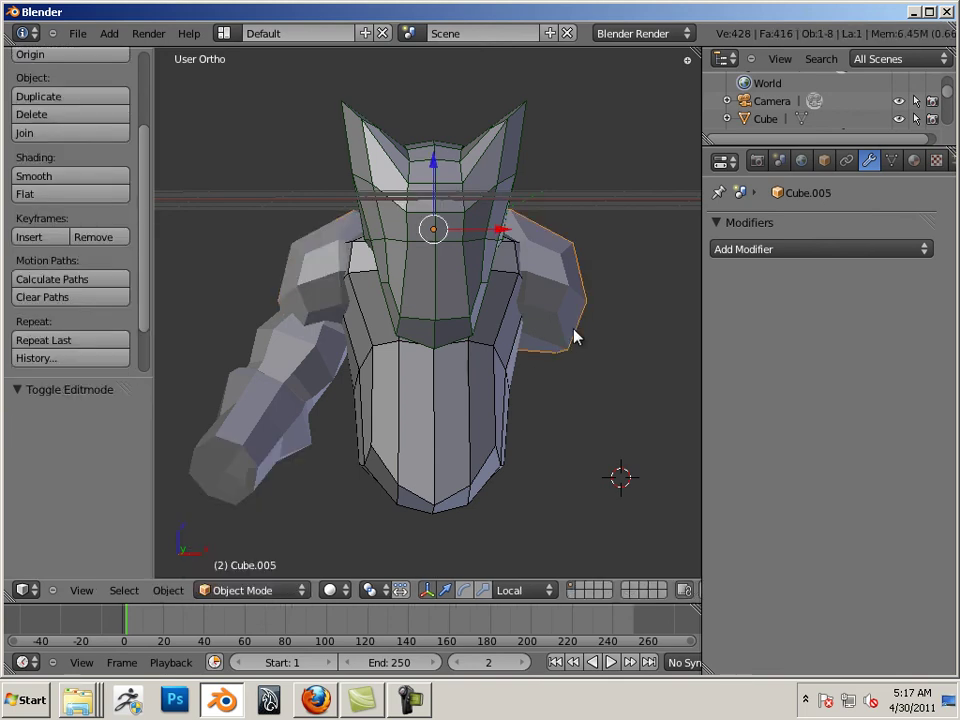
pyautogui.press('x')
pyautogui.click(547, 330)
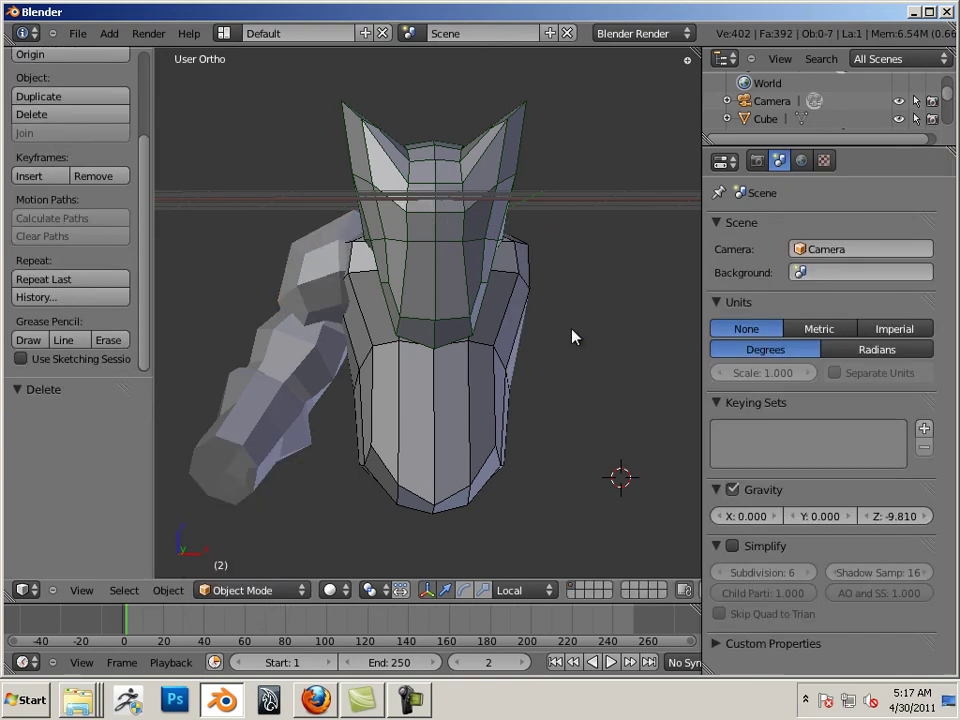
# Try to join the remaining shoulder, upper arm and forearm into one object.
pyautogui.rightClick(334, 338)
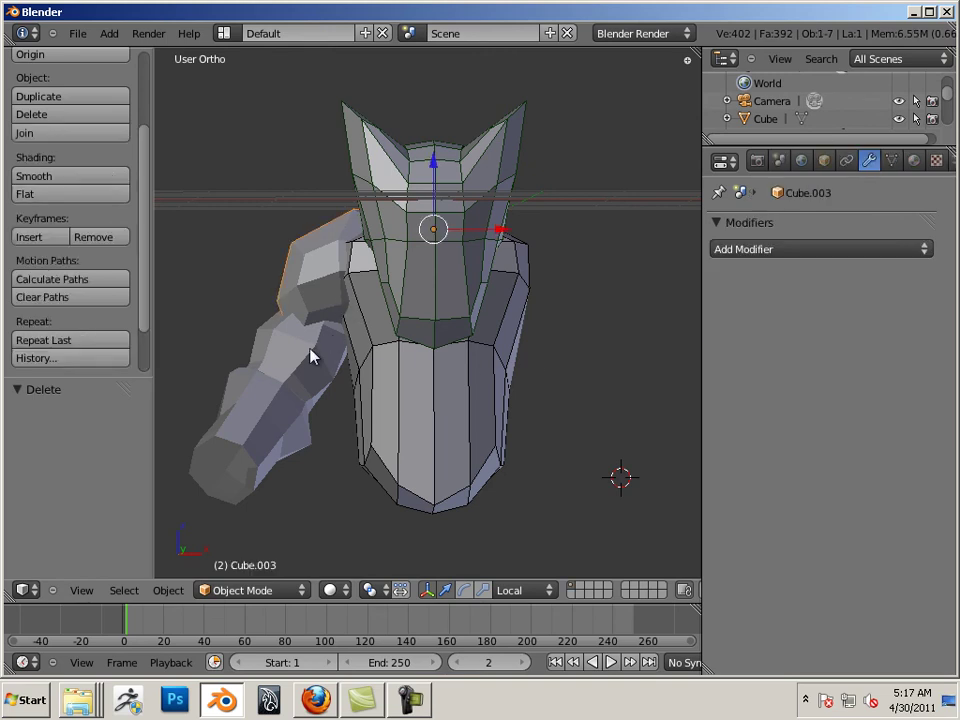
pyautogui.keyDown('shift'); pyautogui.rightClick(270, 400); pyautogui.keyUp('shift')
pyautogui.keyDown('shift'); pyautogui.rightClick(275, 424); pyautogui.keyUp('shift')
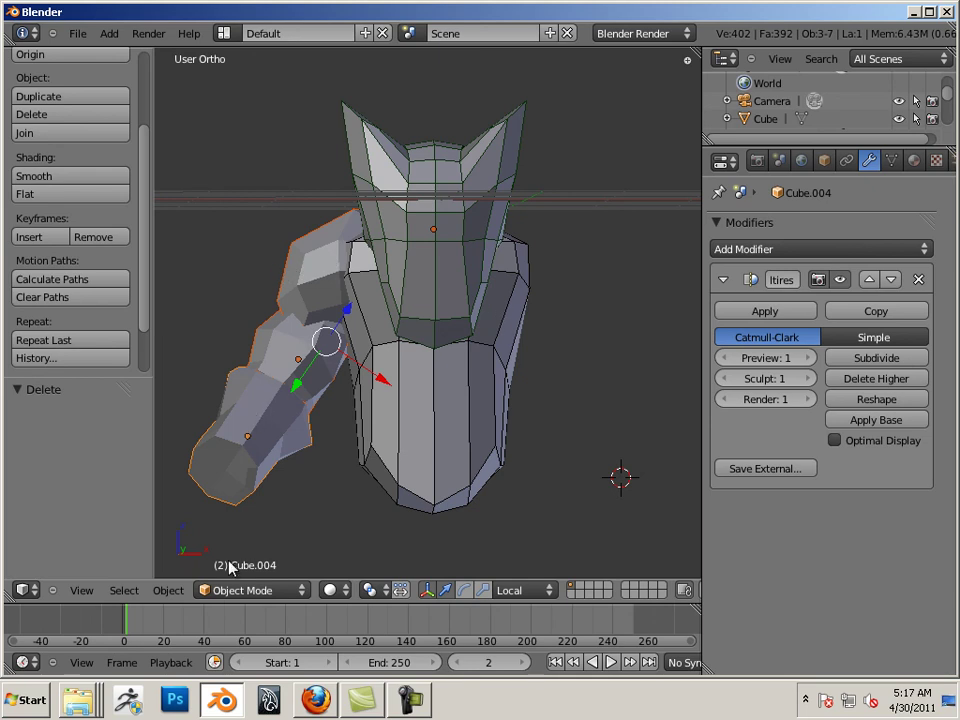
pyautogui.click(168, 591)
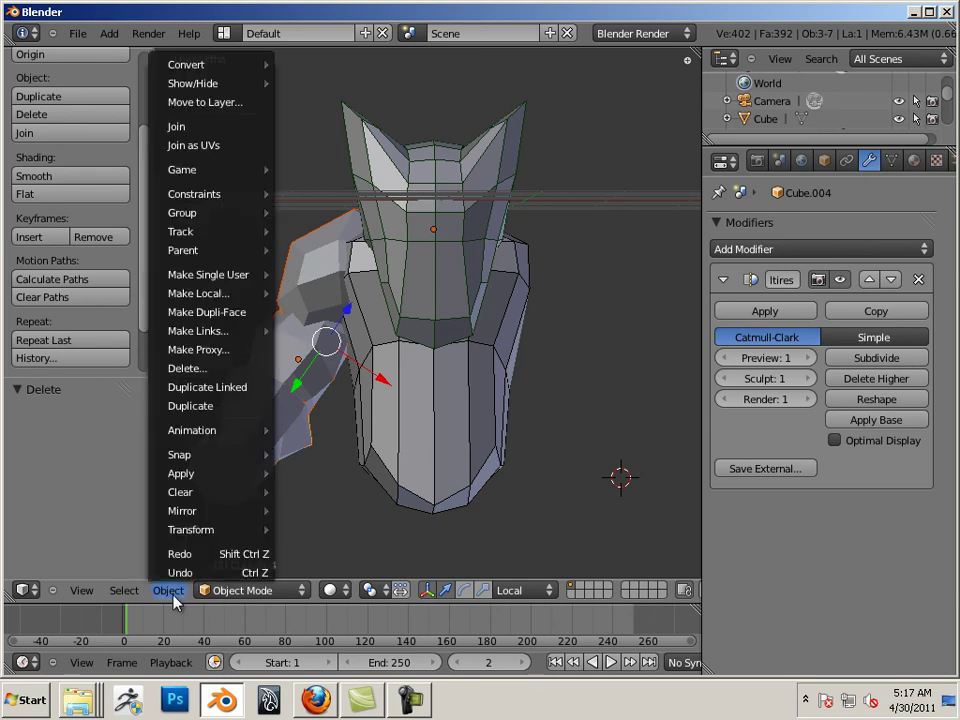
pyautogui.click(247, 138)
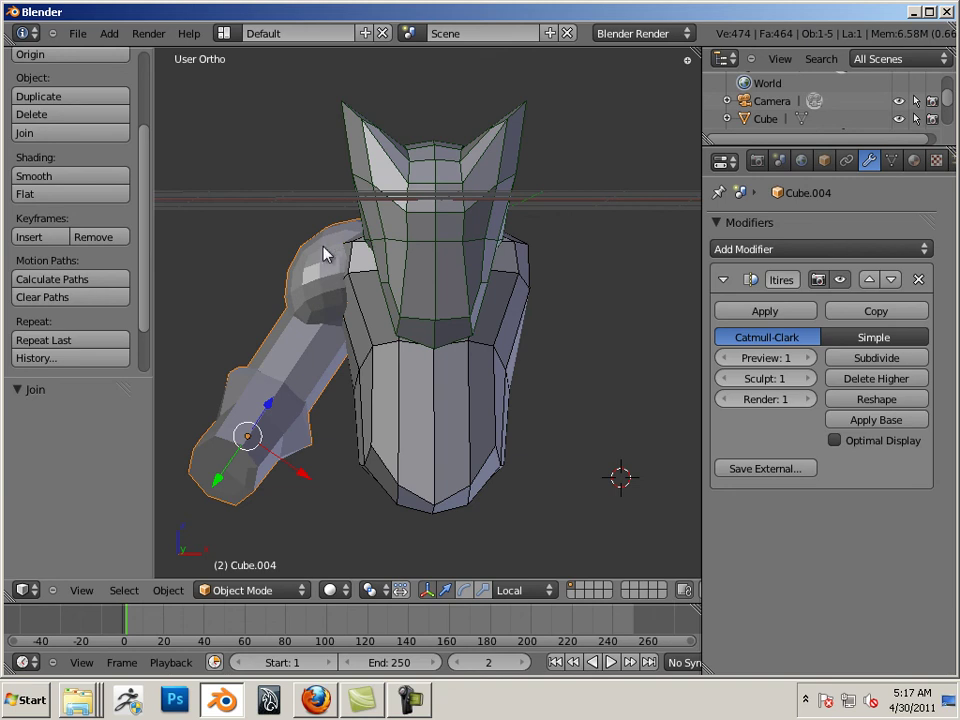
pyautogui.hotkey('ctrl', 'z')
# Apply the Multires modifier on the upper arm and on the forearm.
pyautogui.press('a')
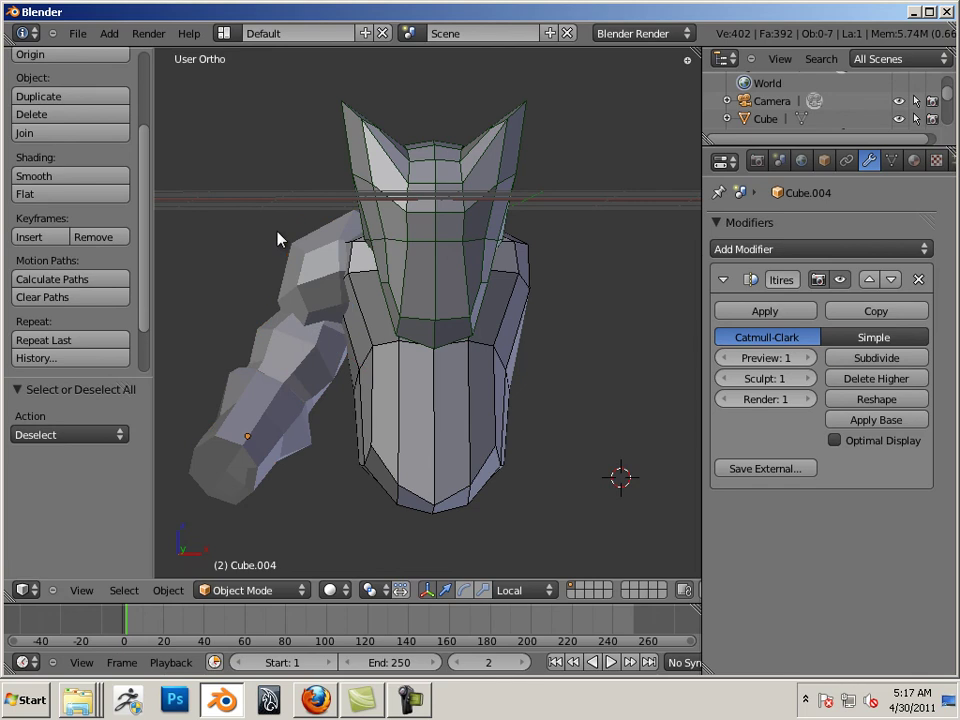
pyautogui.rightClick(307, 370)
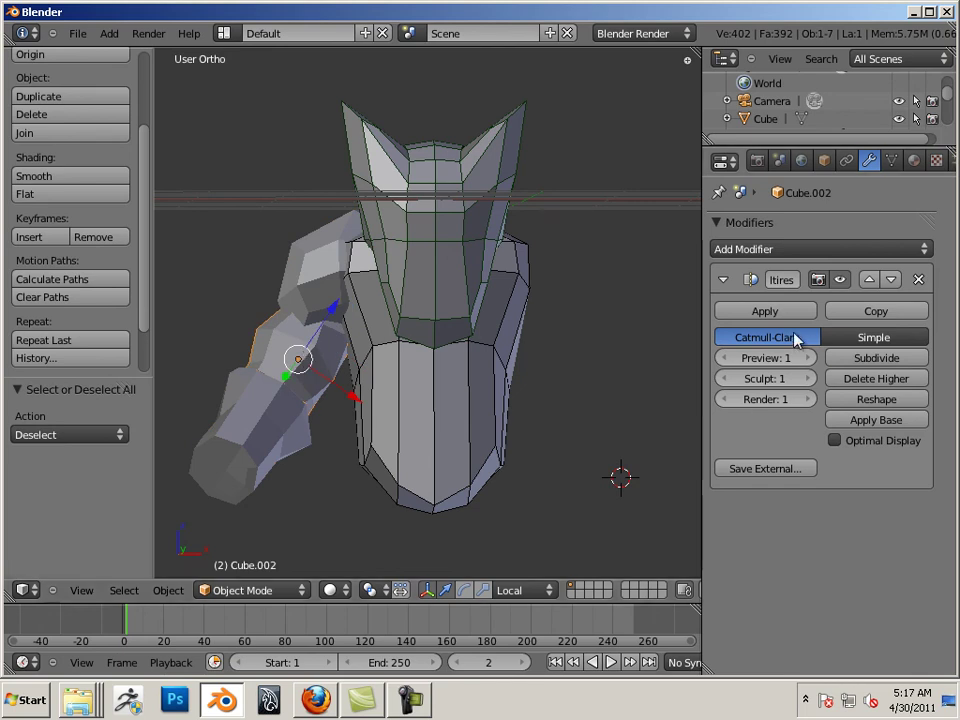
pyautogui.click(765, 311)
pyautogui.rightClick(250, 440)
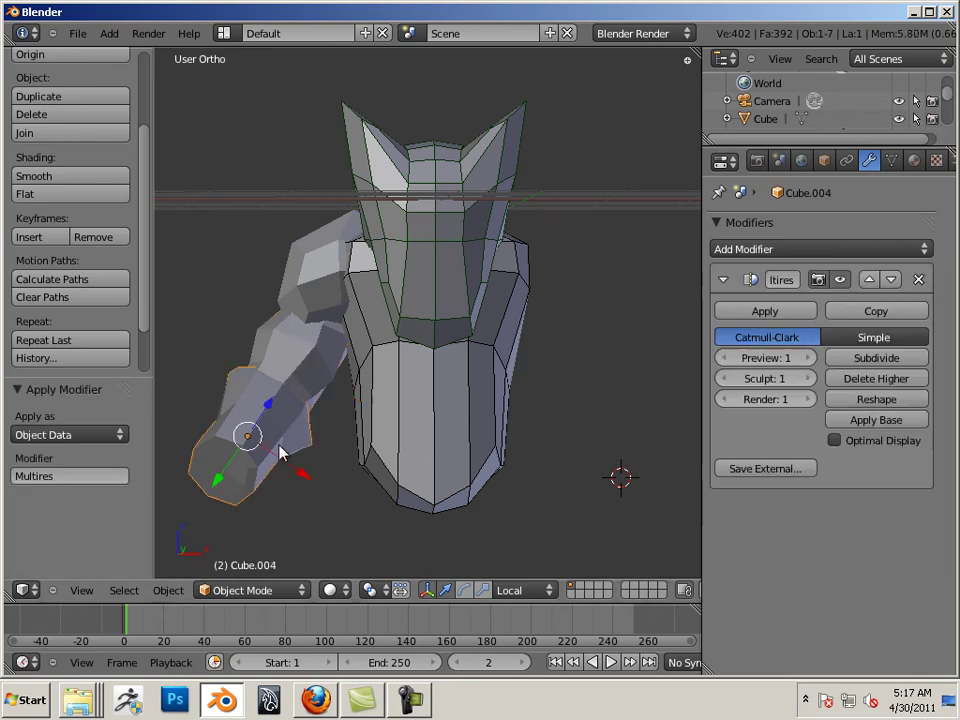
pyautogui.click(760, 312)
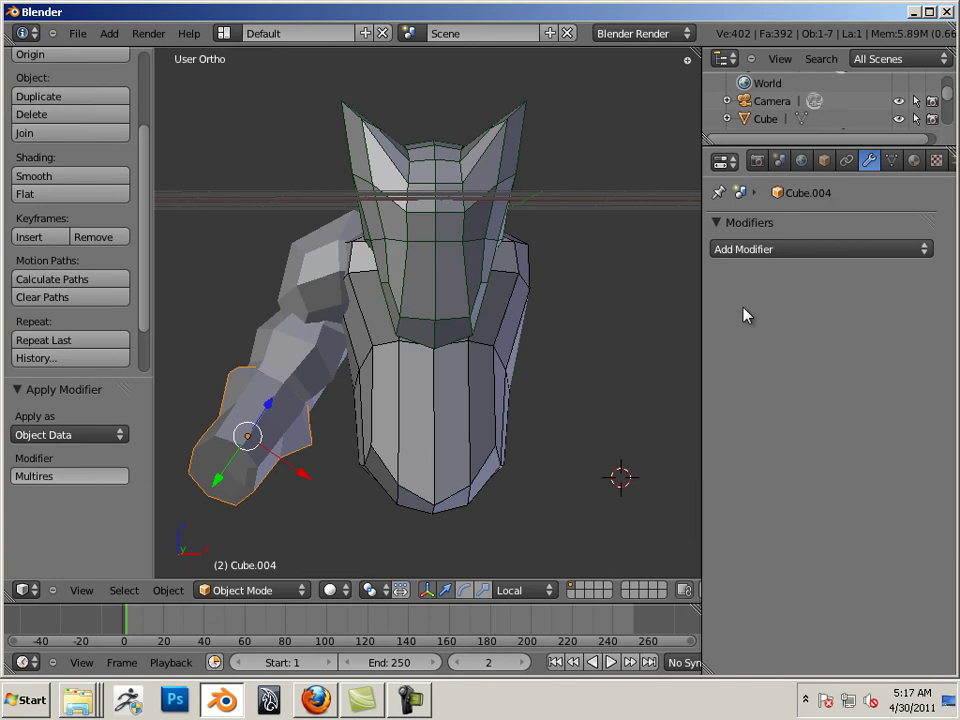
# Select the shoulder, upper arm and forearm together and join them into a single arm object.
pyautogui.rightClick(333, 267)
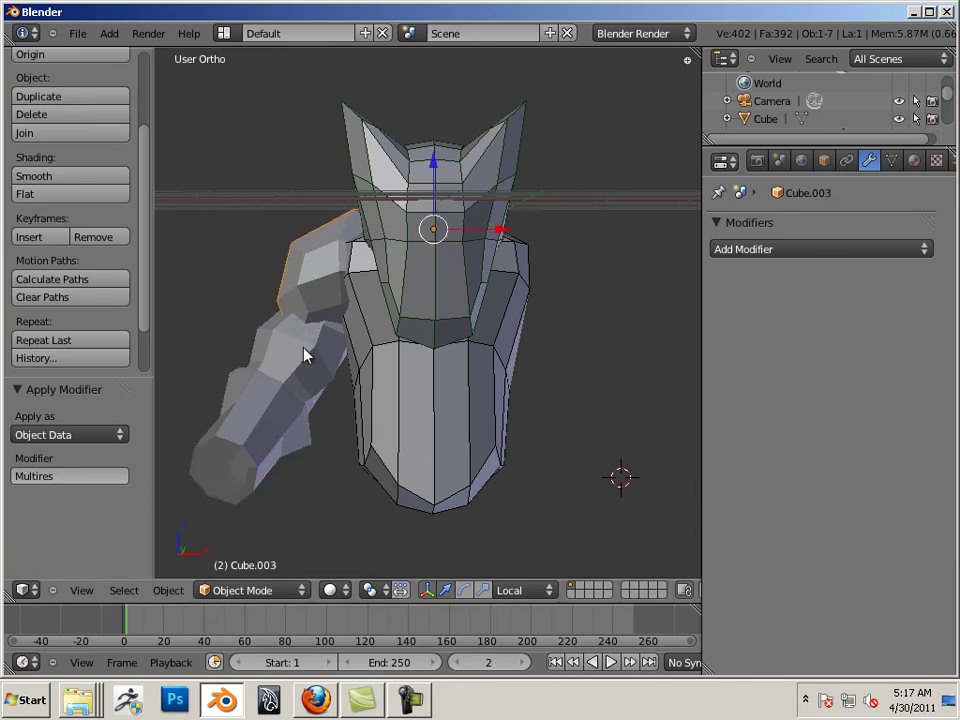
pyautogui.rightClick(265, 403)
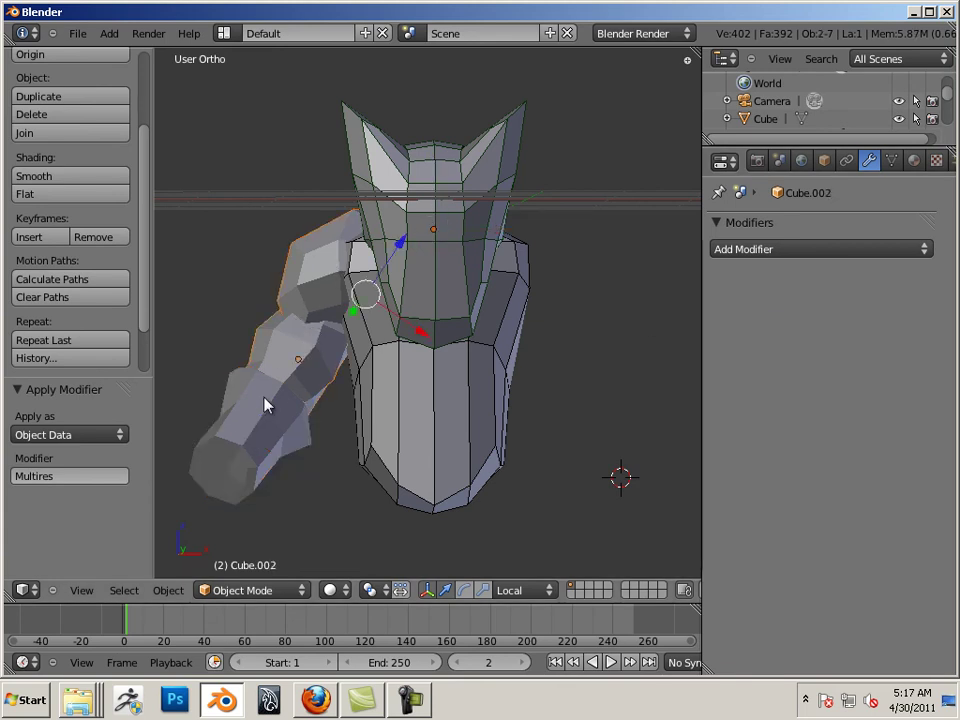
pyautogui.rightClick(259, 412)
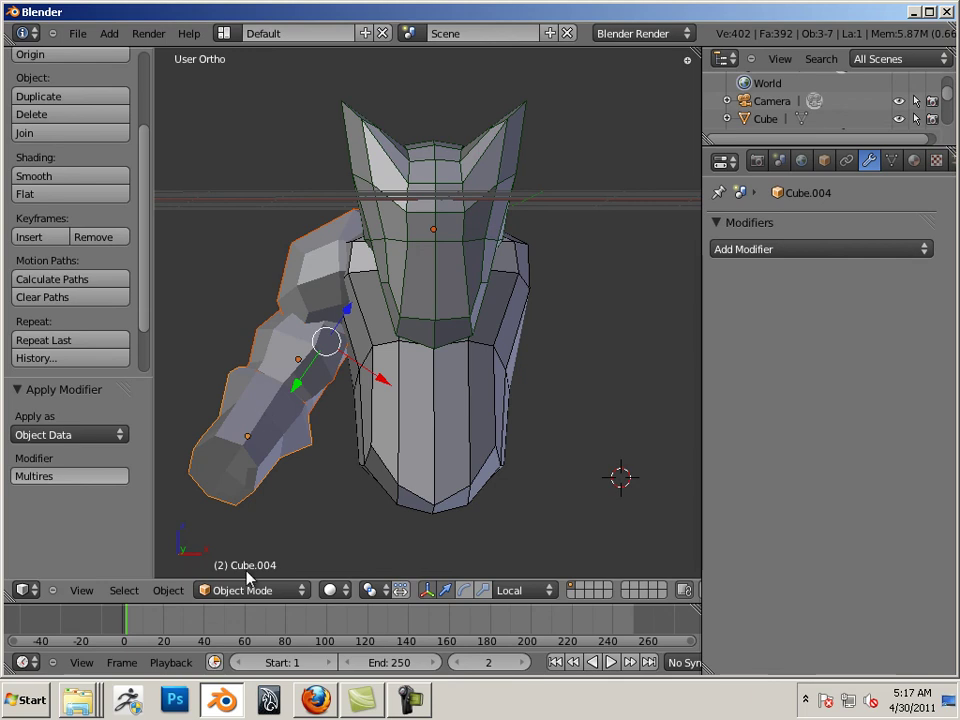
pyautogui.click(172, 594)
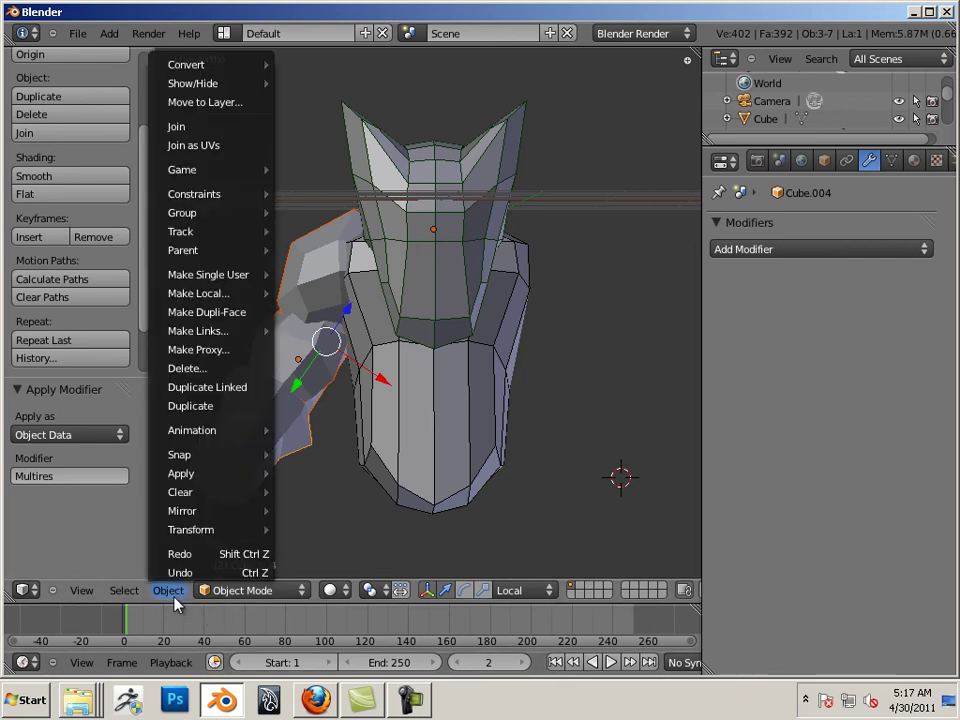
pyautogui.click(250, 134)
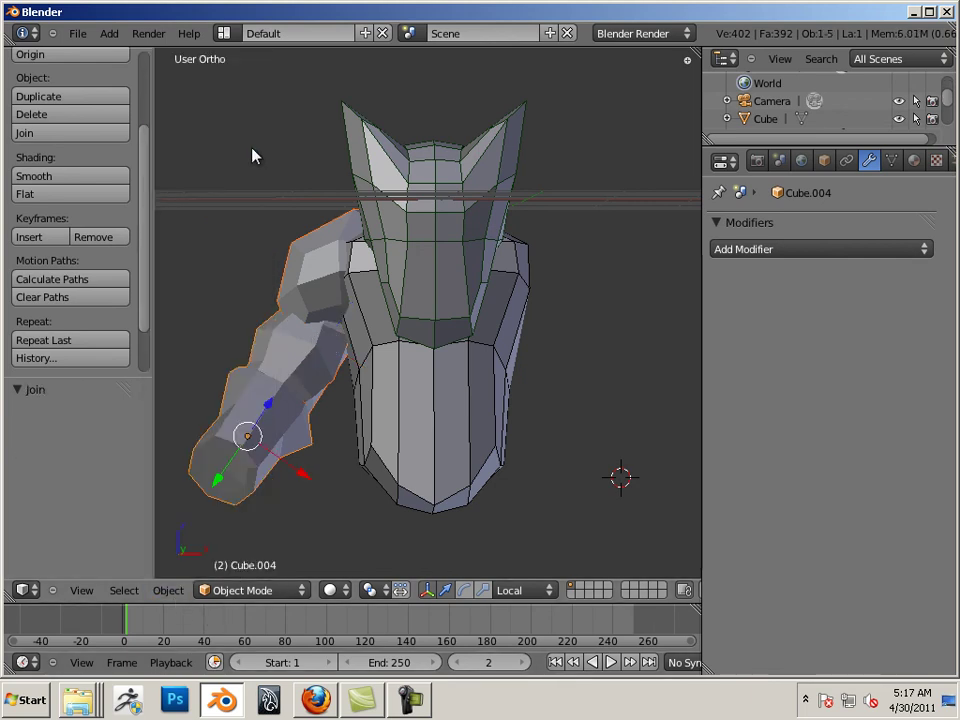
# In front view, place the 3D cursor on the head's centre line at shoulder height and set the arm's origin to the 3D cursor.
pyautogui.press('KP_3')
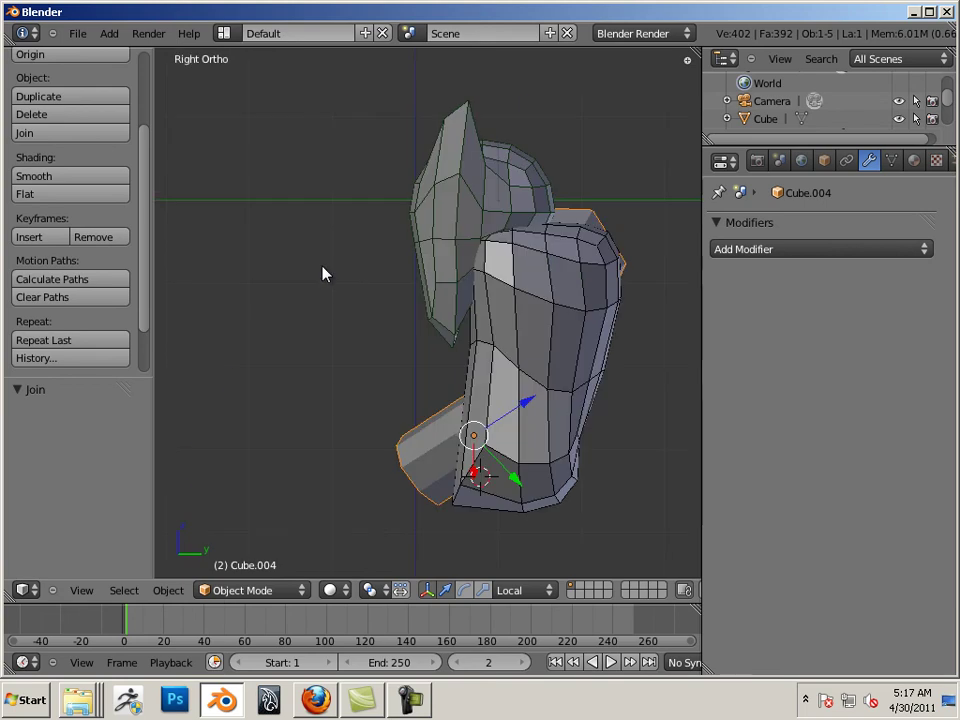
pyautogui.press('KP_1')
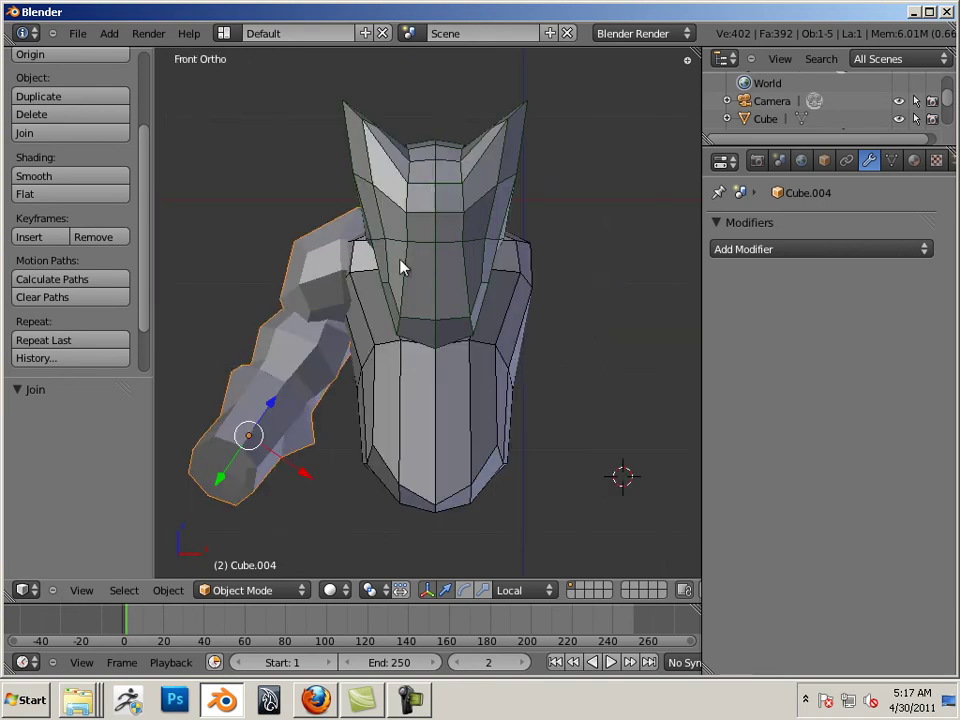
pyautogui.click(435, 244)
pyautogui.click(168, 591)
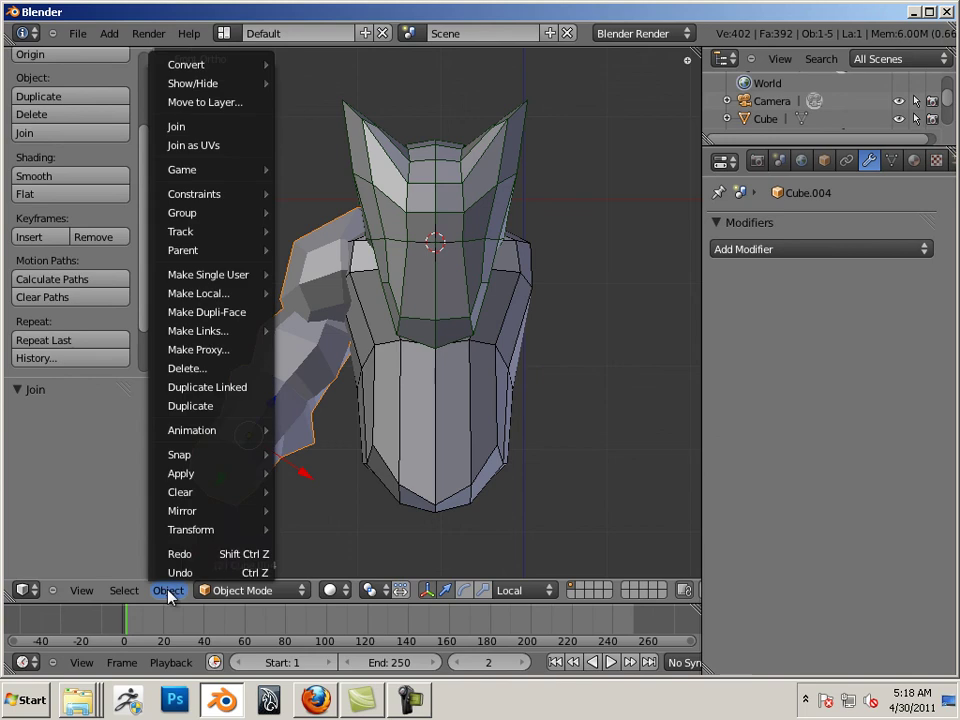
pyautogui.moveTo(218, 538)
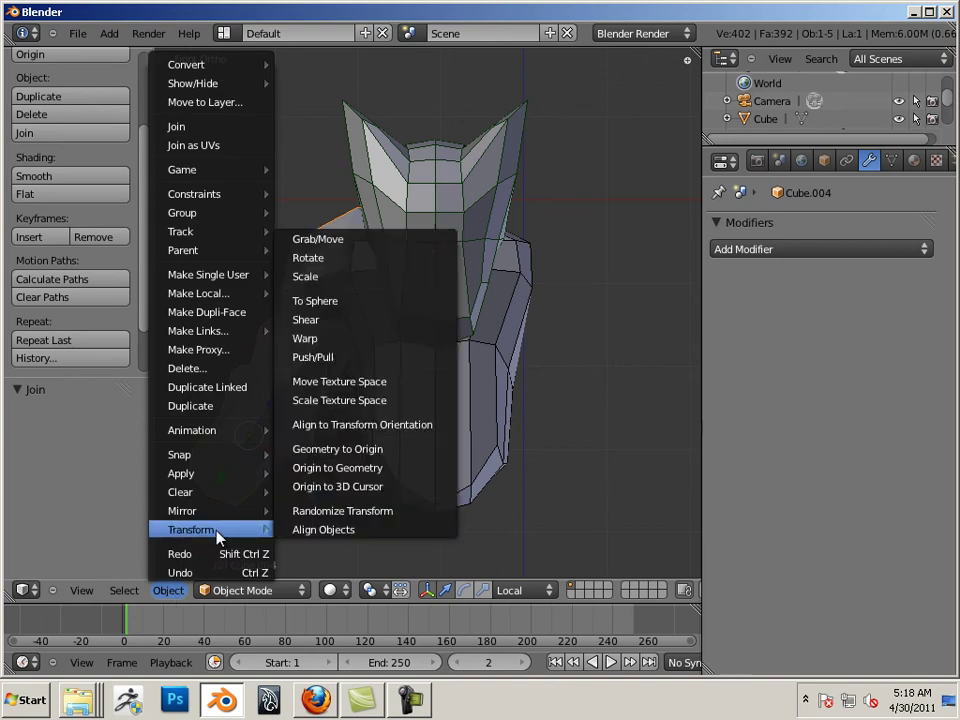
pyautogui.click(343, 487)
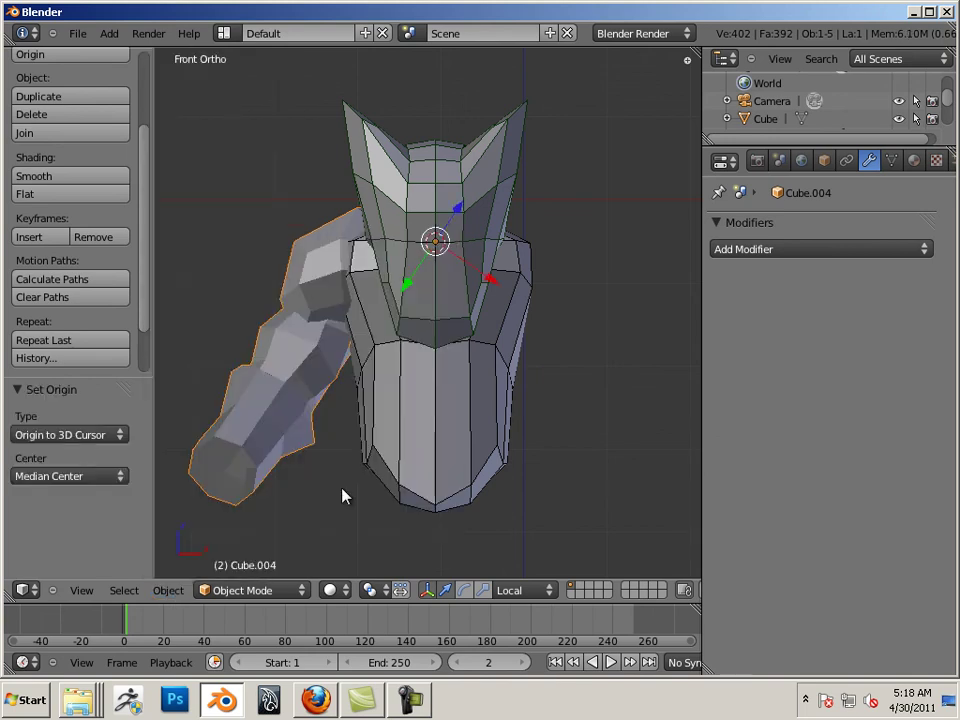
# Switch the transform orientation to Global and try mirroring the joined arm along the global X axis and the Z axis.
pyautogui.click(525, 591)
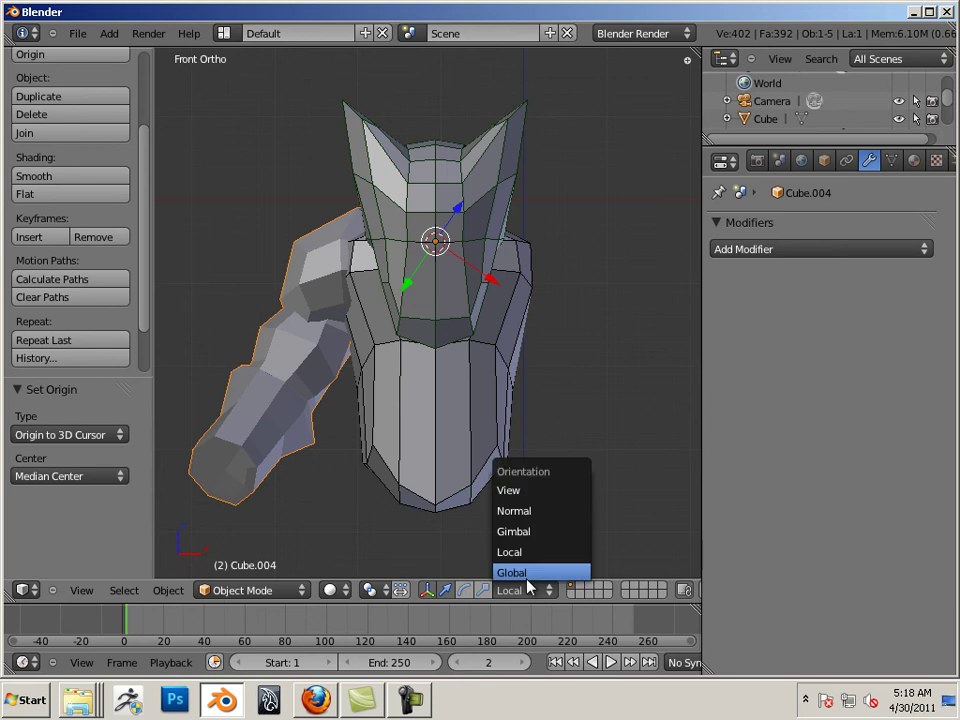
pyautogui.click(527, 573)
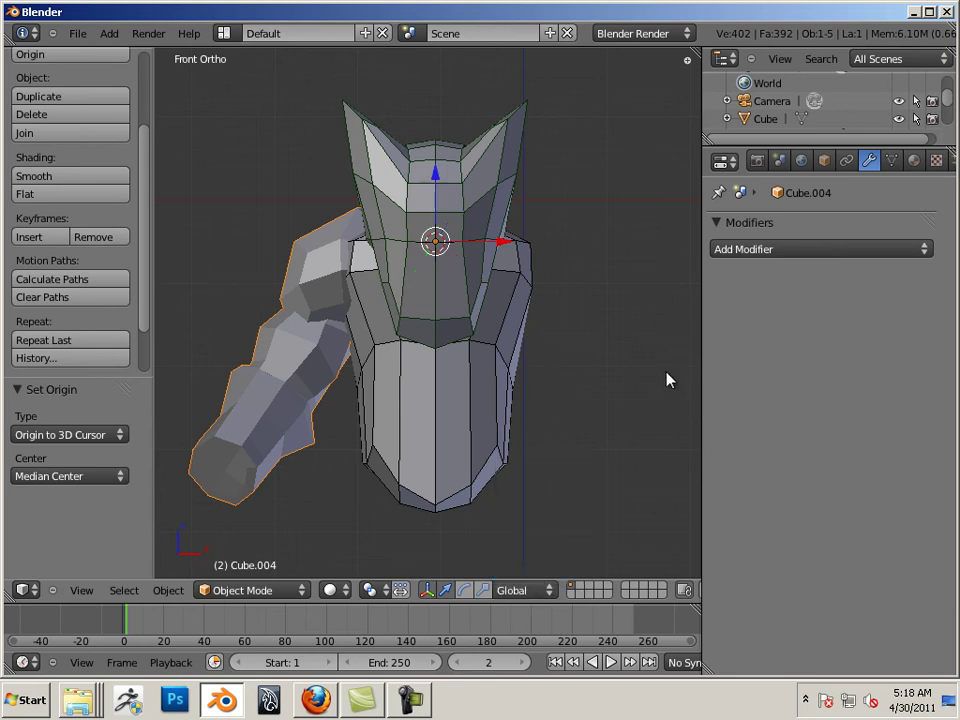
pyautogui.click(172, 591)
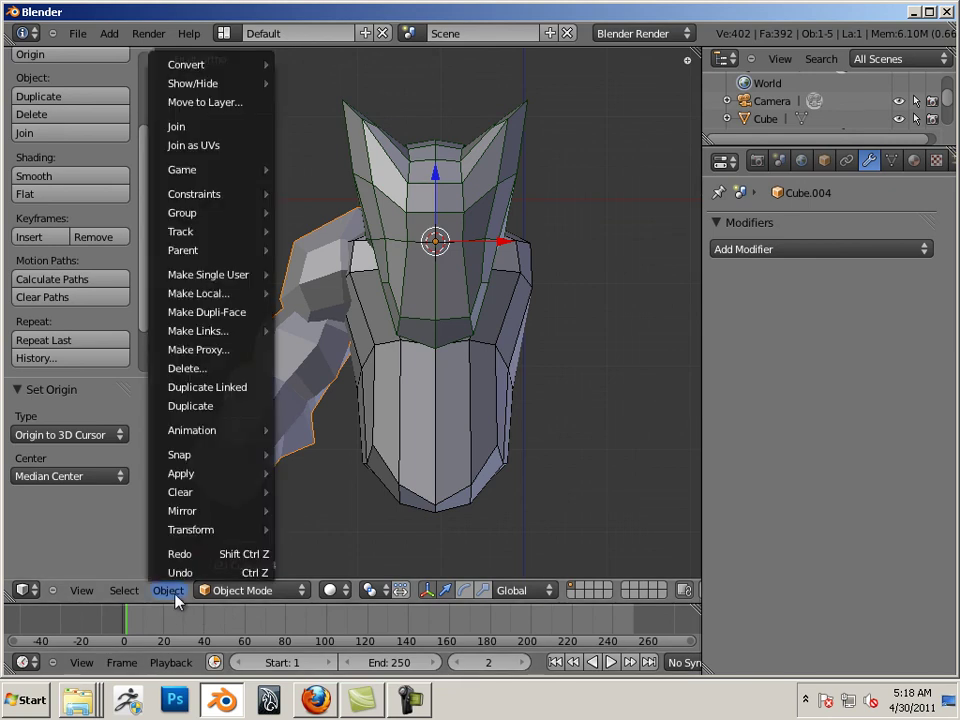
pyautogui.moveTo(206, 512)
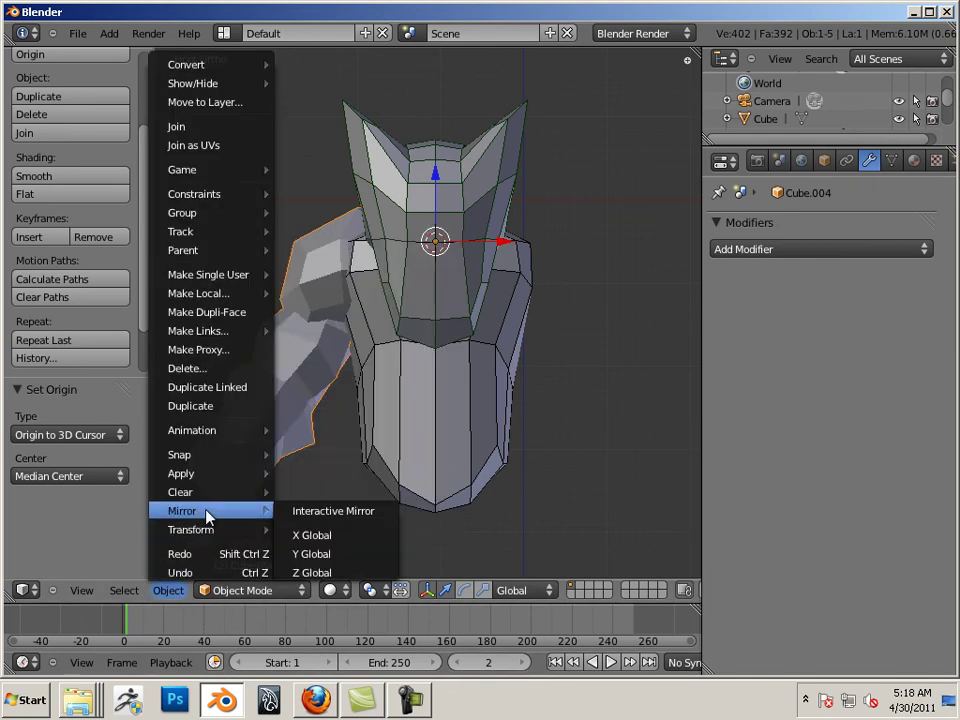
pyautogui.click(320, 540)
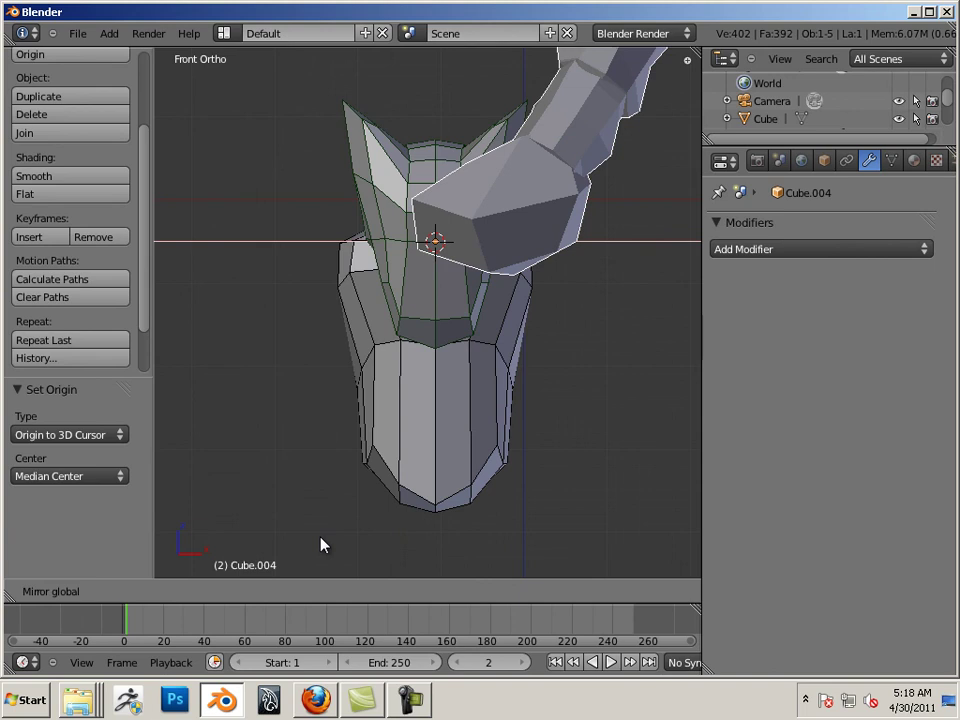
pyautogui.press('z')
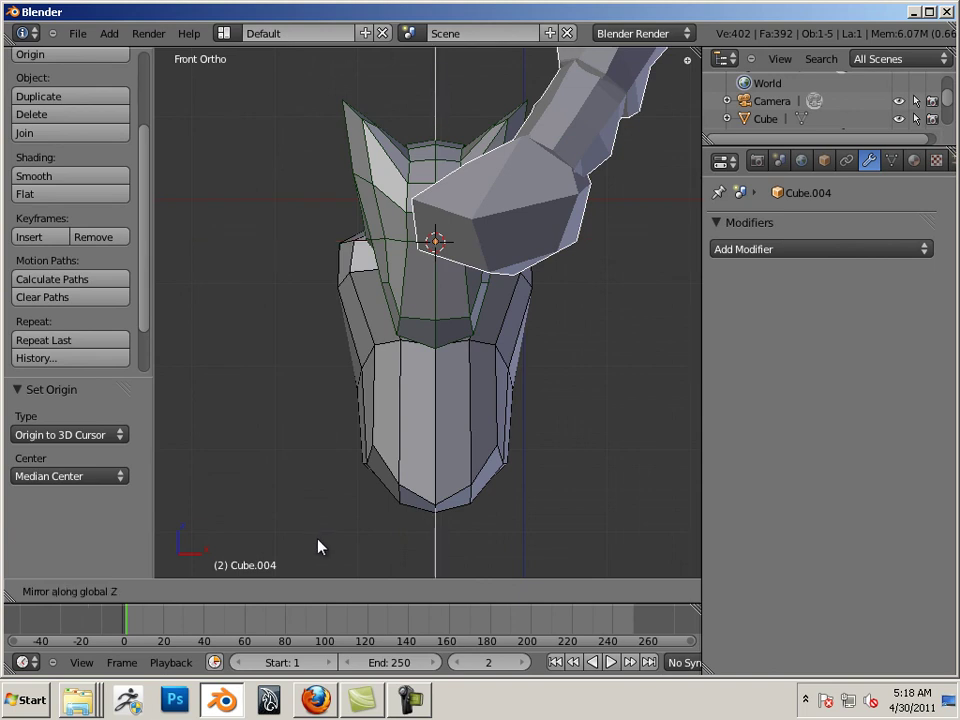
pyautogui.press('z')
pyautogui.press('z')
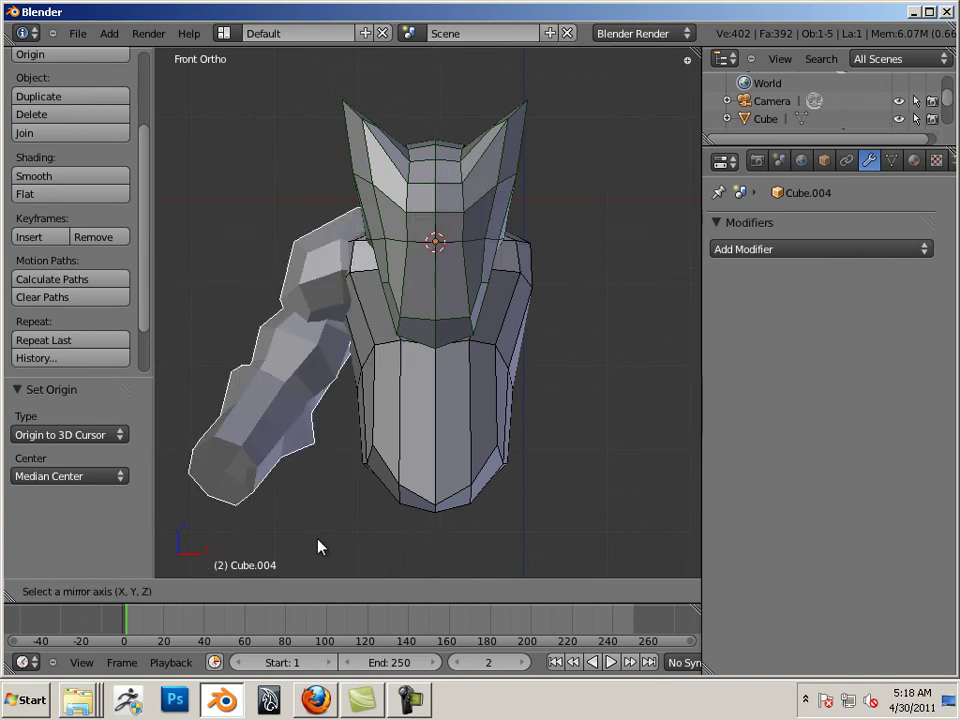